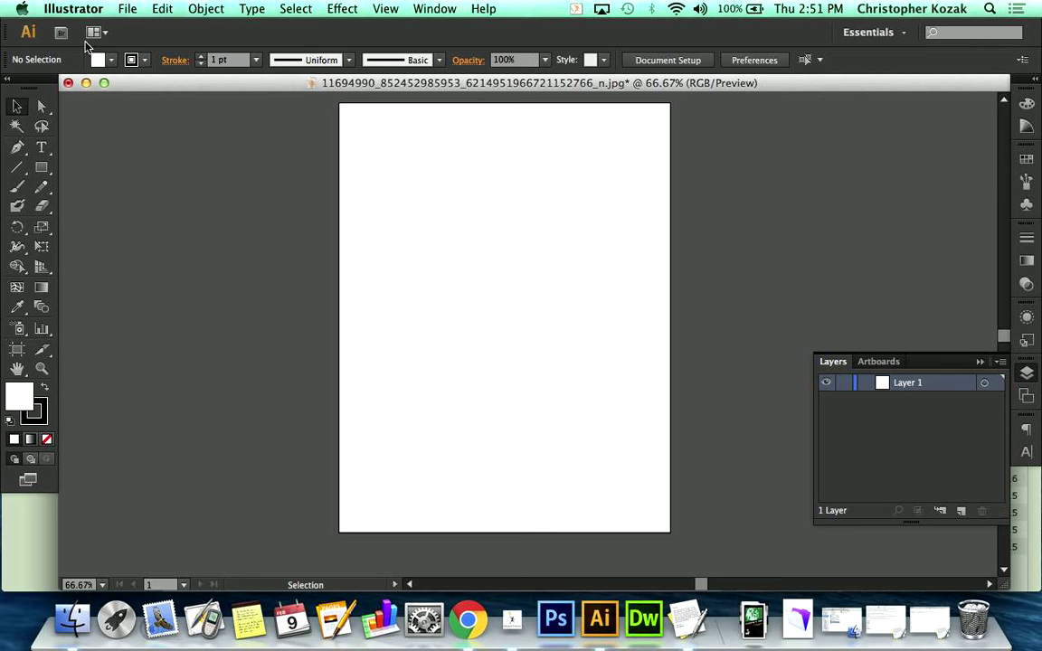
click(127, 9)
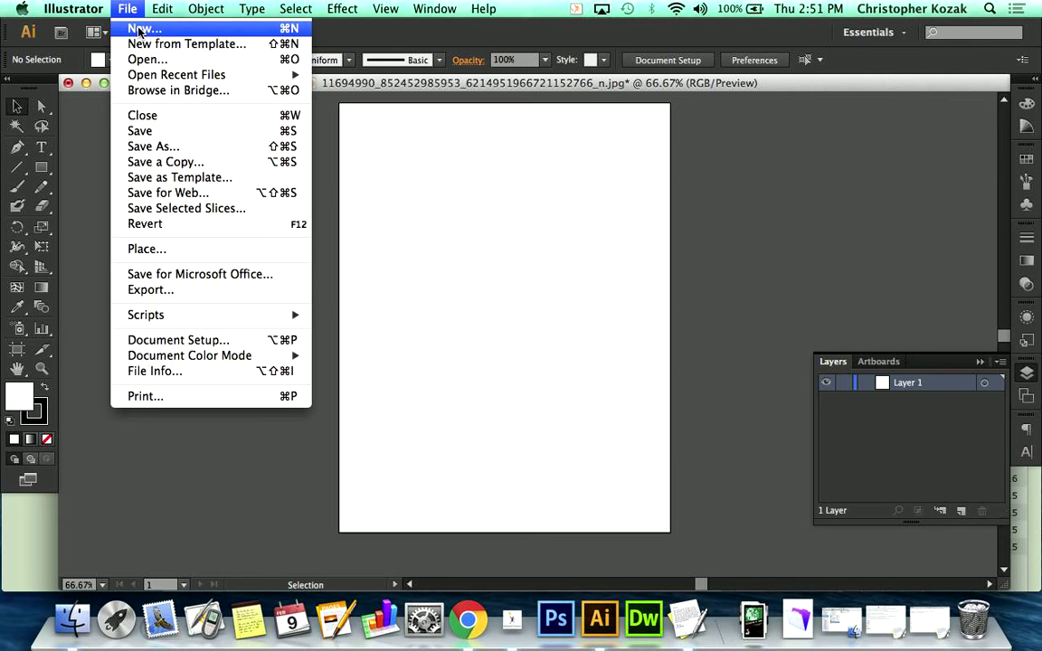
click(135, 27)
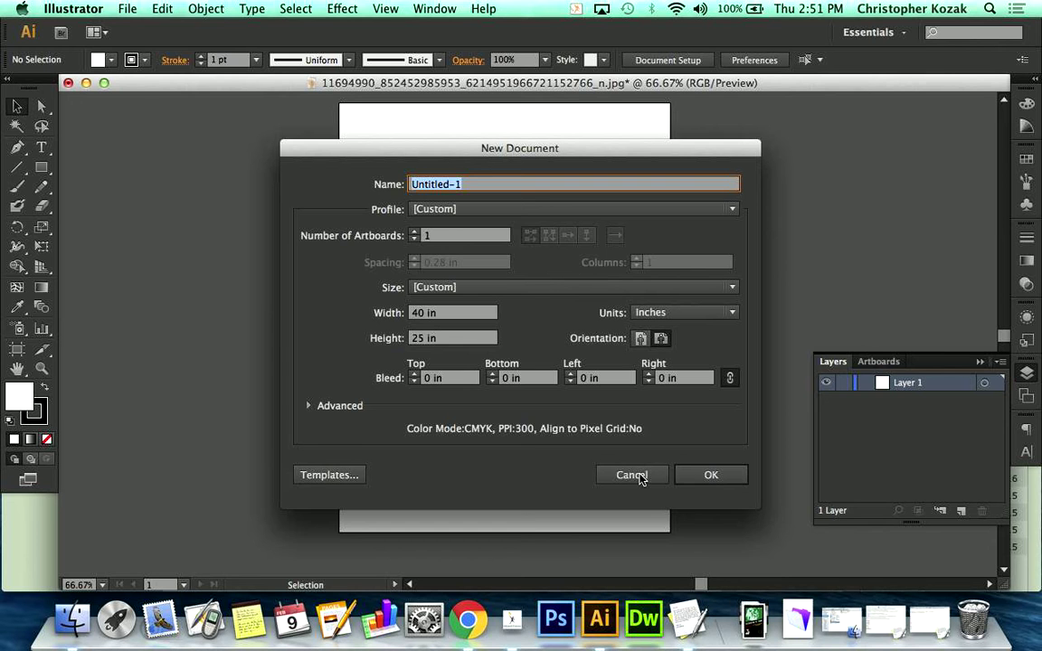
click(638, 476)
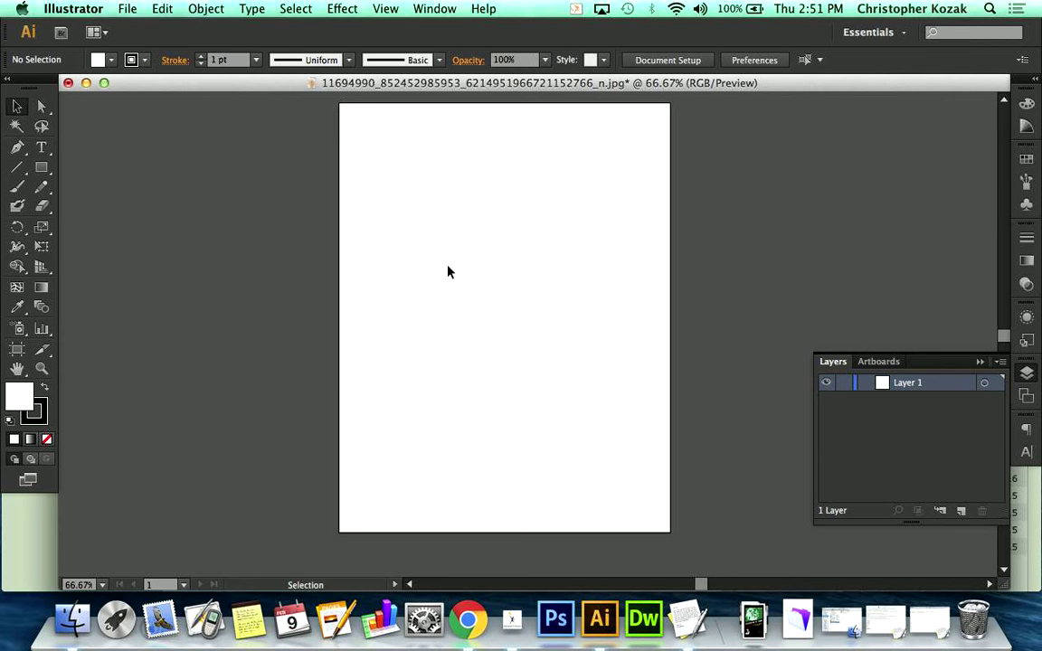
scroll(449, 271, right, 2)
scroll(450, 272, up, 1)
scroll(449, 271, left, 1)
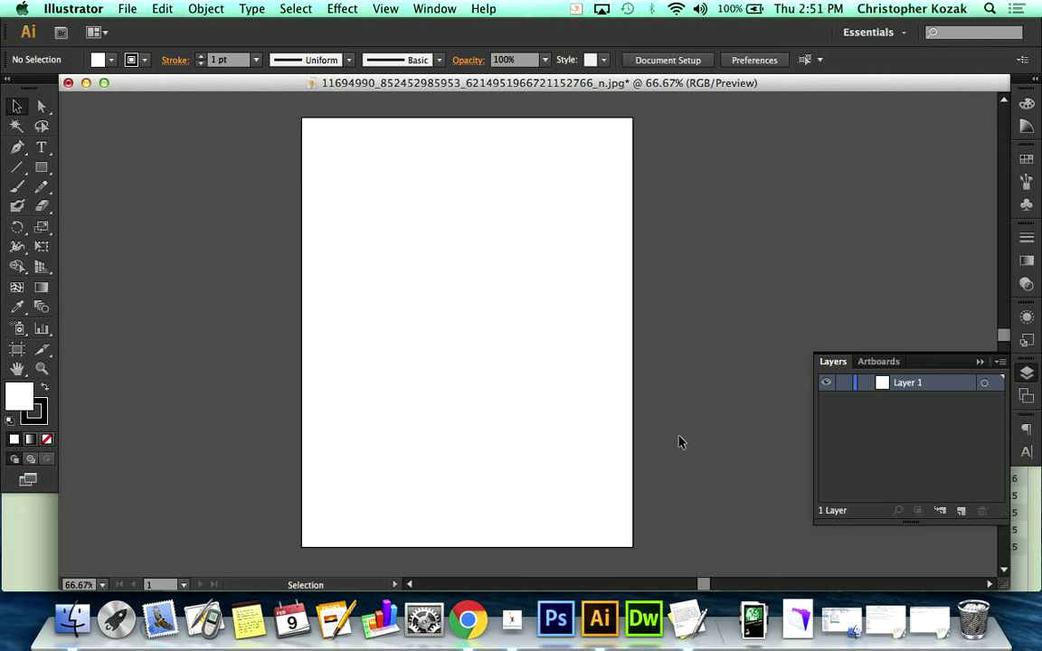
click(1027, 373)
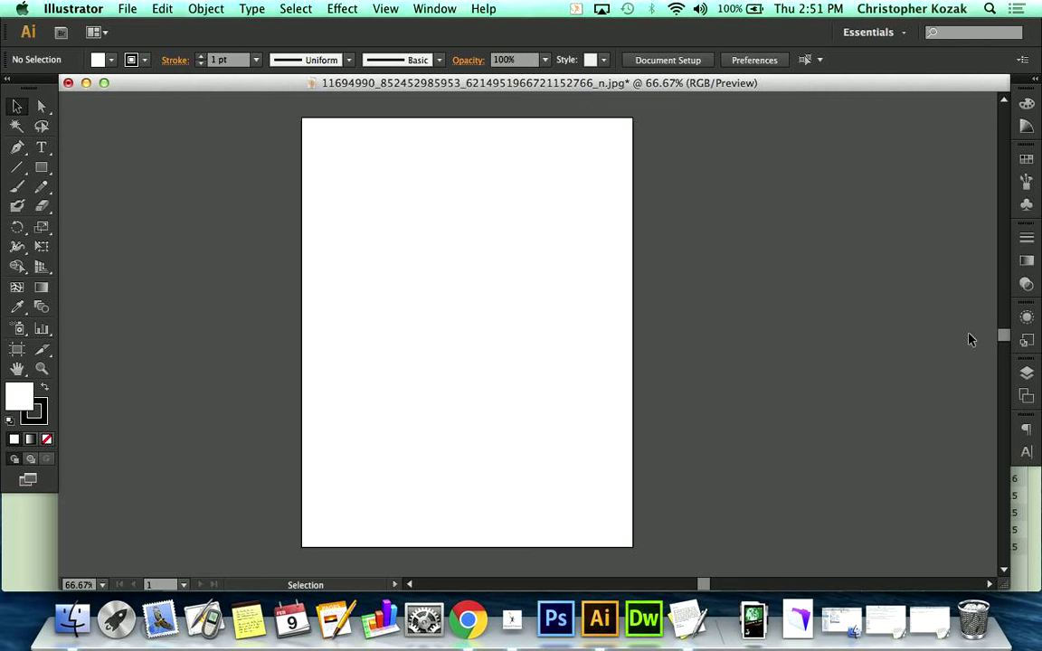
click(1027, 373)
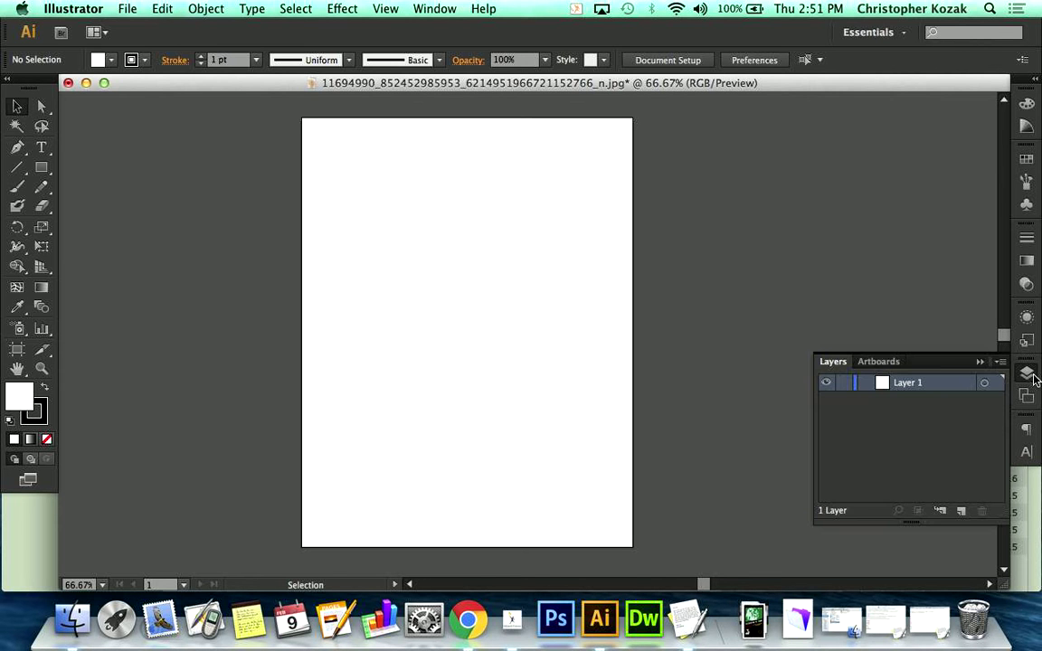
click(432, 9)
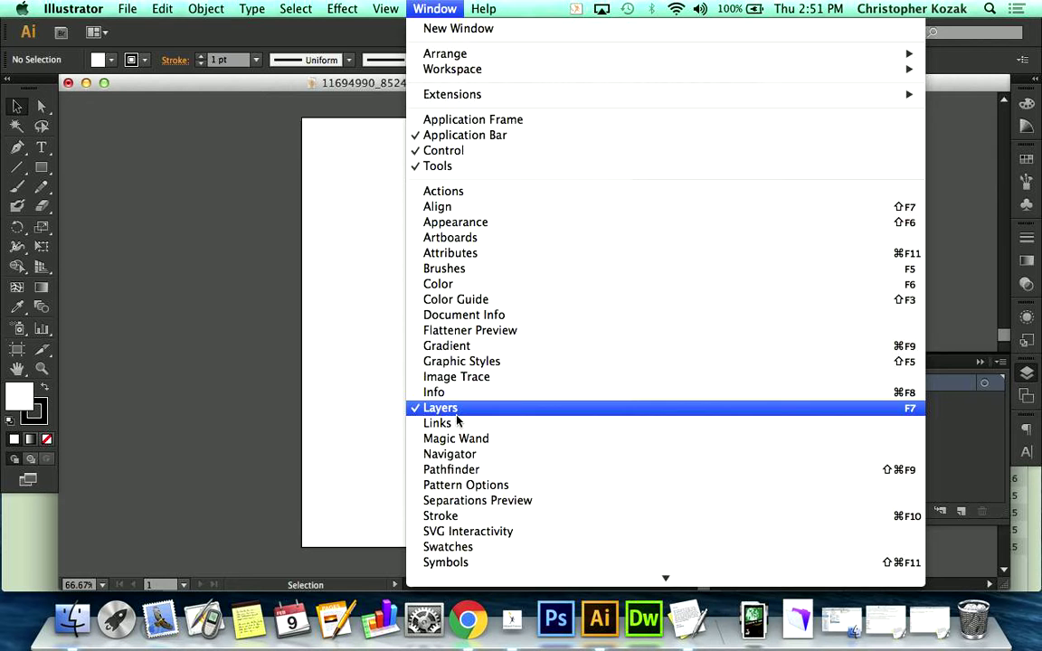
click(255, 341)
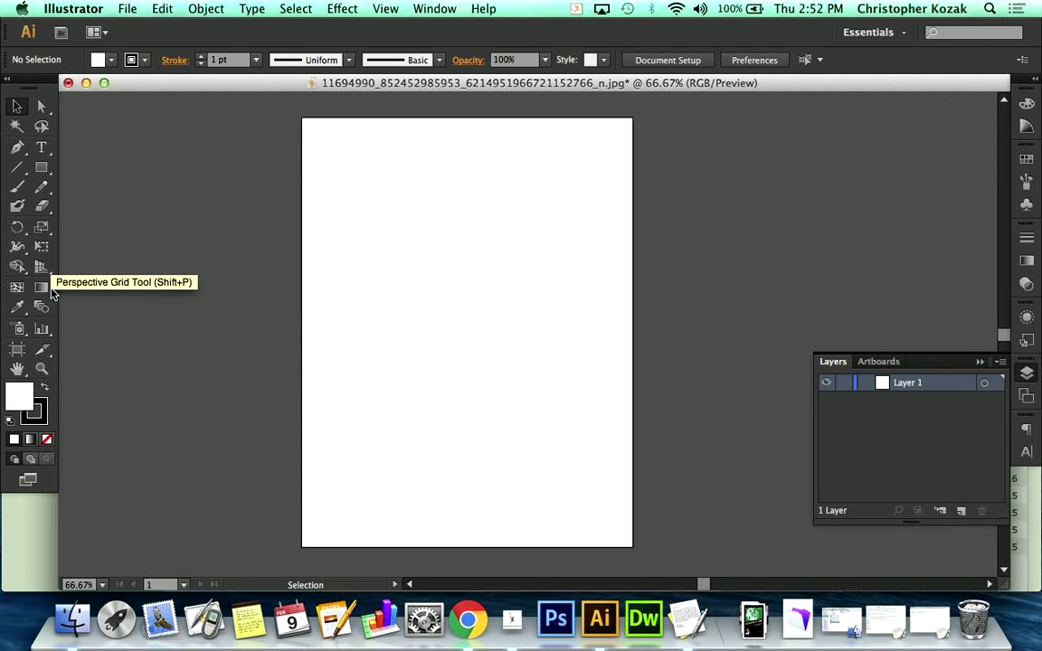
click(18, 149)
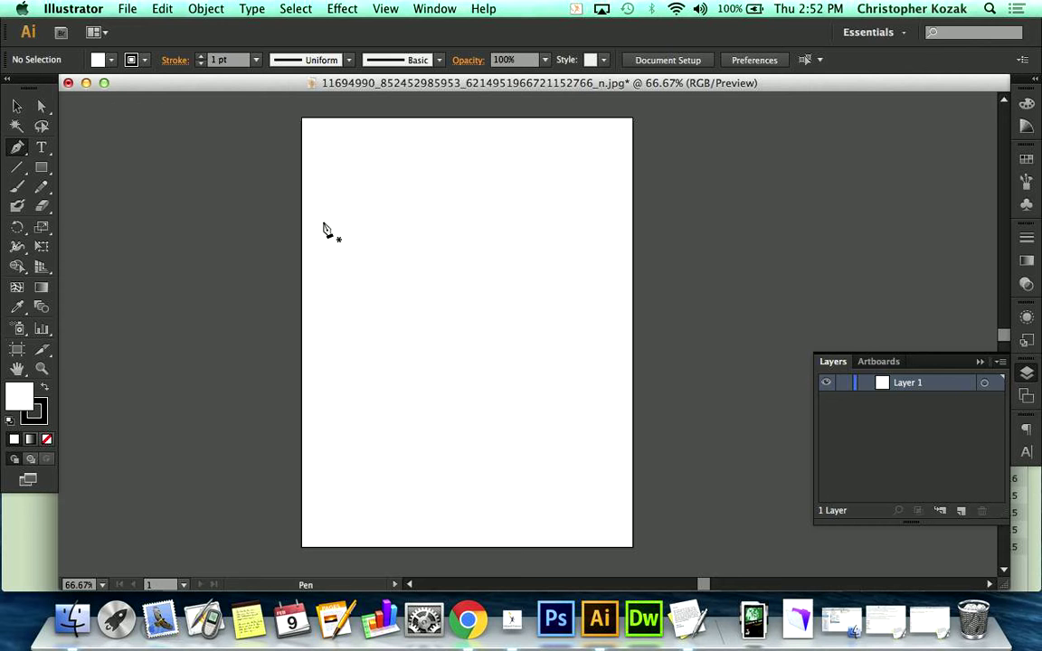
click(19, 106)
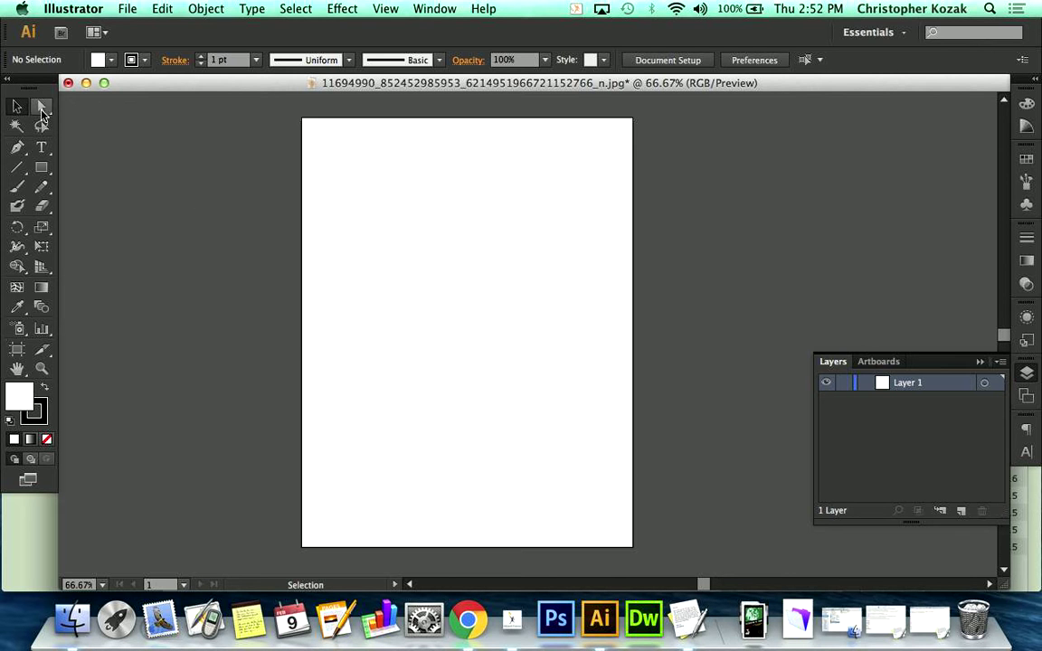
click(41, 106)
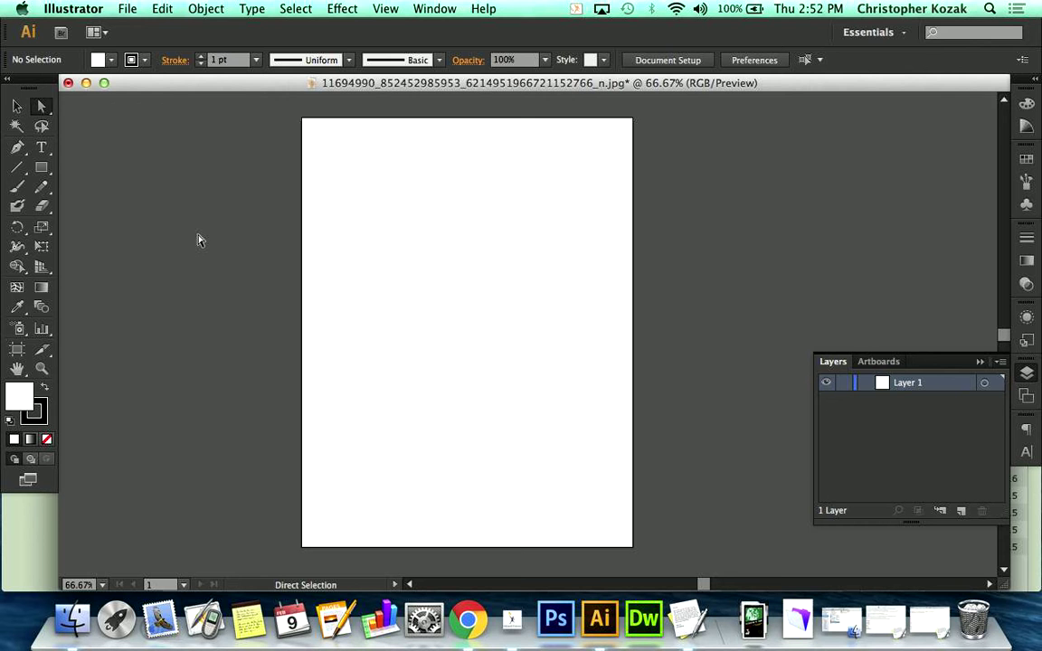
Step: Draw a rectangle about 2.6 by 2.58 in on the page's upper half and a larger ellipse overlapping its lower part
click(41, 167)
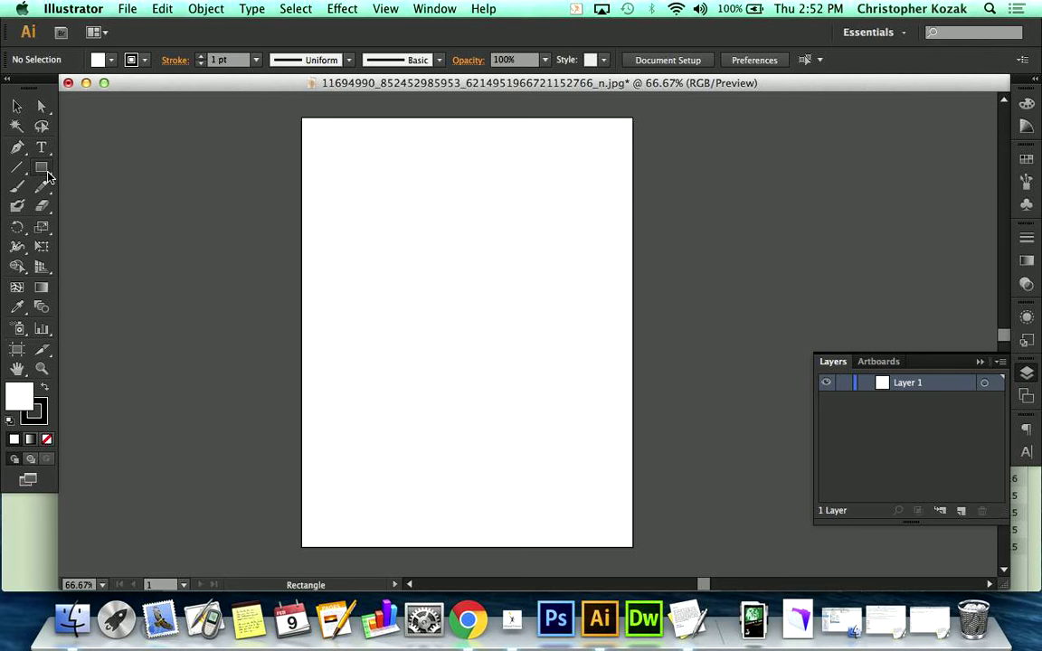
drag(372, 193, 473, 291)
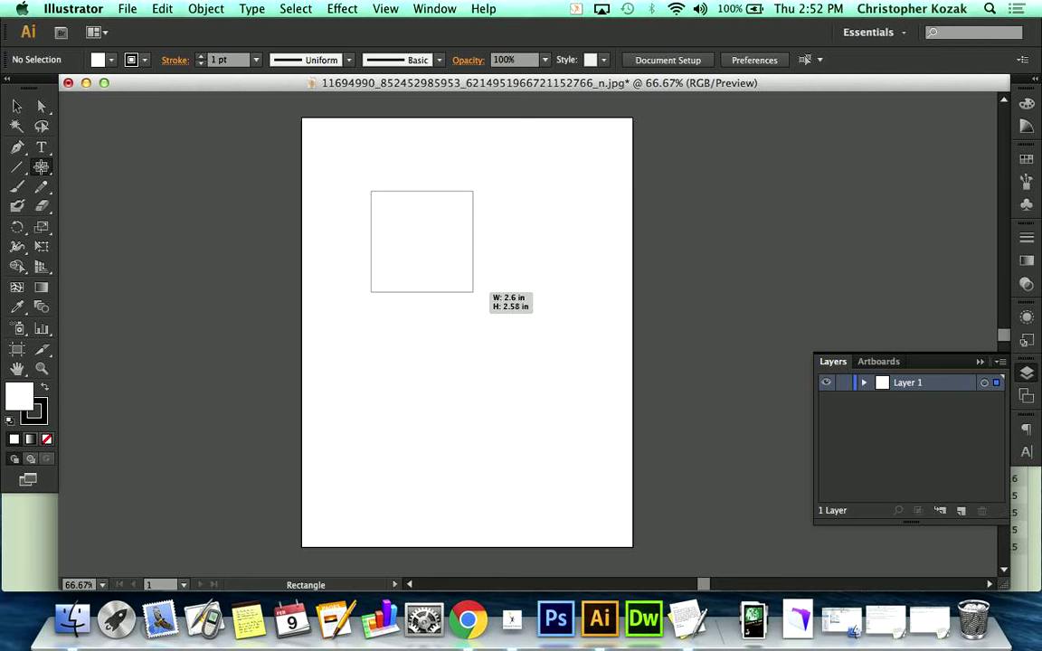
click(43, 172)
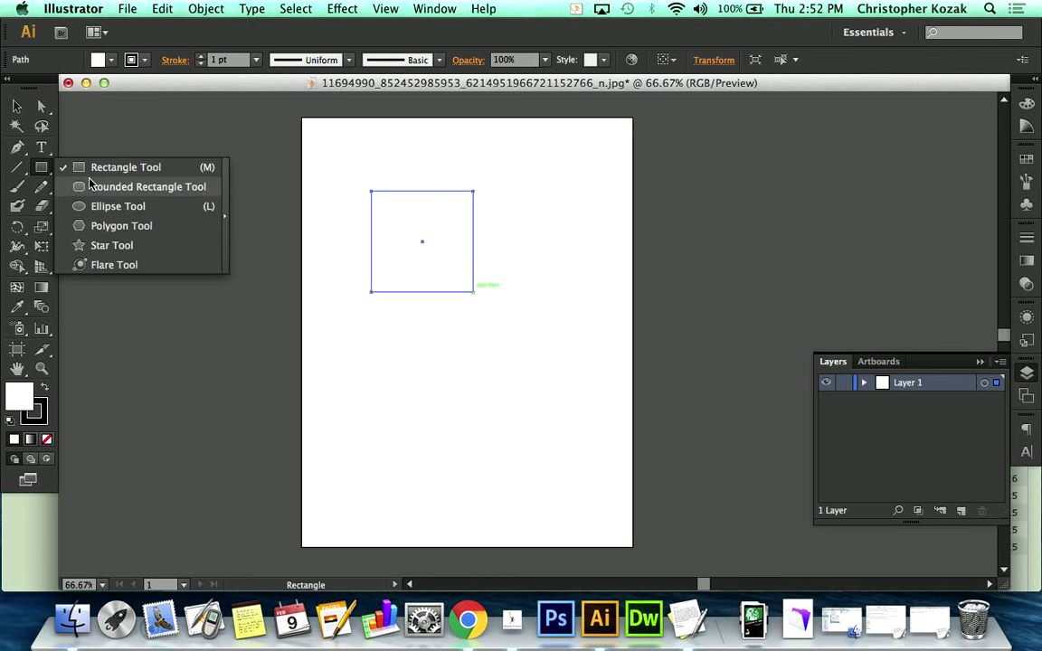
click(98, 207)
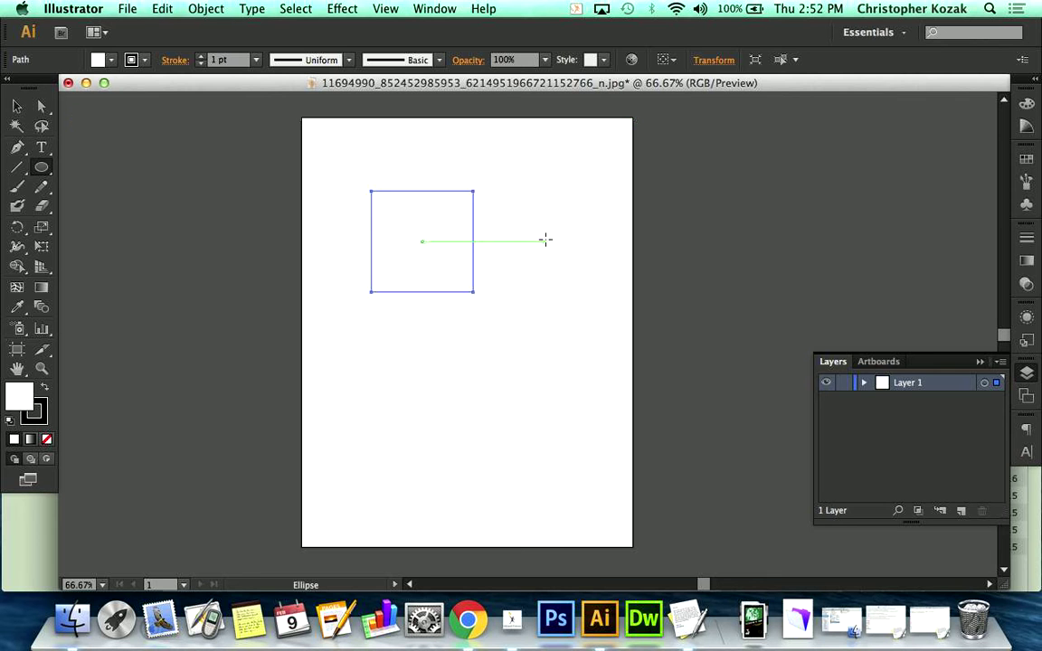
drag(546, 240, 381, 391)
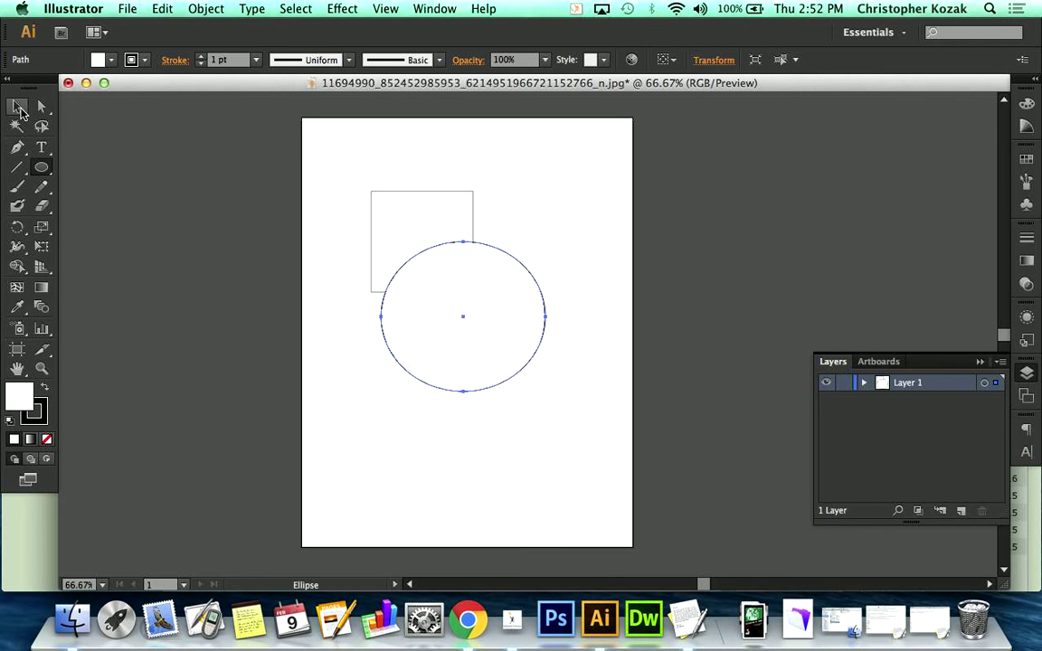
Step: Fill the ellipse with orange EF7C2E and deselect it
click(20, 107)
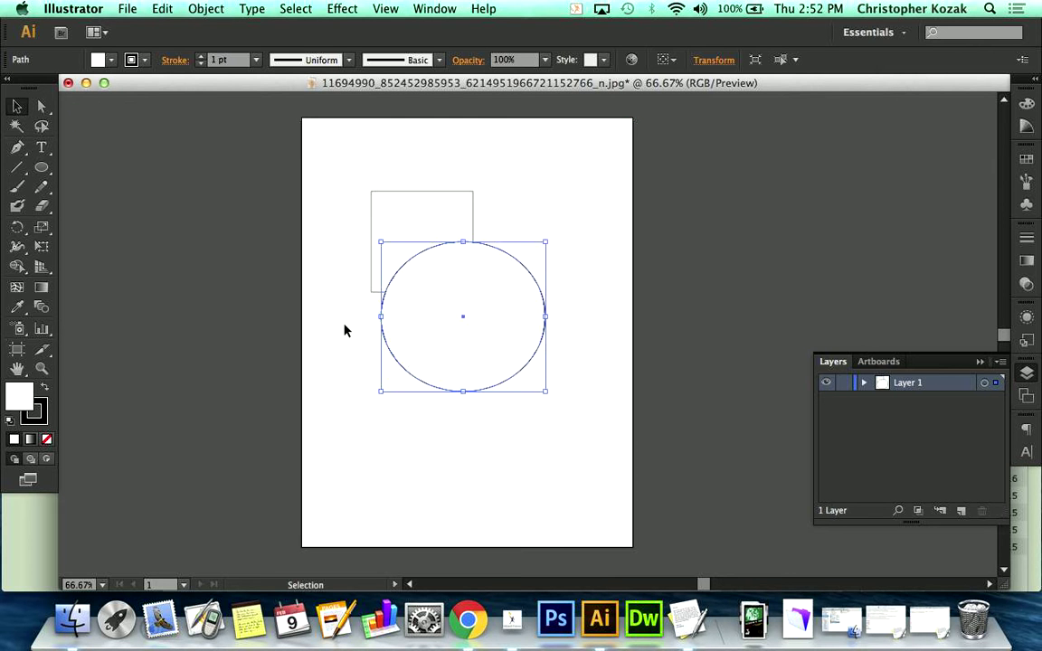
click(263, 247)
click(492, 297)
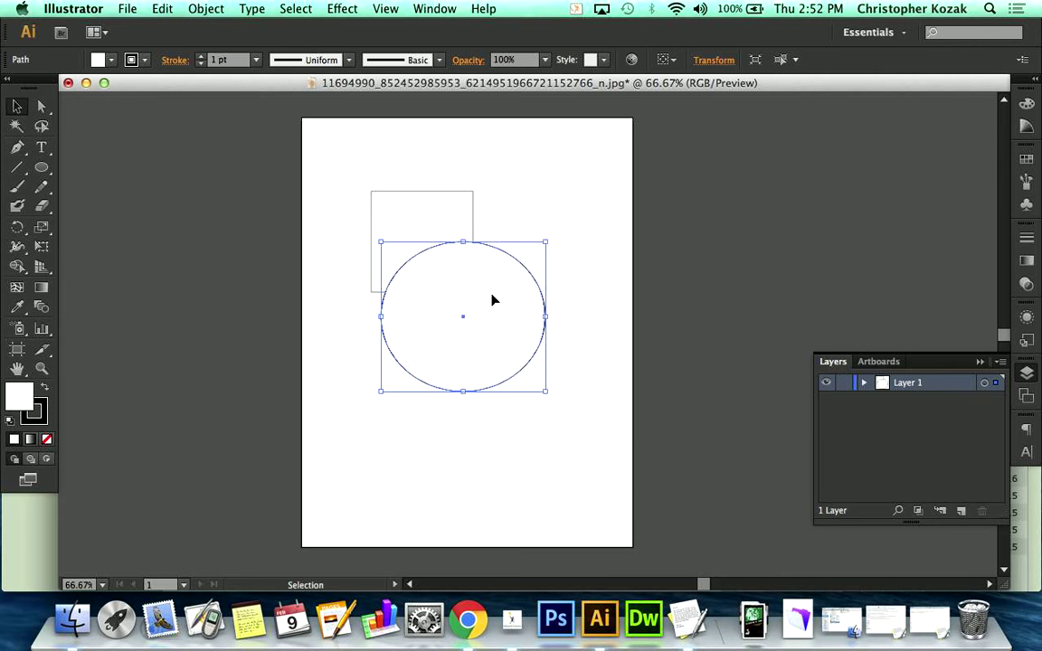
double_click(27, 401)
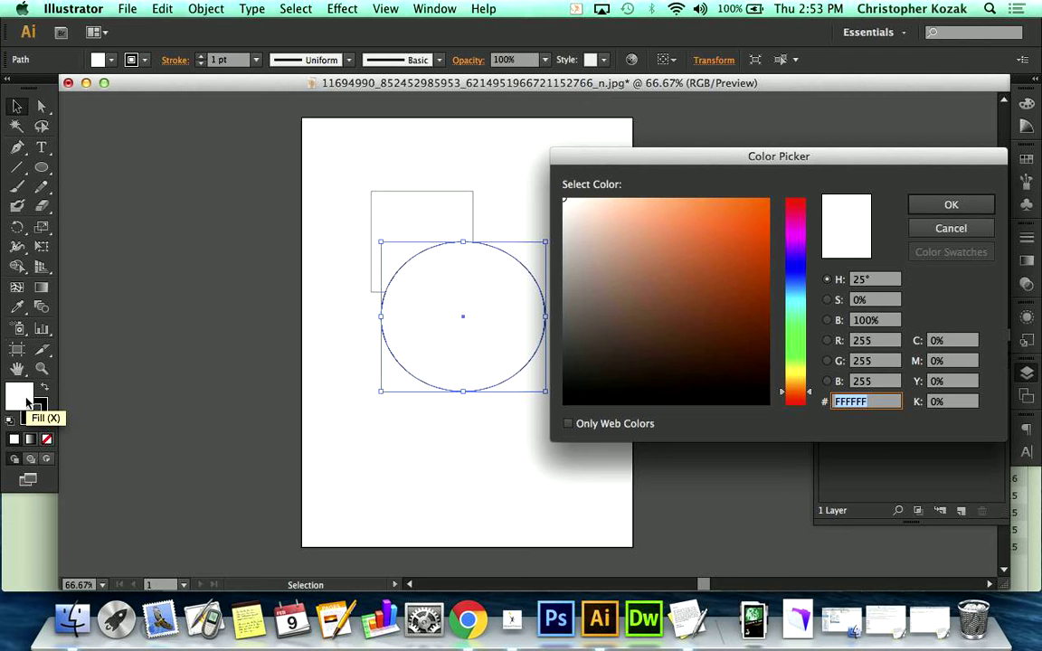
click(734, 209)
click(732, 210)
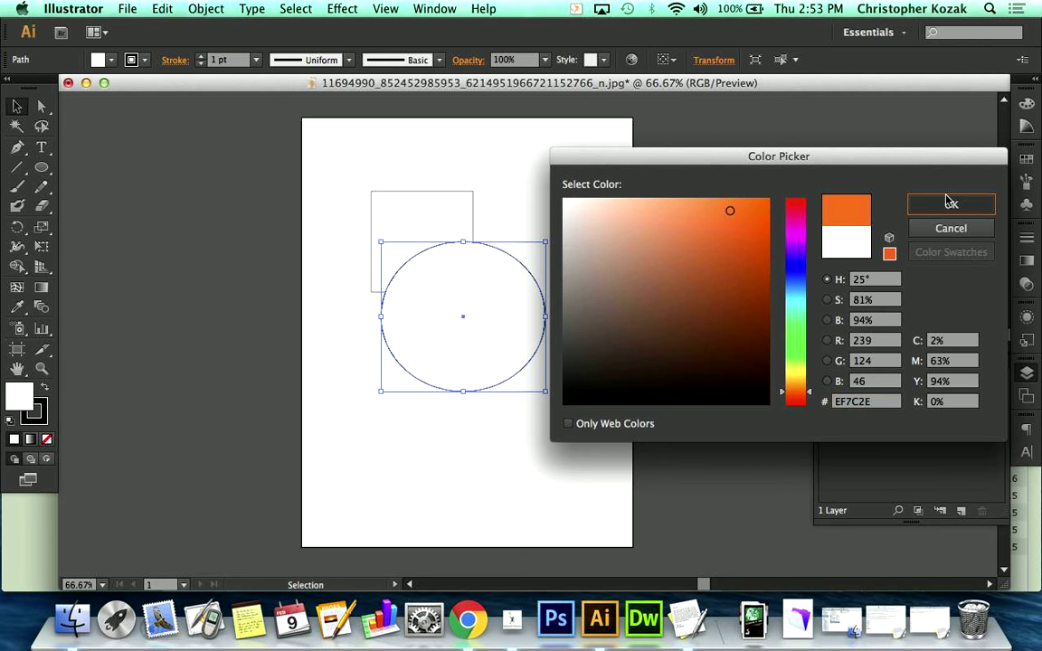
click(914, 206)
click(528, 200)
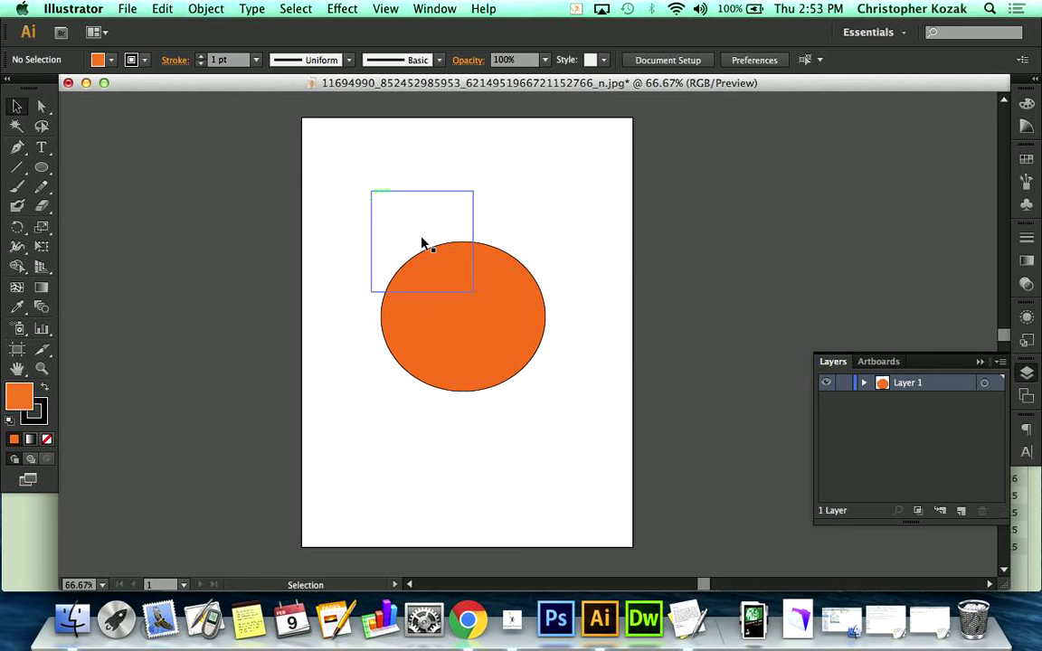
Step: Set the rectangle's stroke color to a bright green and deselect it
click(447, 215)
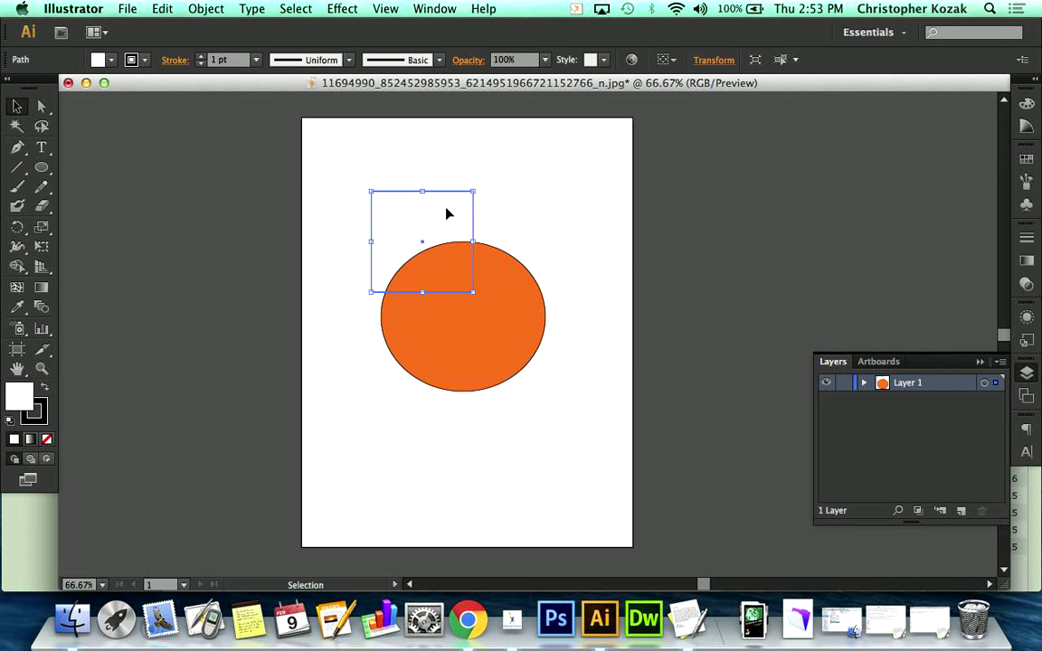
double_click(36, 414)
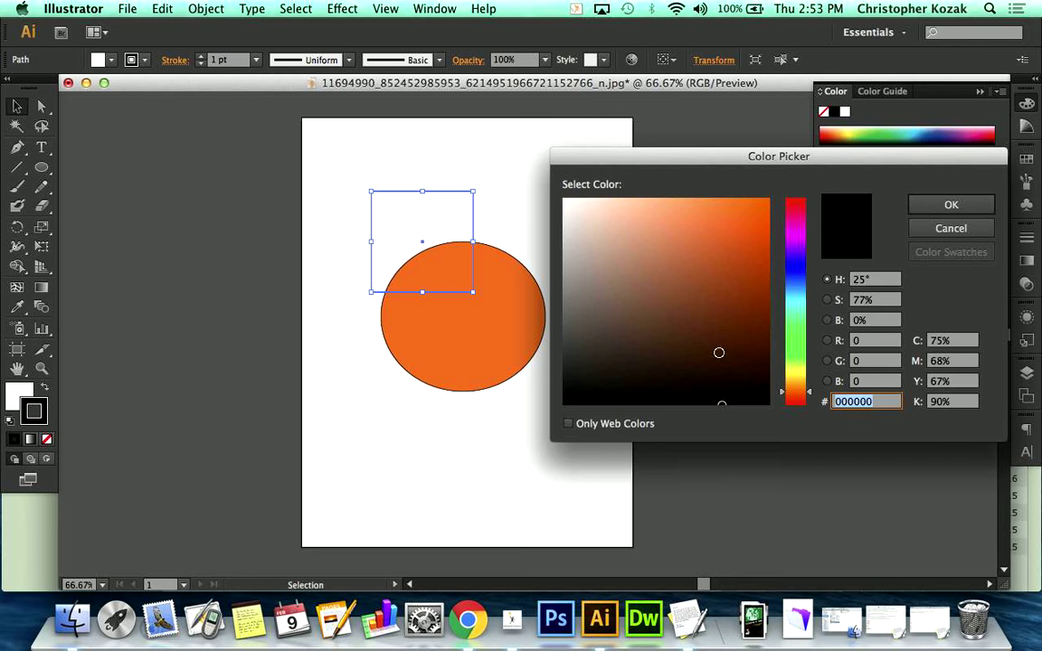
click(795, 322)
click(649, 236)
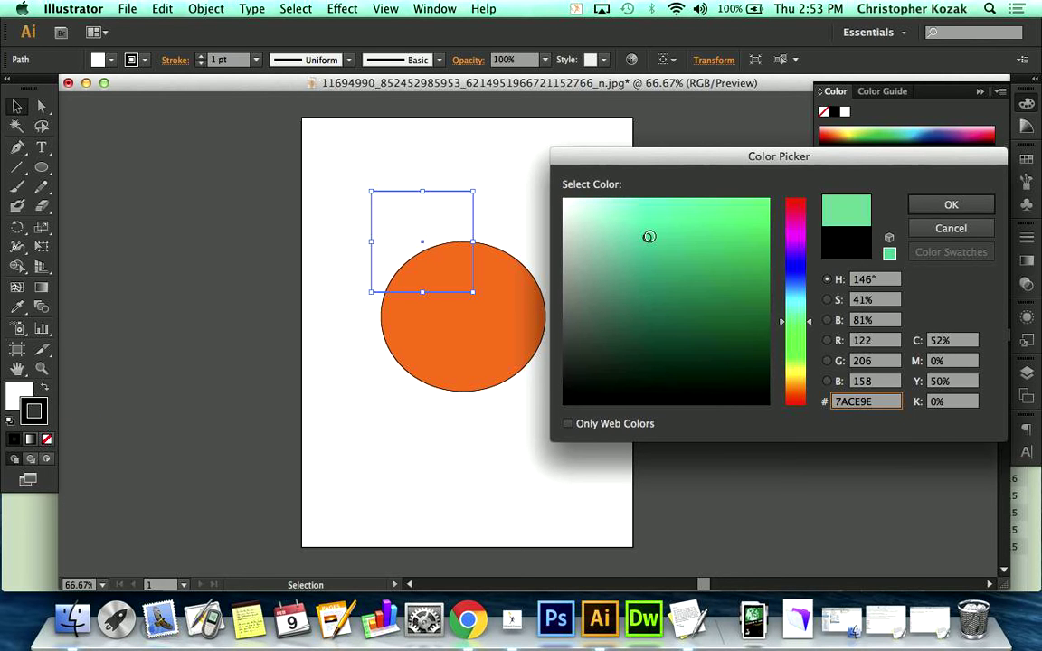
drag(649, 236, 751, 205)
click(972, 209)
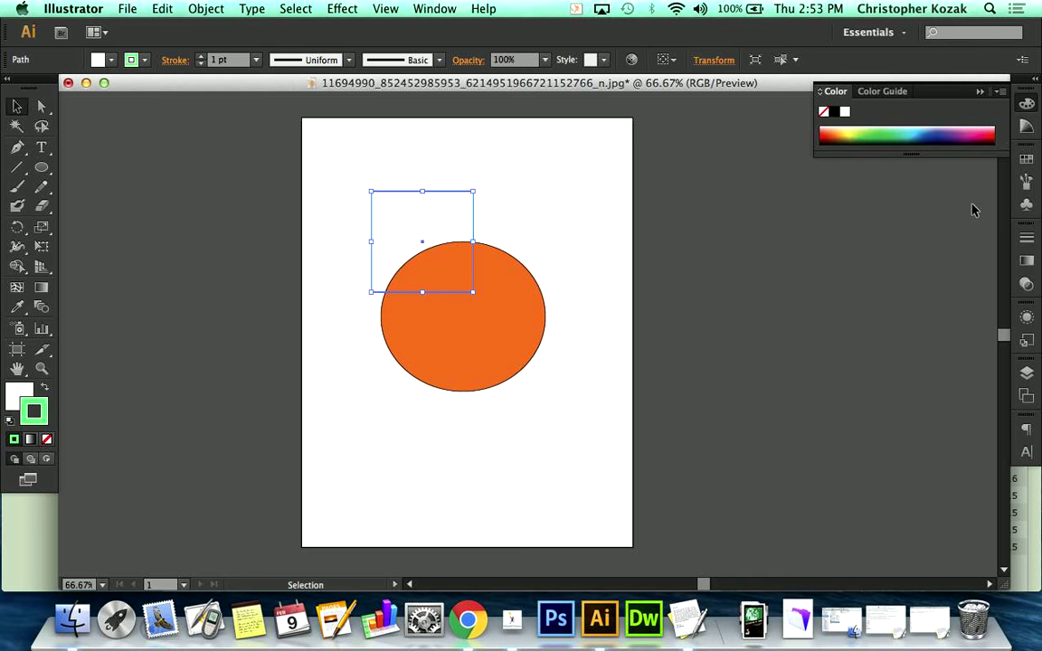
click(534, 221)
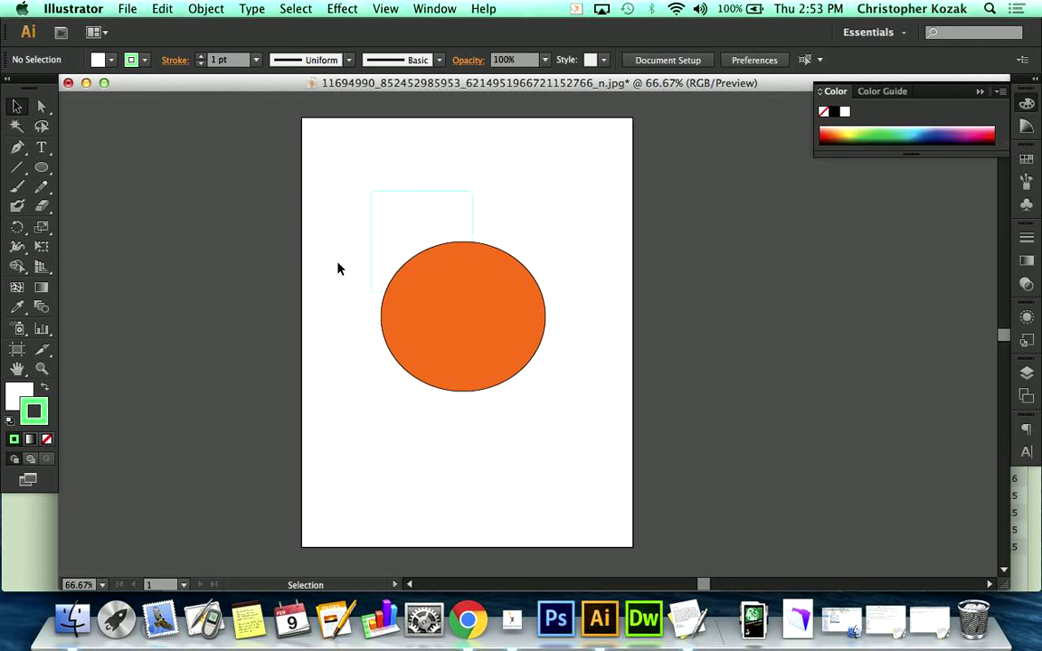
Step: Increase the rectangle's stroke weight to 17 pt and deselect it
click(370, 241)
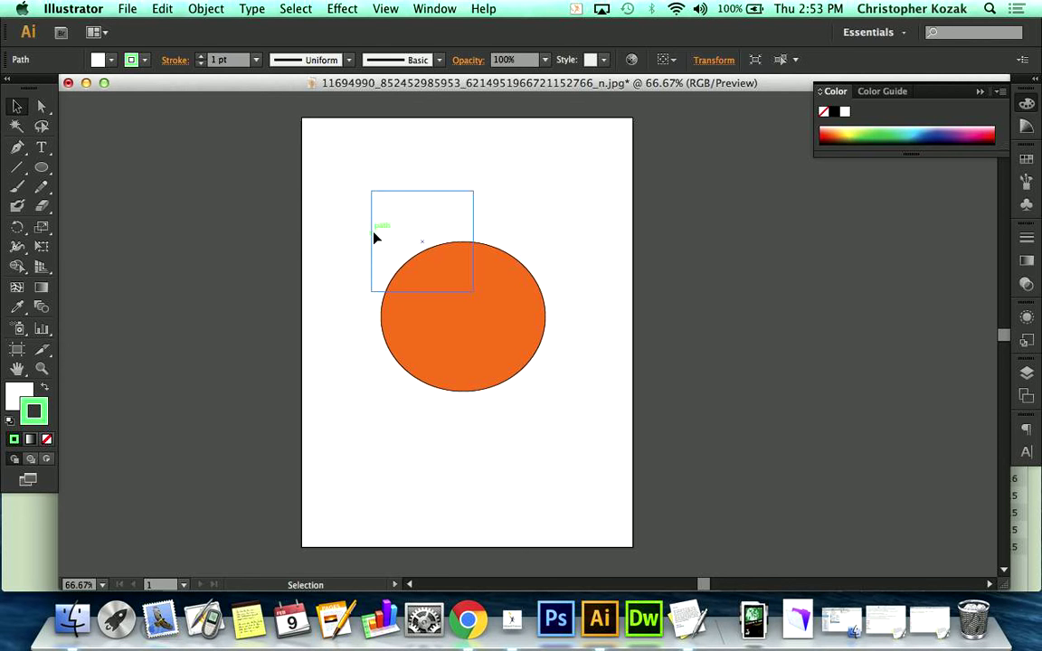
click(202, 57)
click(202, 56)
click(202, 57)
click(201, 56)
click(201, 56)
click(201, 56)
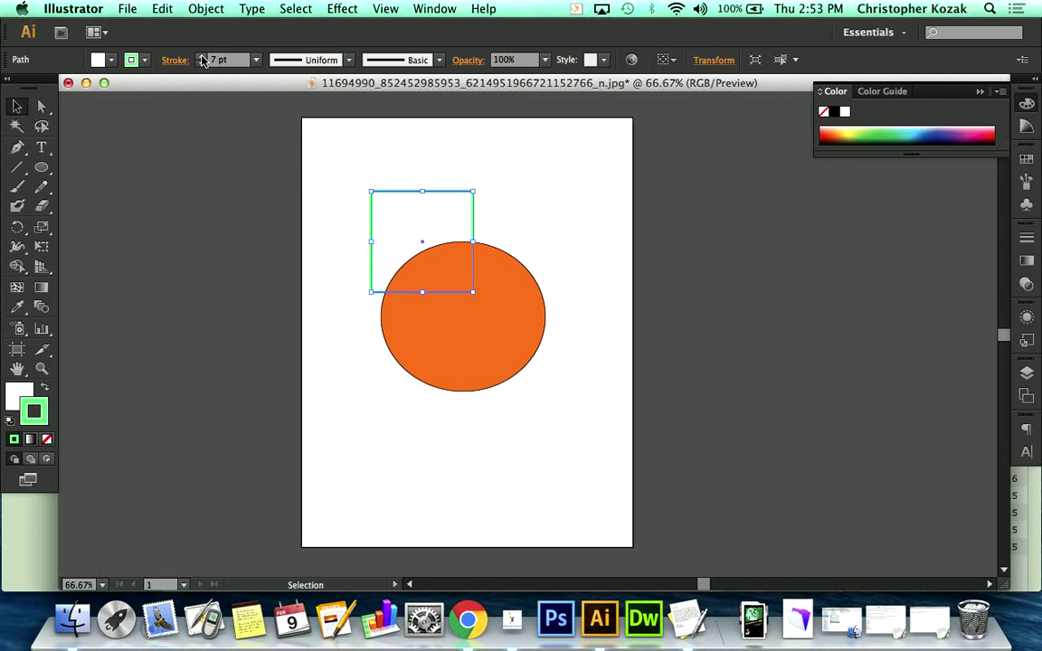
click(202, 56)
click(202, 56)
click(202, 56)
click(202, 56)
click(202, 56)
click(202, 56)
click(202, 56)
click(202, 56)
click(202, 56)
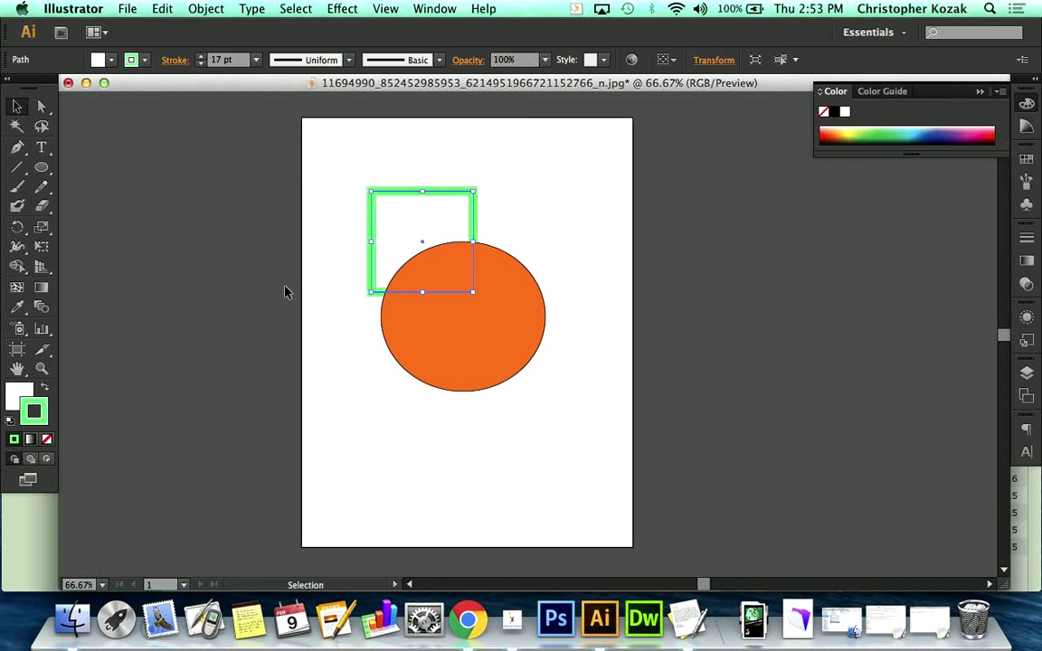
click(286, 292)
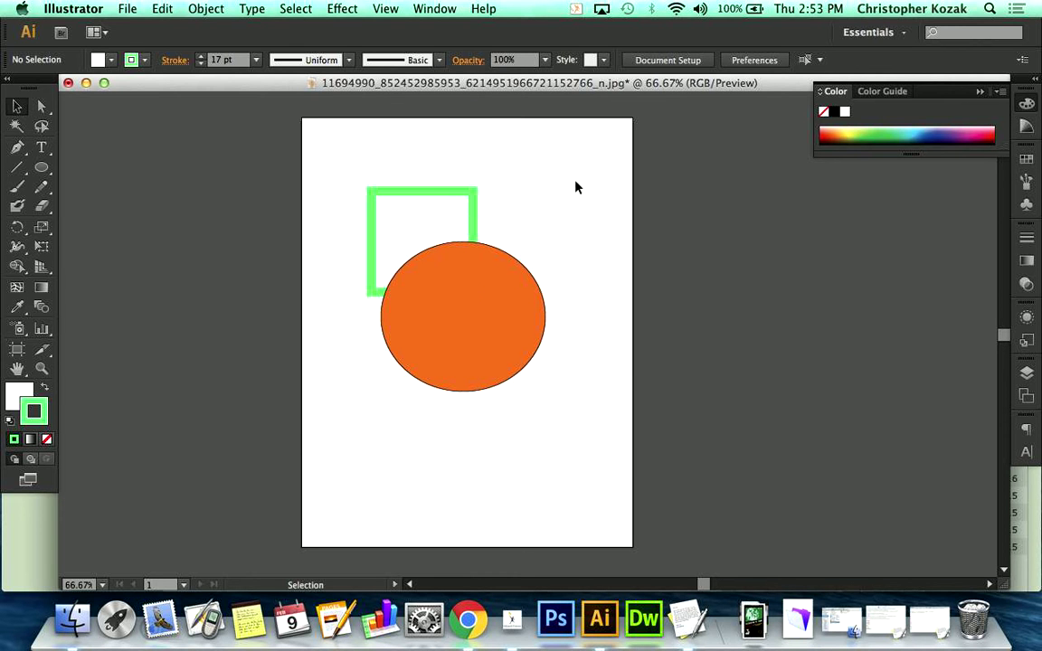
click(476, 210)
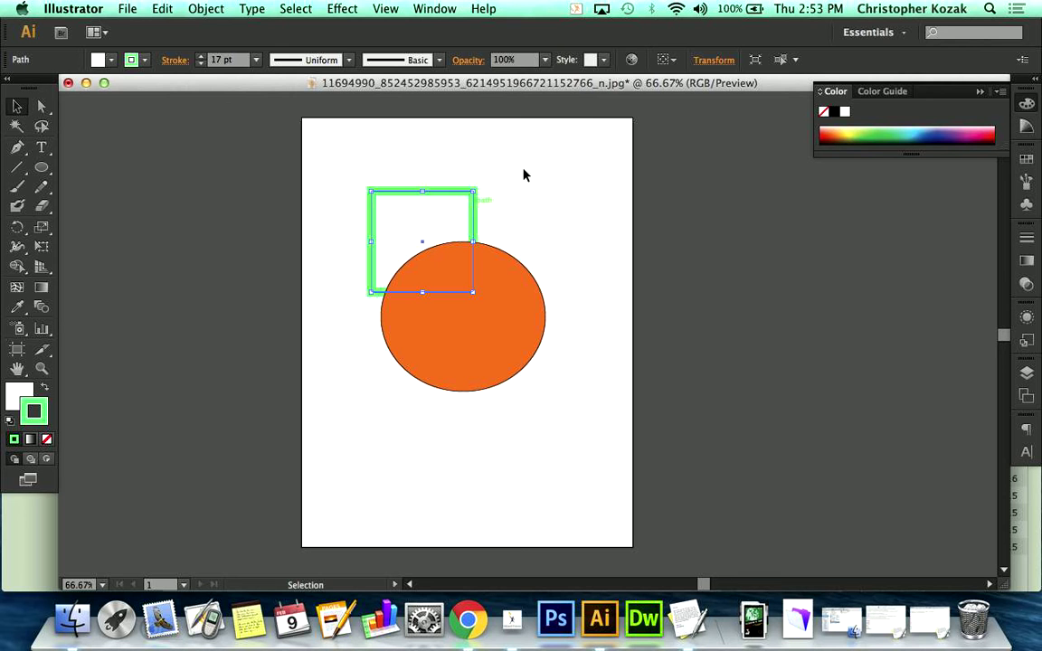
click(545, 60)
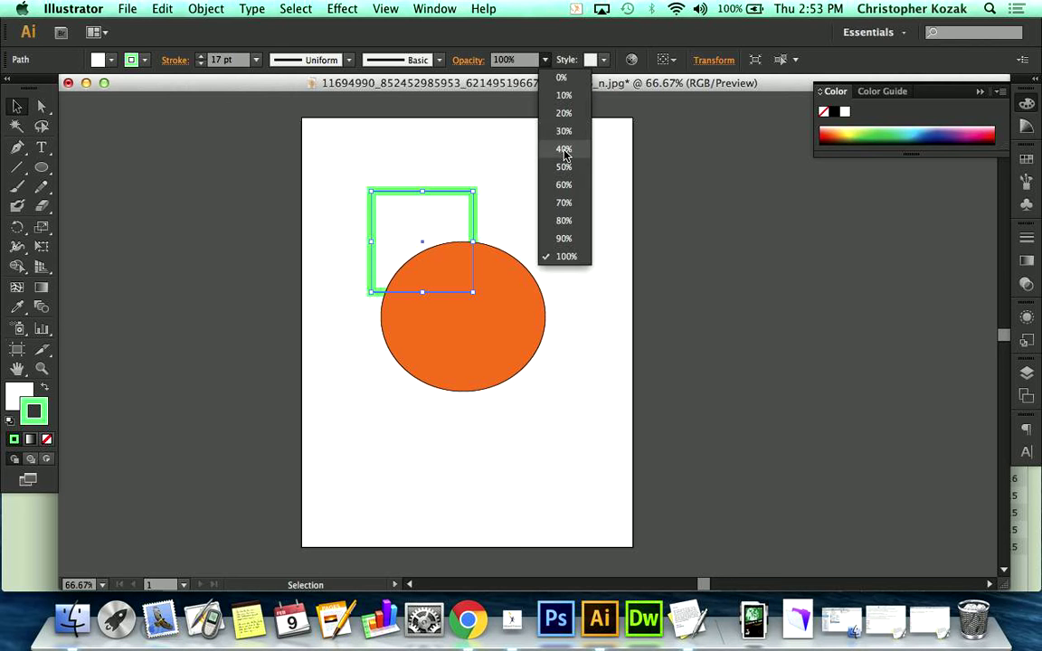
click(509, 165)
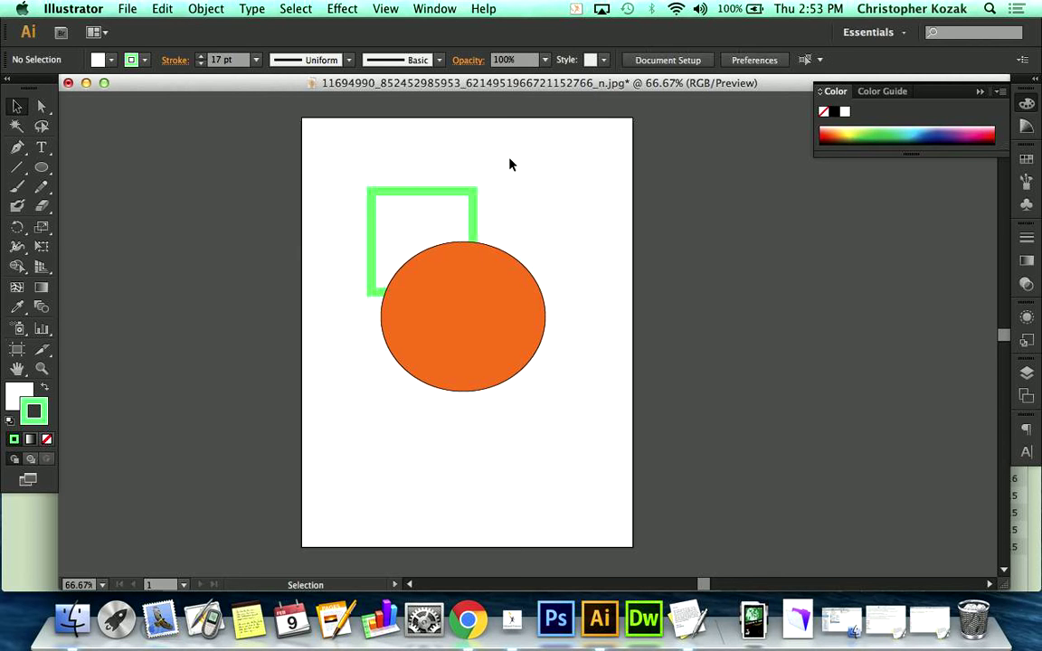
Step: Set the orange ellipse's opacity to 50% and deselect it
click(493, 302)
click(545, 59)
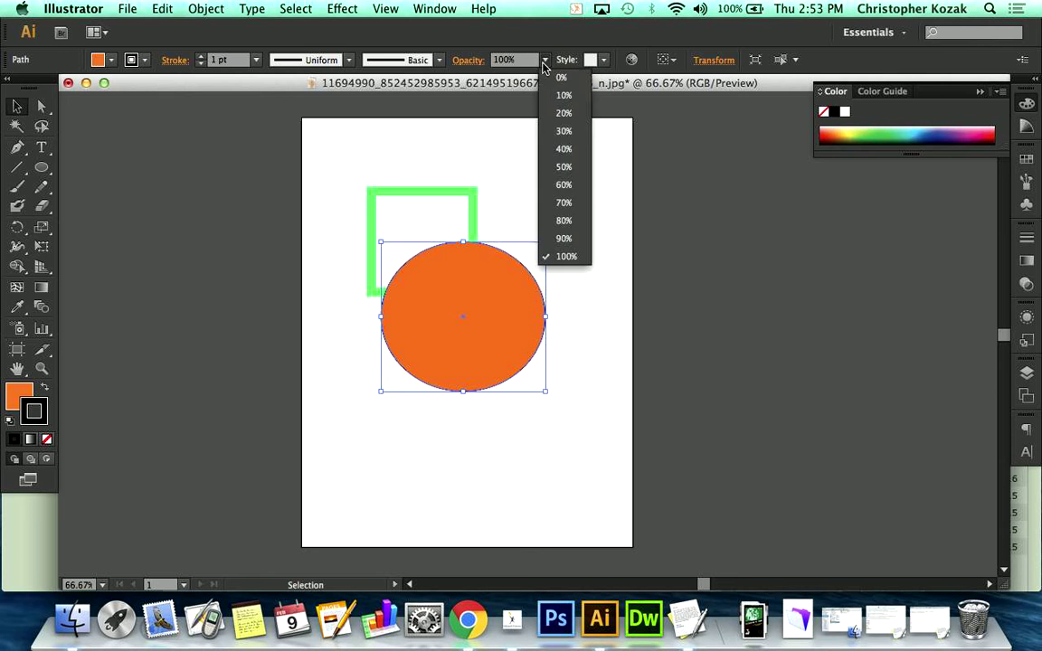
click(561, 166)
click(529, 182)
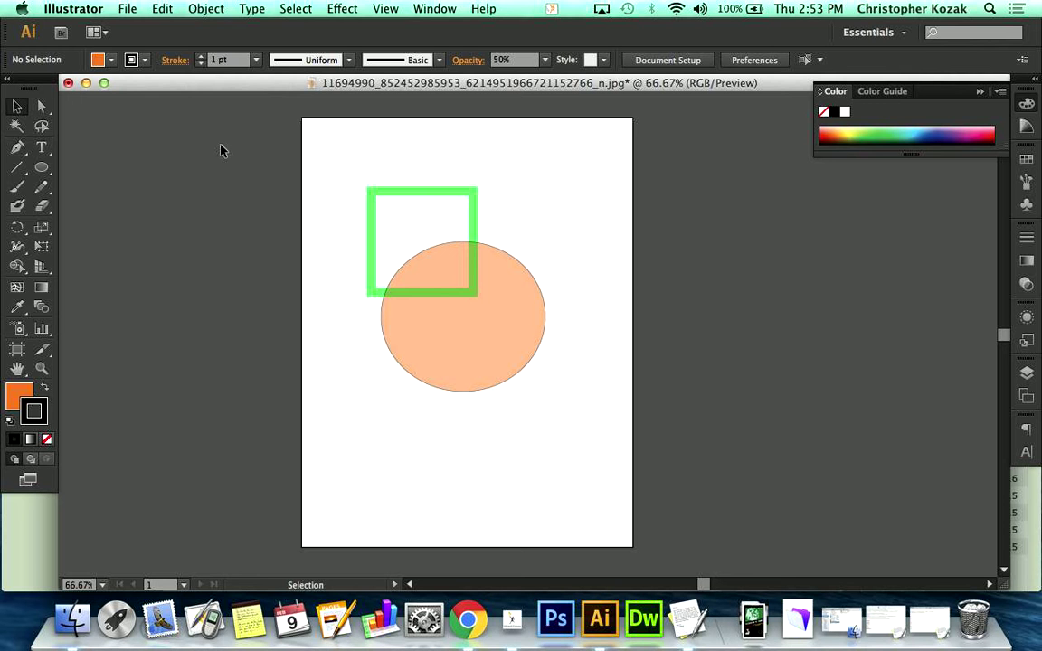
Step: Move the green rectangle over to the ellipse's upper-right side and nudge it in small increments up and to the left
click(425, 195)
drag(533, 185, 535, 181)
key(Up)
key(Left)
key(Left)
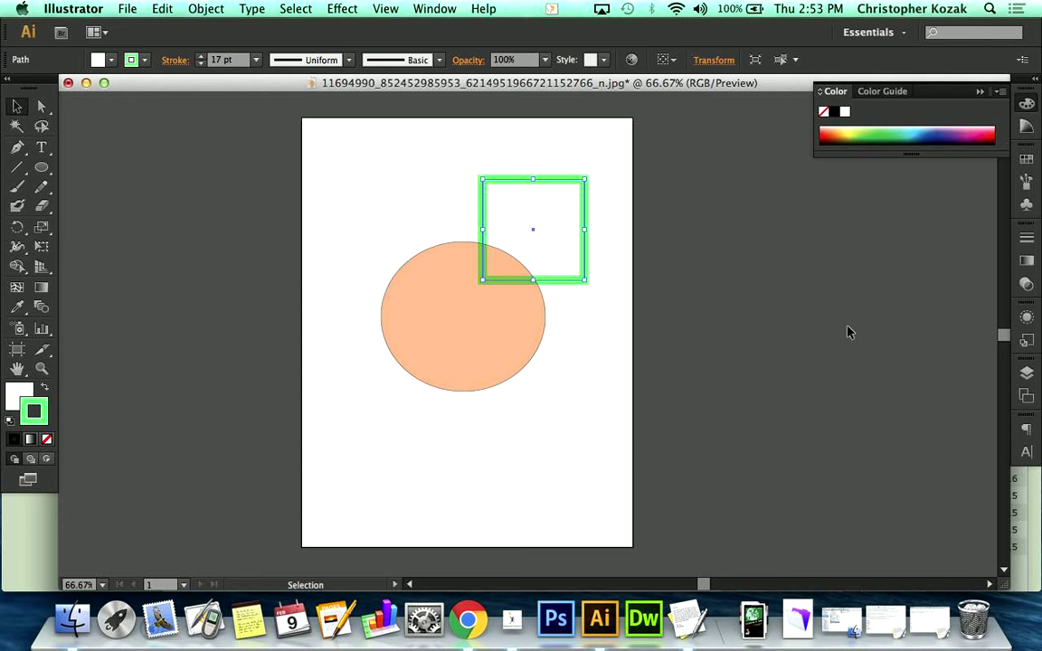
key(Up)
key(Left)
key(Left)
key(Left)
key(Left)
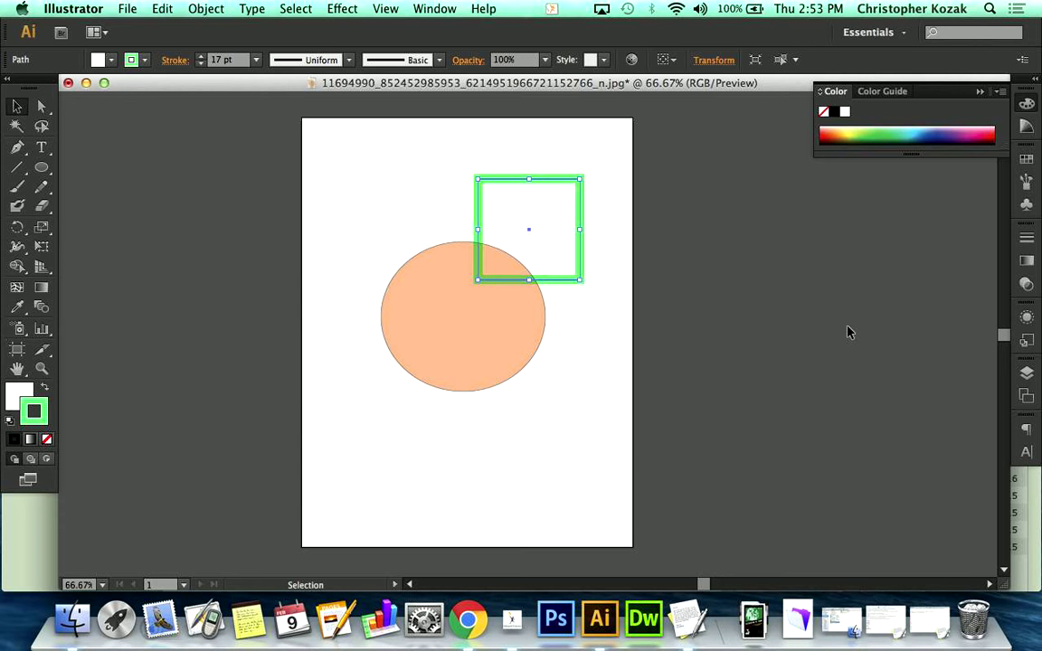
key(Left)
key(Left)
key(Left)
key(Left)
key(Left)
key(Left)
key(Left)
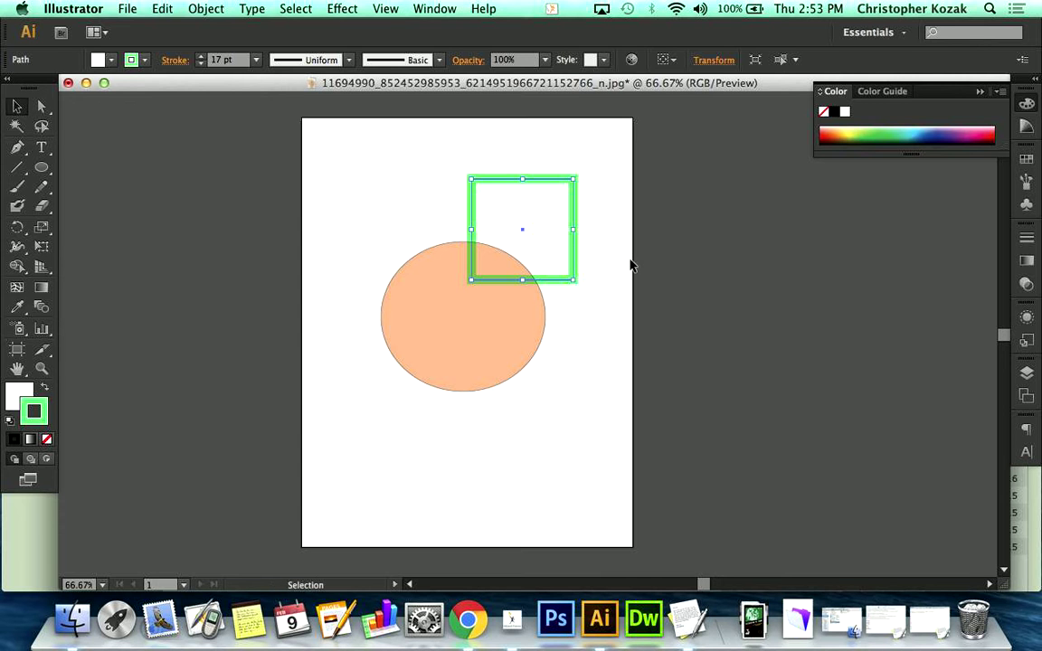
key(super+z)
key(super+z)
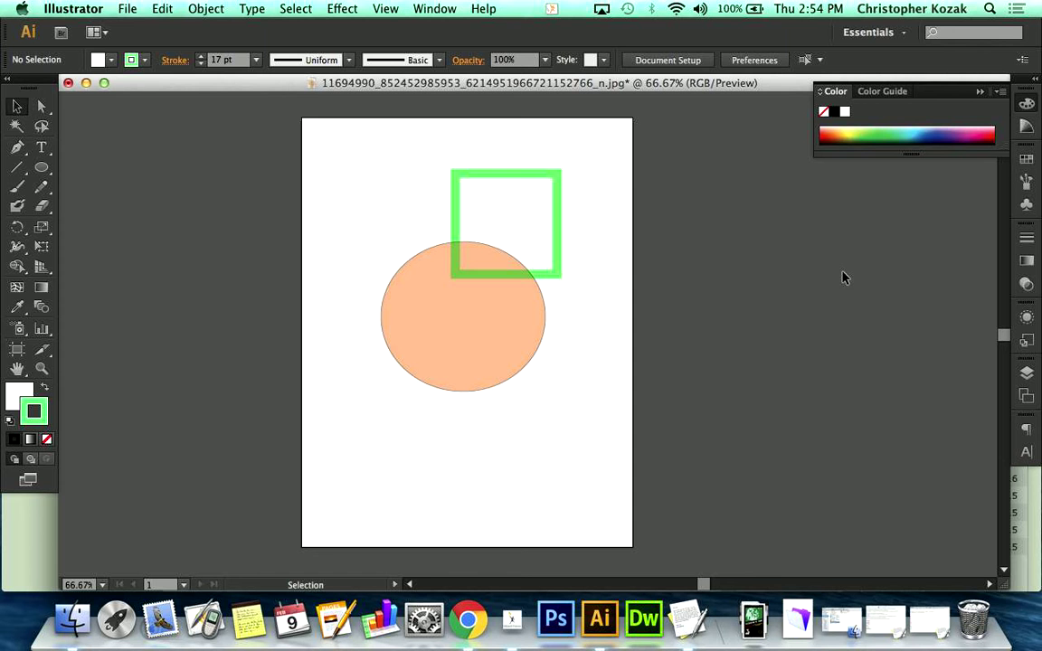
Step: Select both the green rectangle and the orange ellipse together and delete them from the artboard
drag(613, 168, 352, 430)
key(Delete)
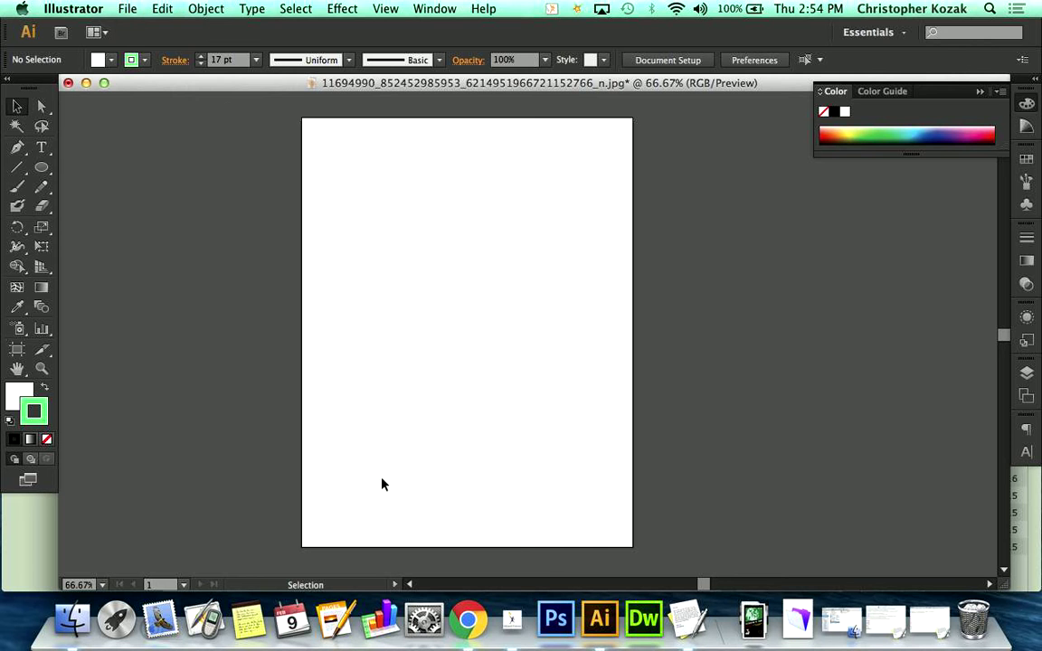
click(513, 635)
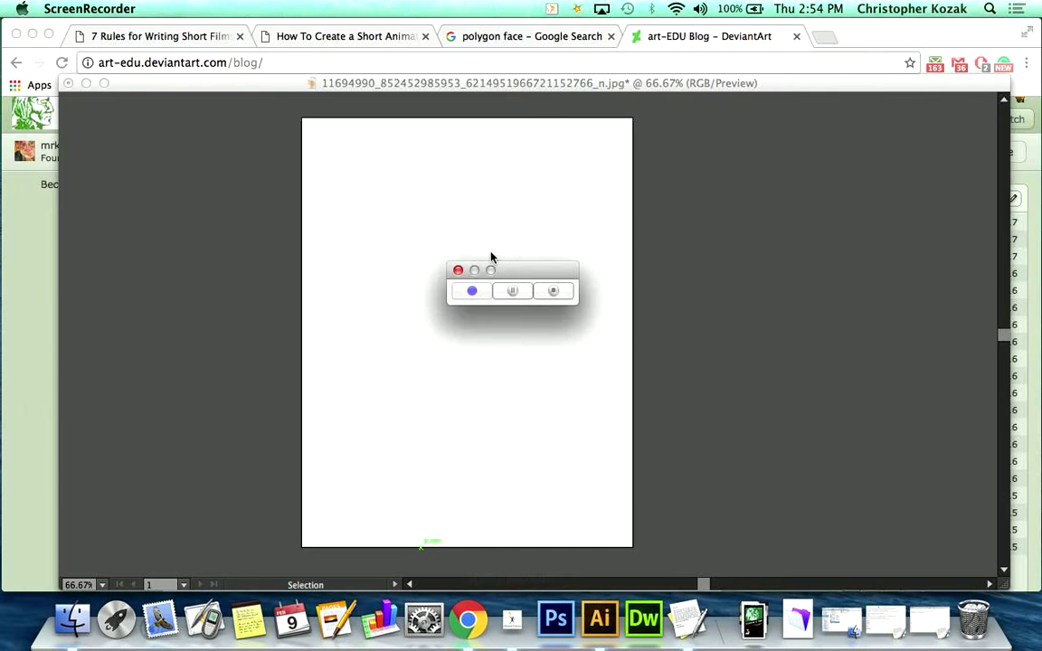
click(210, 353)
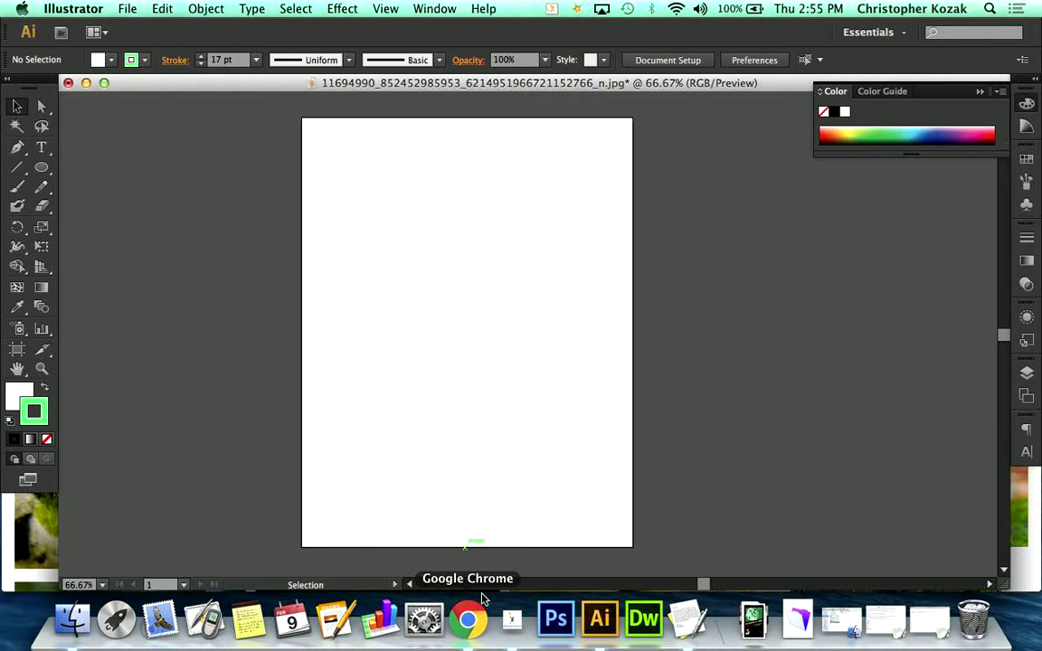
Step: Switch to Chrome, view the Fu Manchu orangutan photo in the Google image results, and look at the option for saving it
click(471, 621)
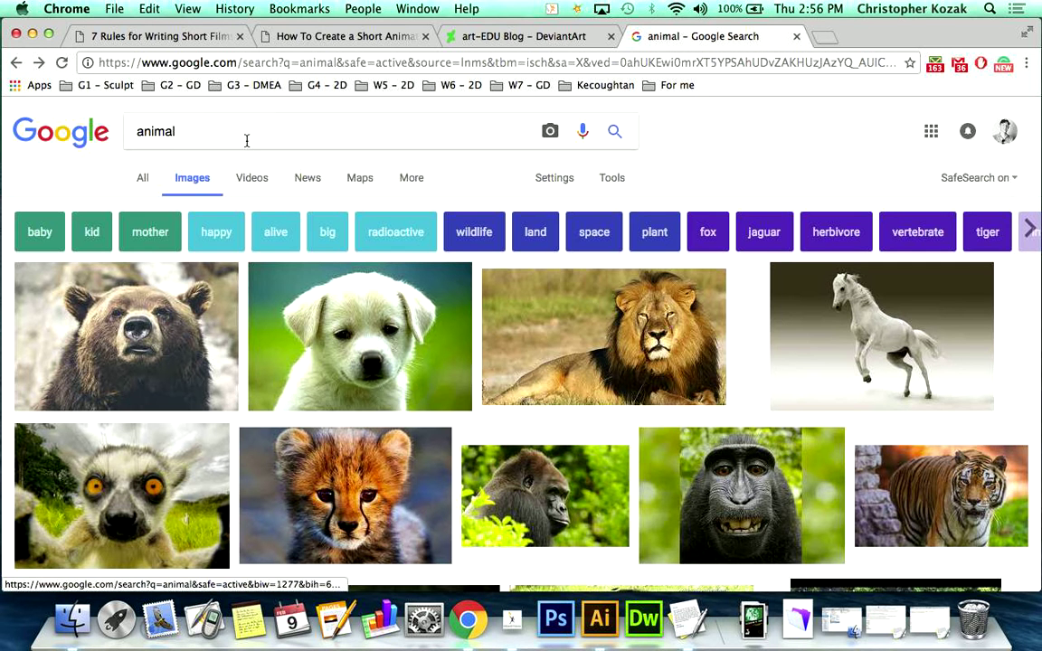
click(41, 63)
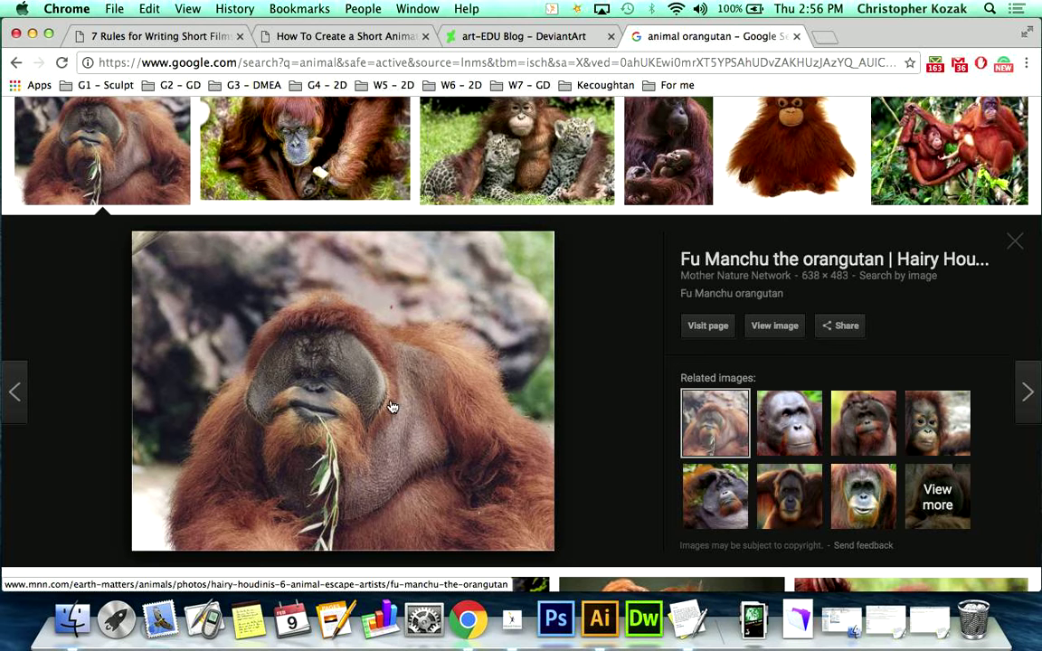
right_click(350, 318)
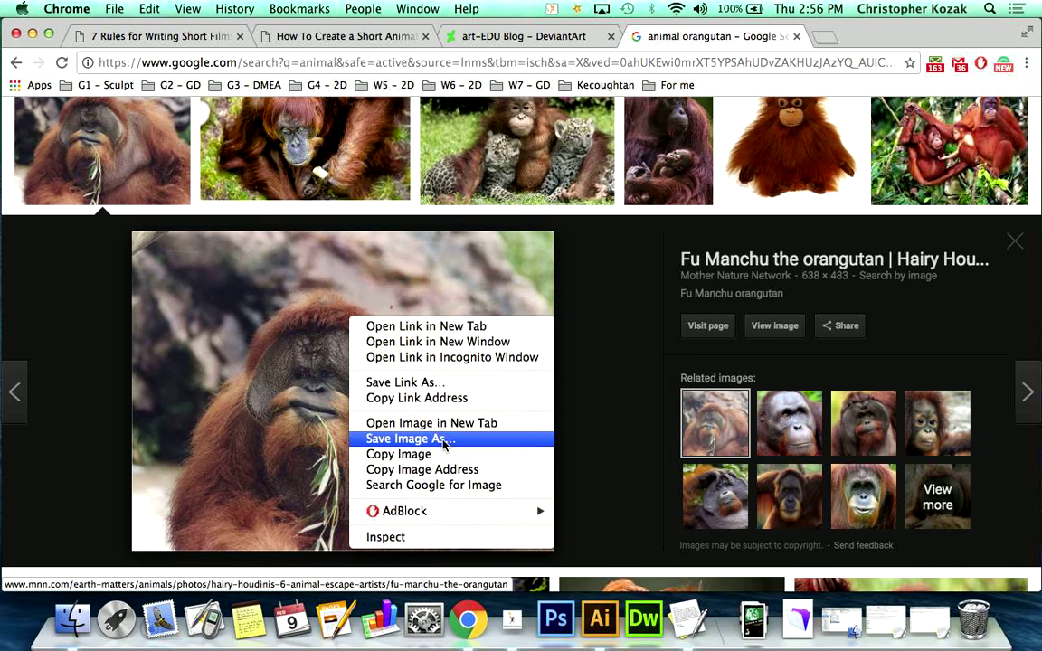
click(664, 453)
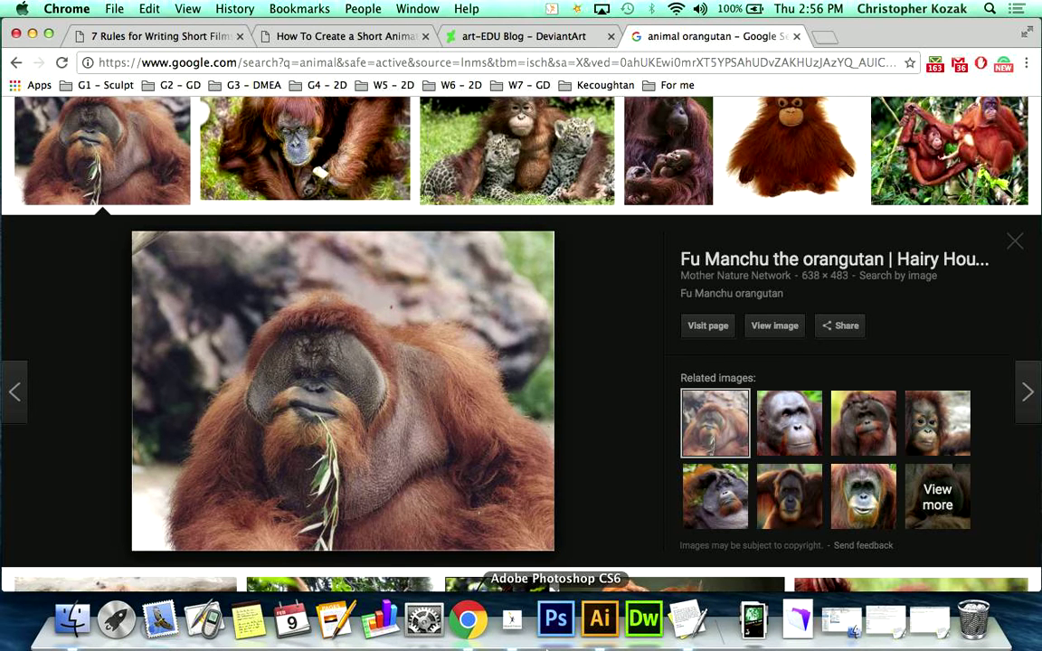
Step: Switch to Illustrator and open the fu-manchu-orangutan JPEG from the Desktop folder
click(593, 632)
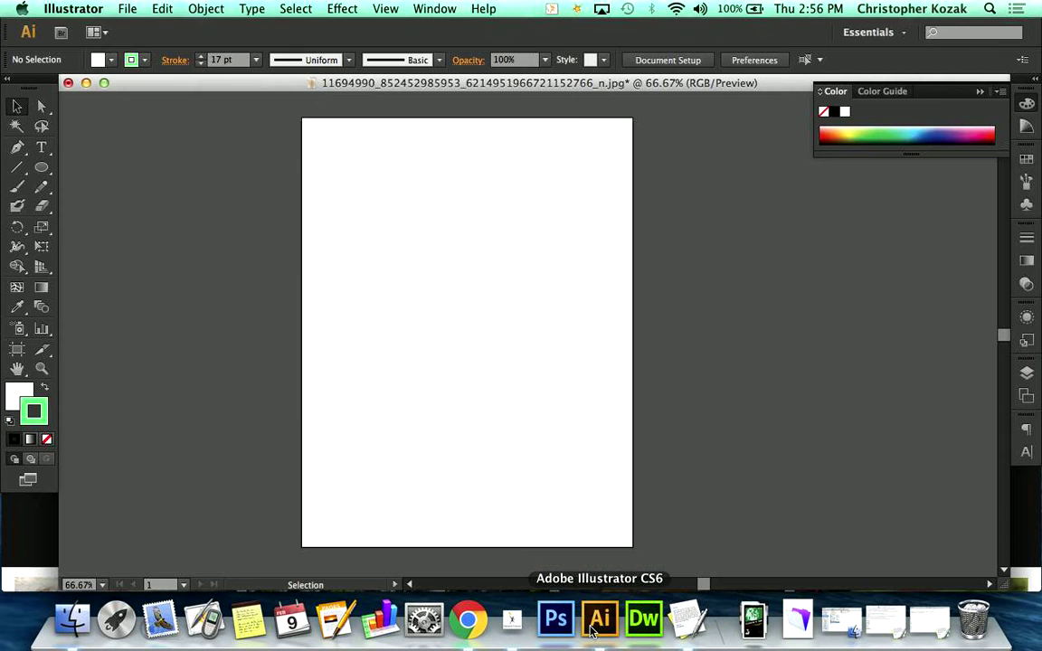
click(126, 8)
click(136, 60)
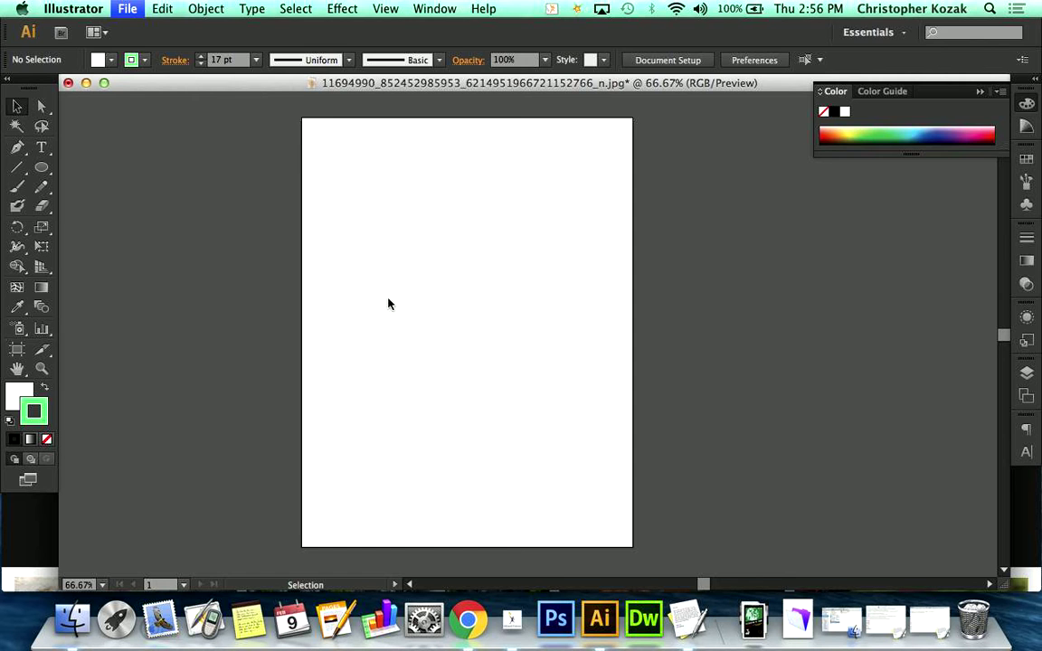
click(513, 619)
click(677, 466)
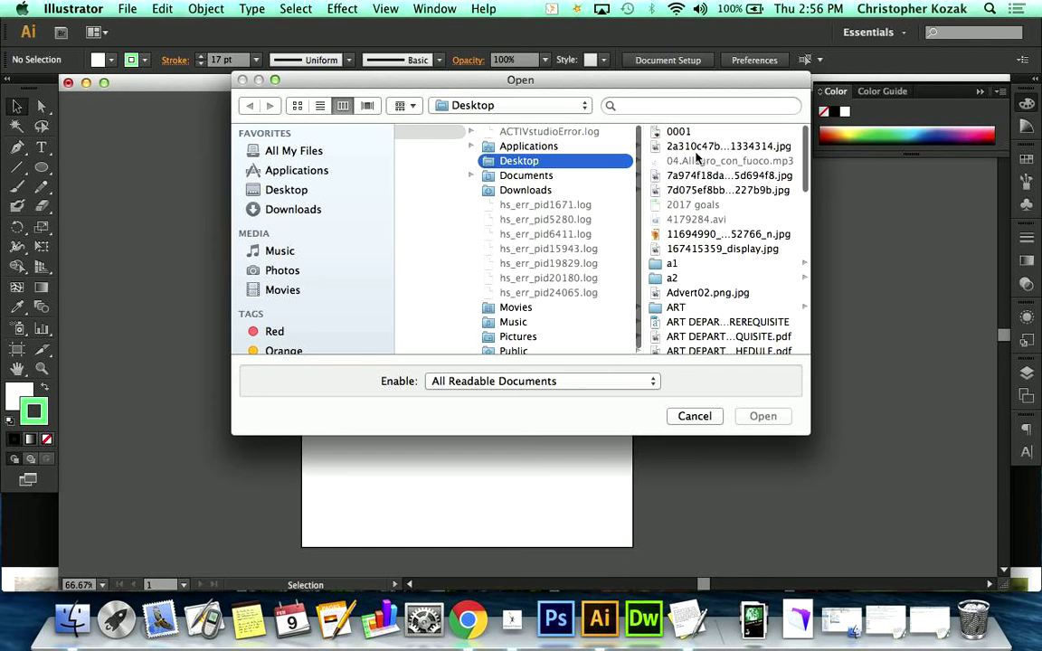
scroll(707, 310, down, 5)
scroll(707, 311, down, 2)
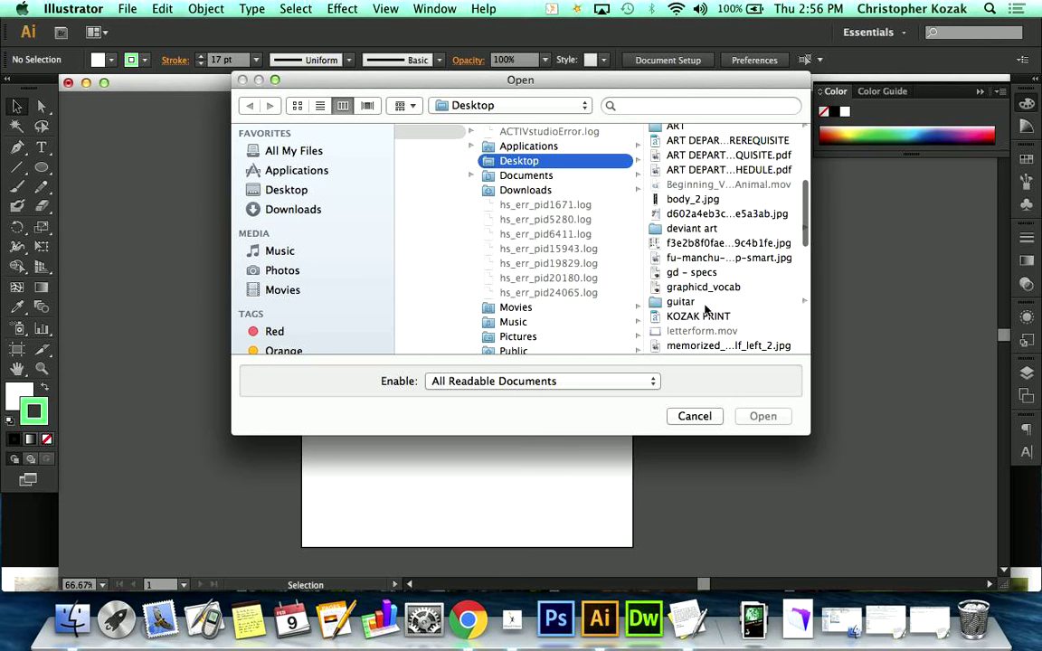
click(706, 260)
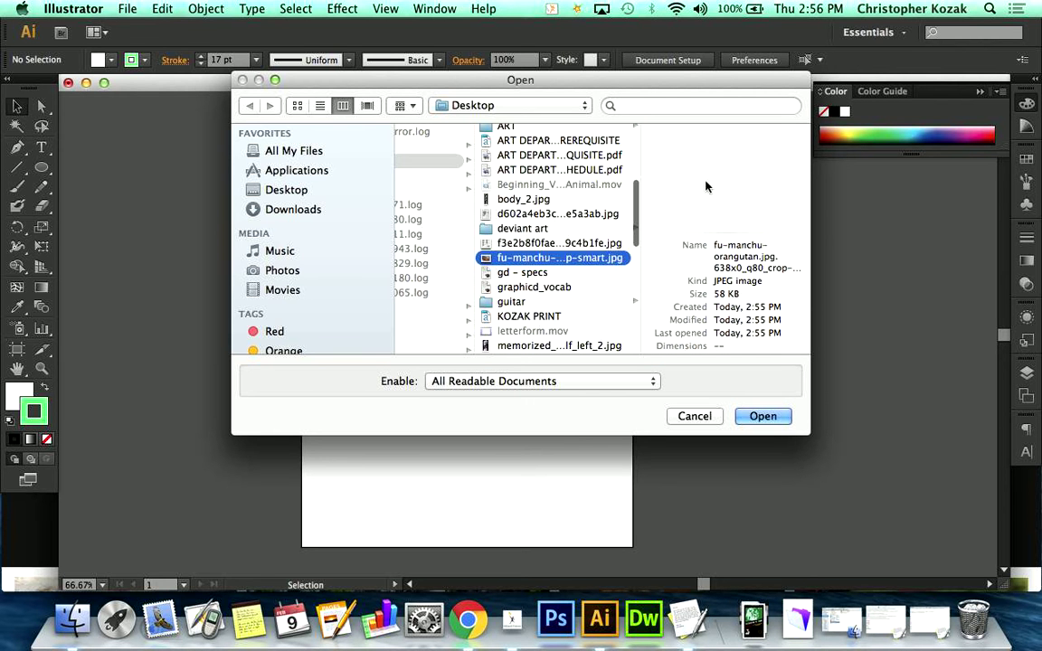
click(760, 416)
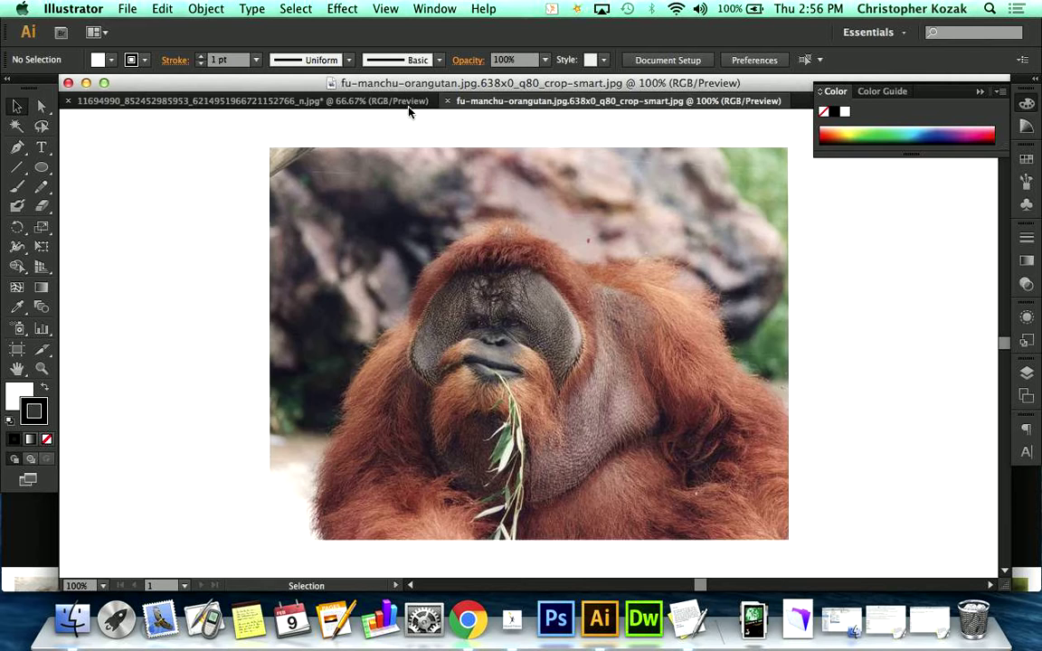
Step: Cut the orangutan image, paste it into the blank portrait document, and close the image's source document without saving
click(380, 101)
click(493, 104)
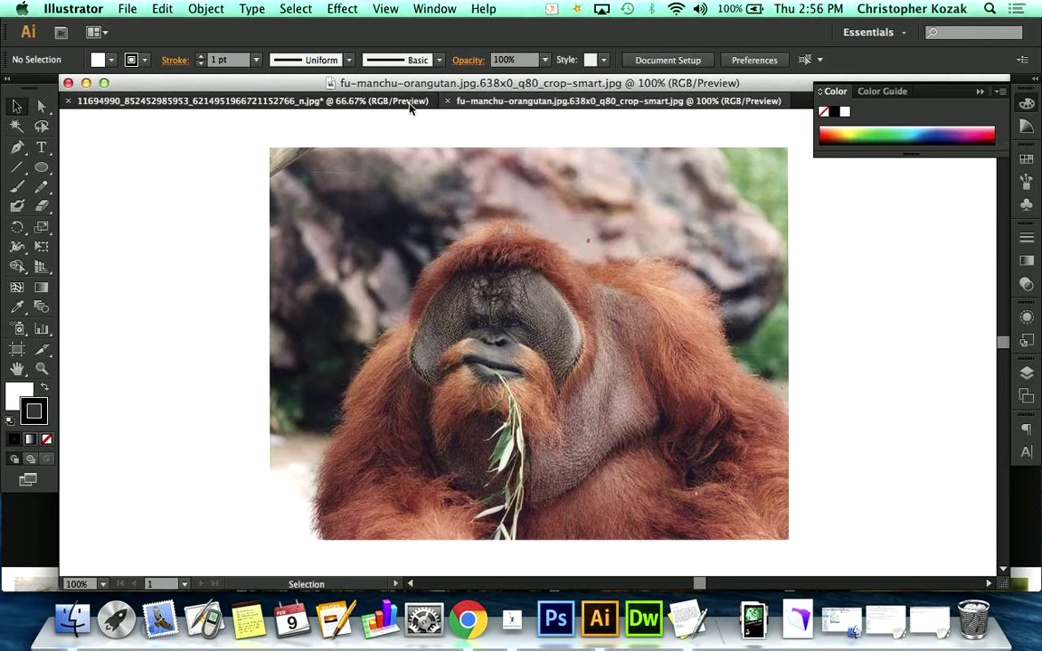
click(419, 102)
click(523, 101)
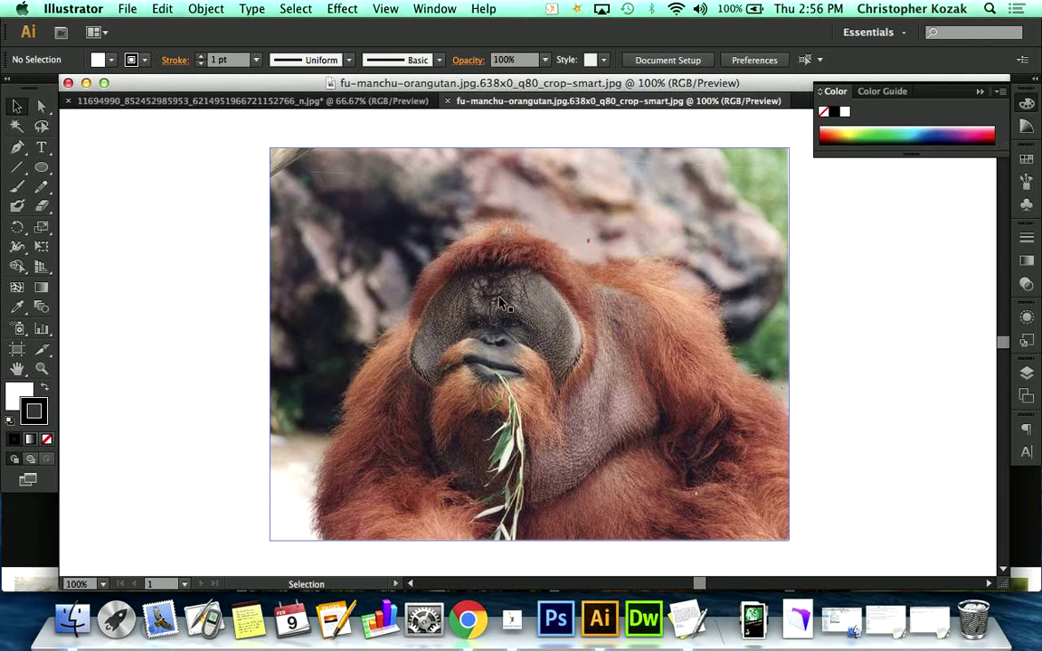
click(444, 259)
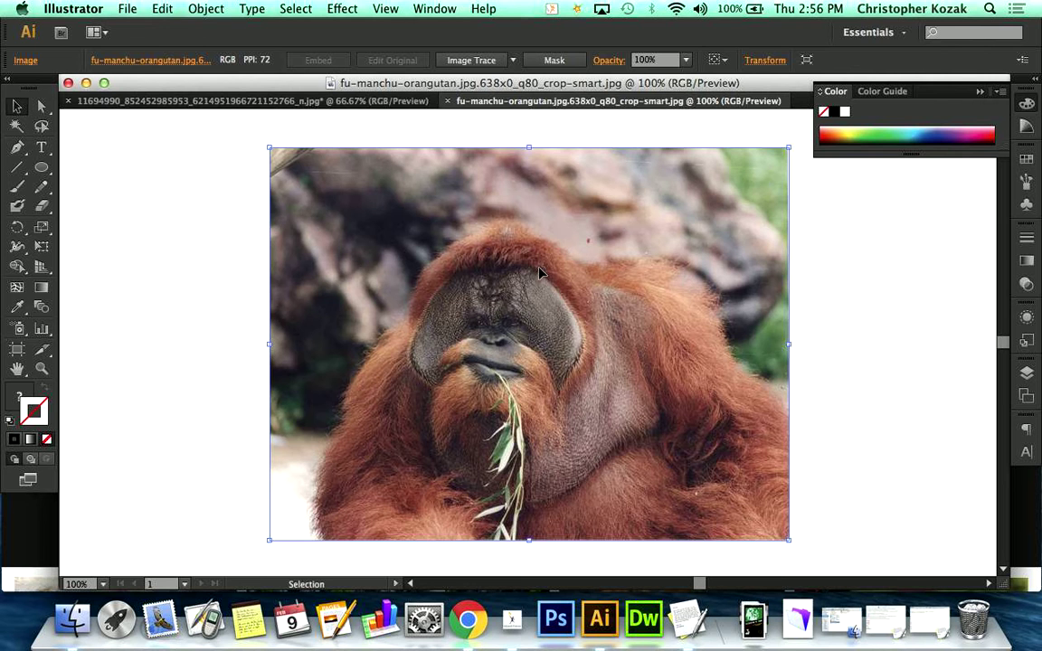
key(Delete)
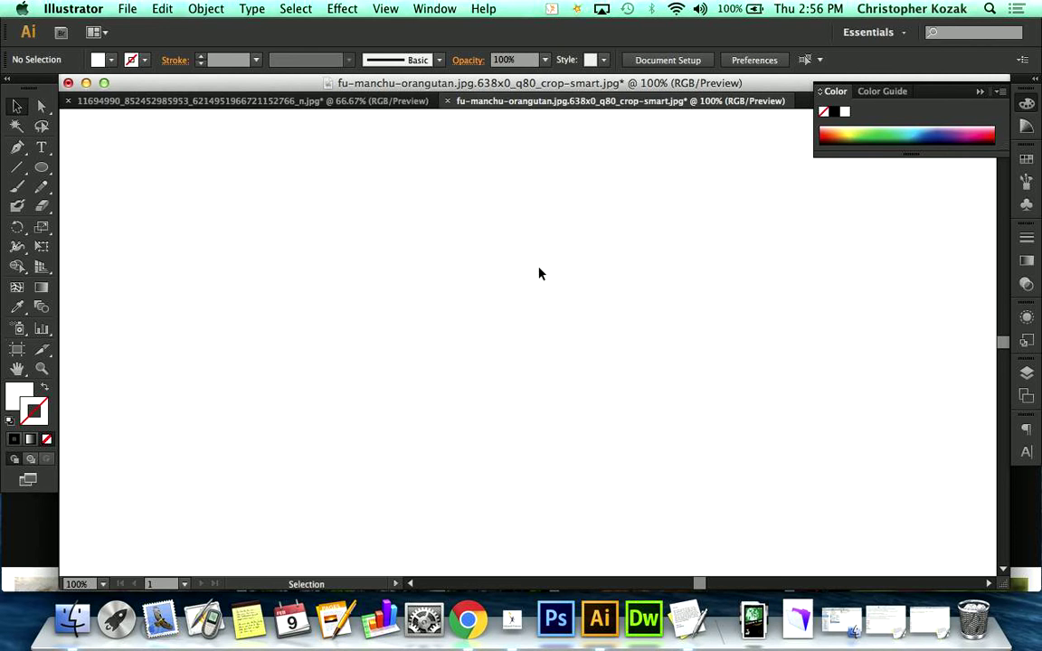
key(ctrl+Tab)
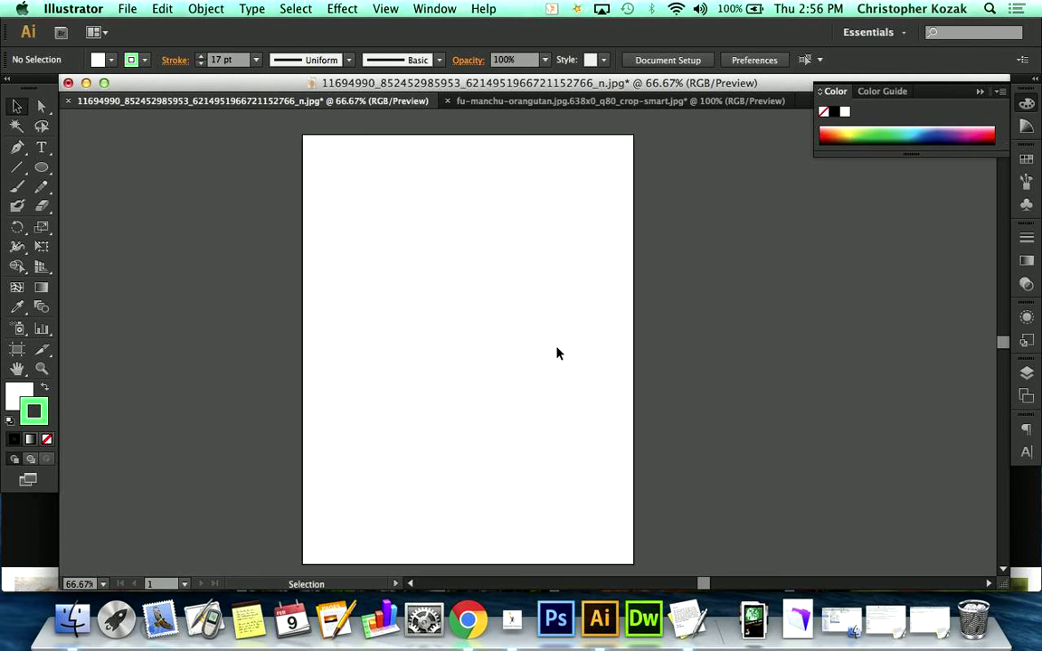
key(super+v)
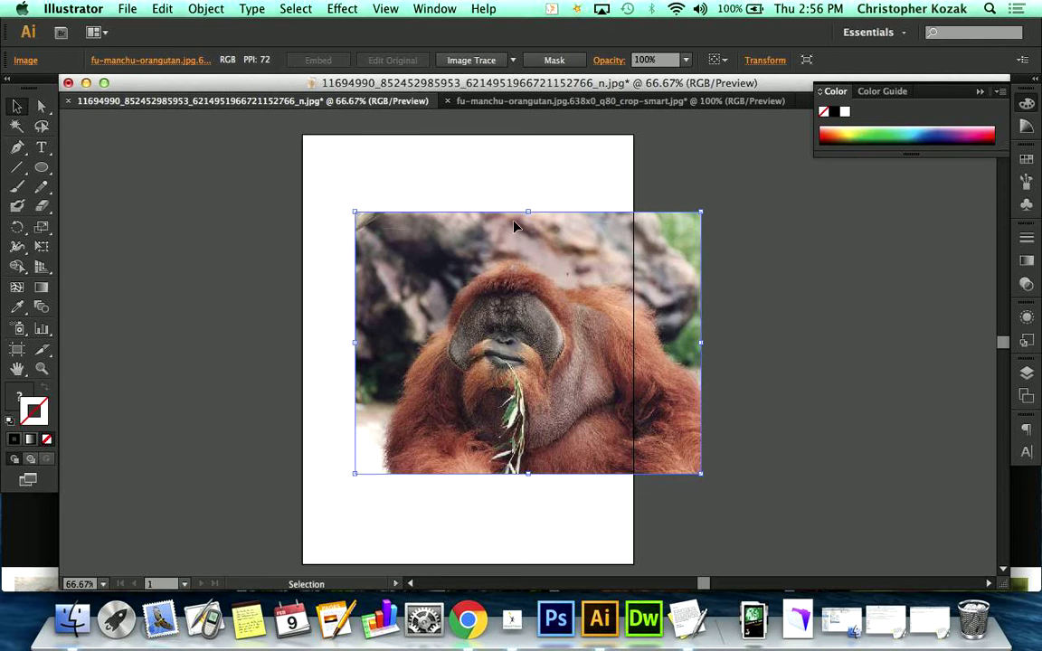
click(447, 101)
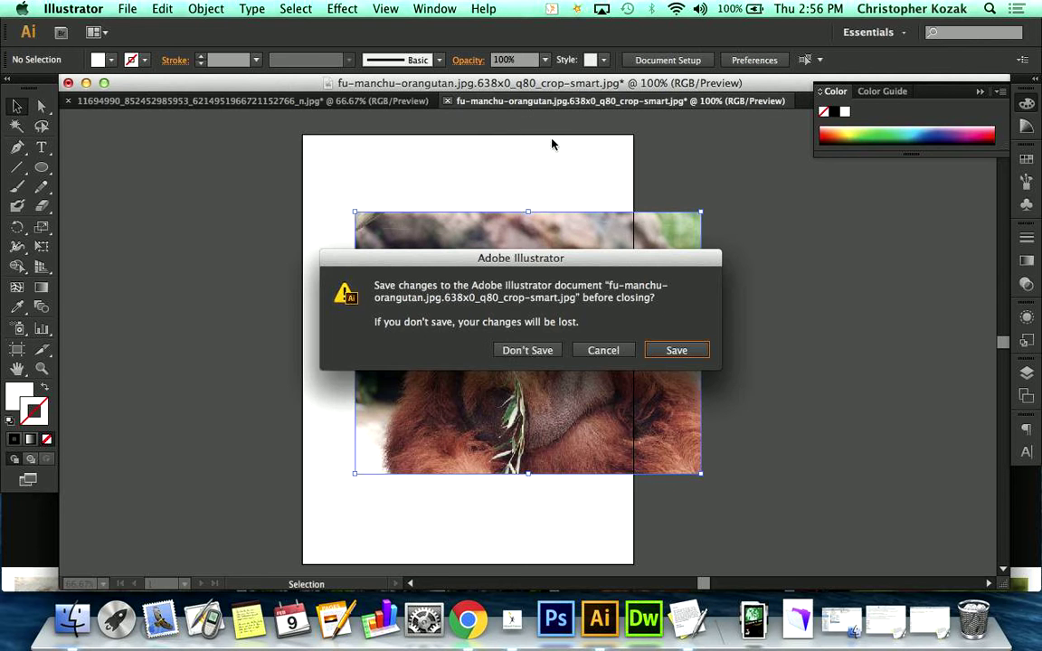
click(531, 352)
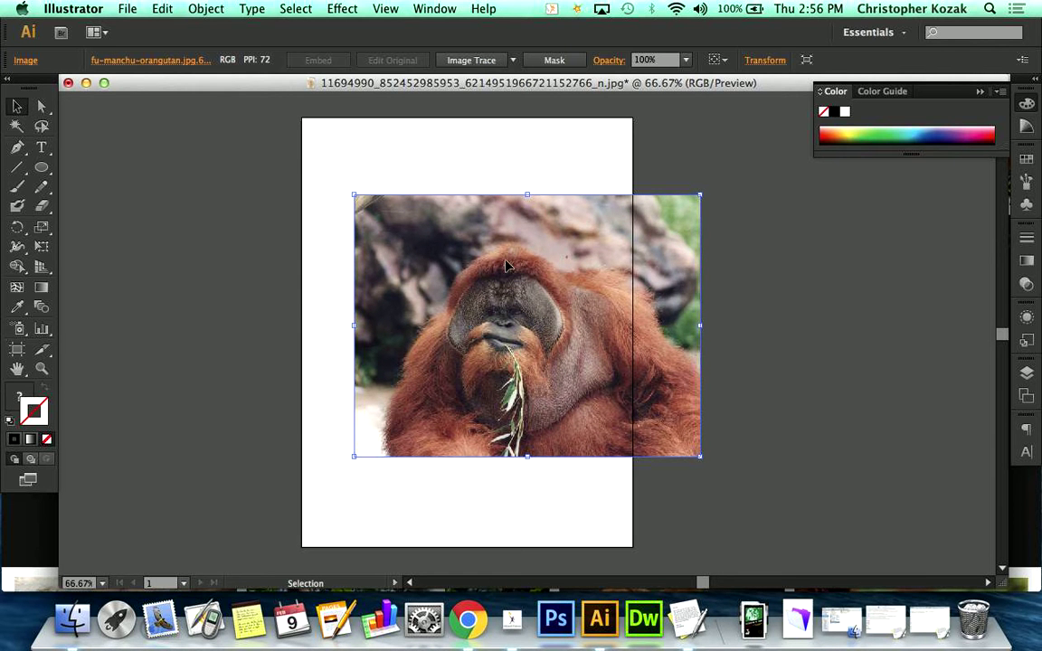
Step: Reposition the orangutan image so its right edge lines up with the artboard's right edge, and deselect it
drag(477, 248, 429, 231)
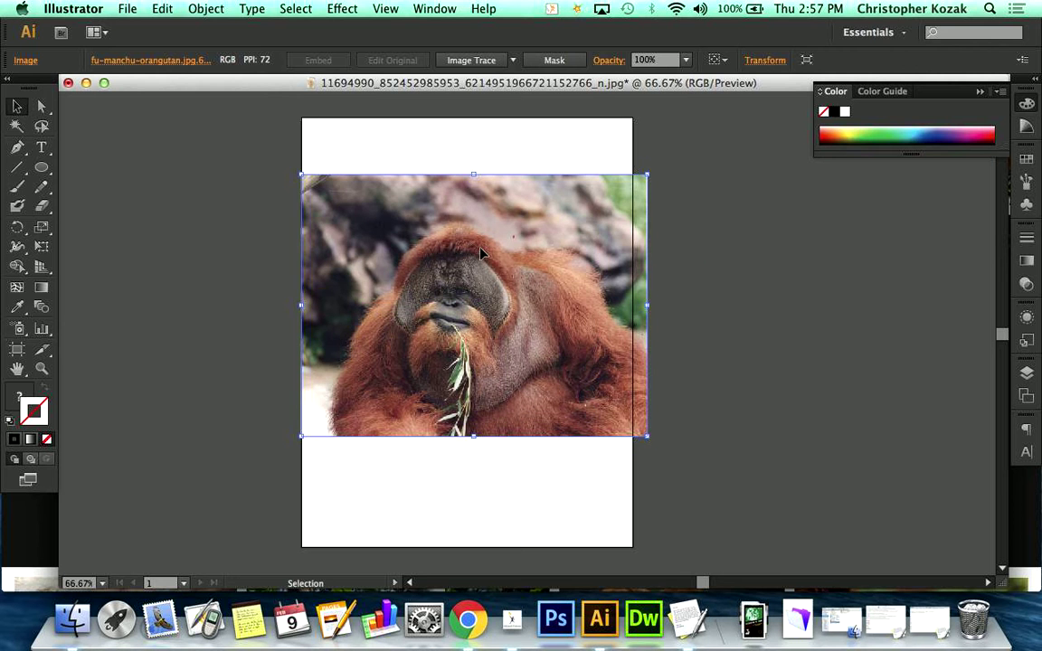
drag(555, 333, 543, 355)
click(651, 163)
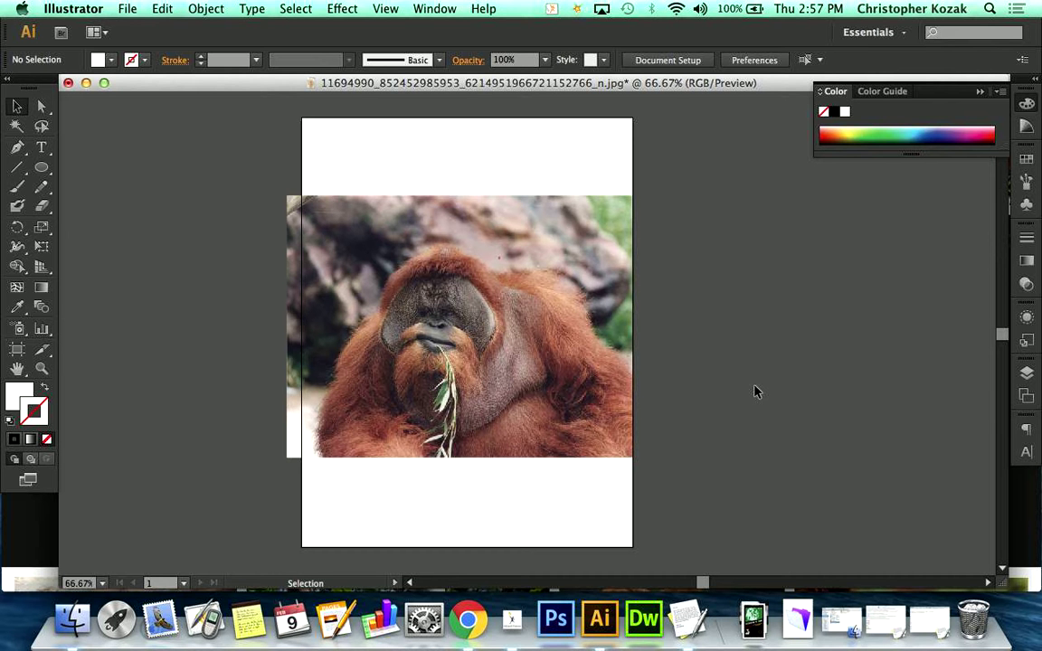
Step: Lock Layer 1, which holds the orangutan photo, and add a new layer above it
click(1029, 371)
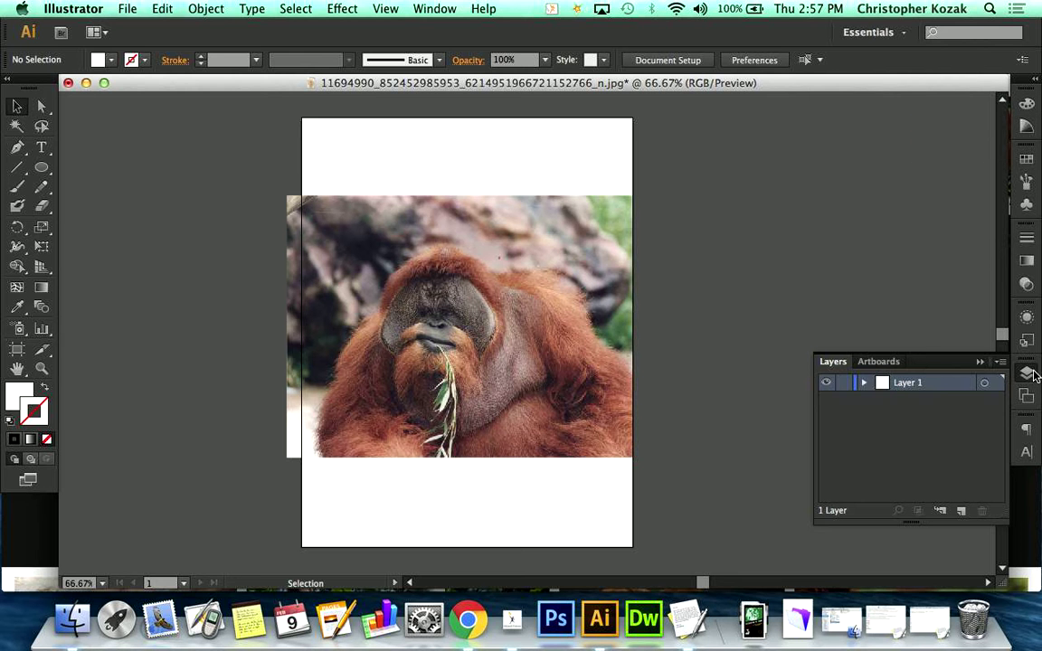
click(429, 8)
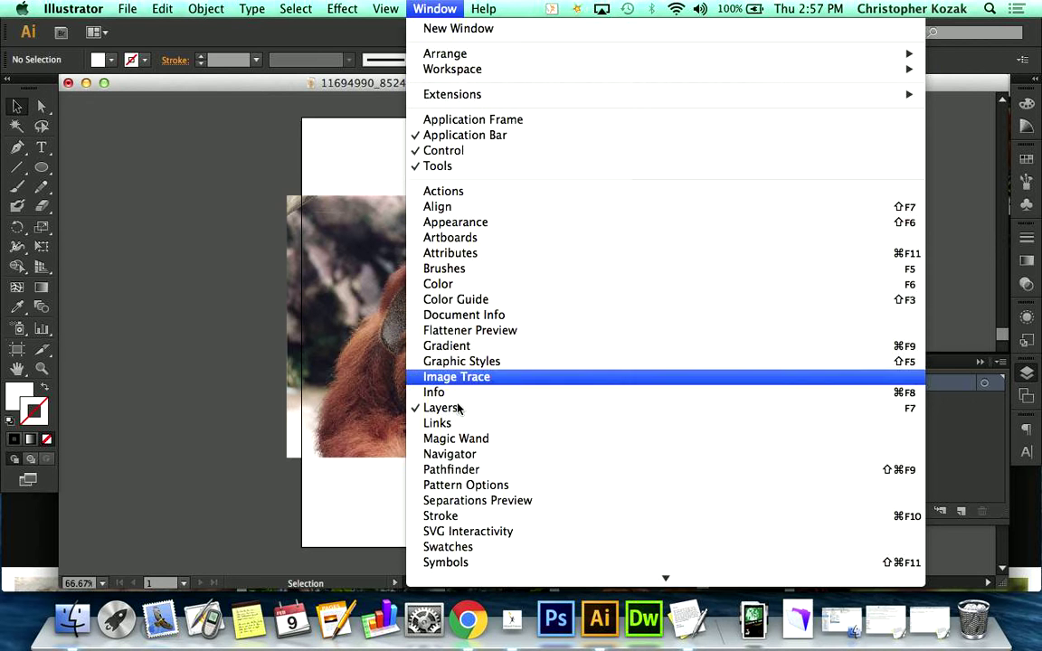
click(258, 327)
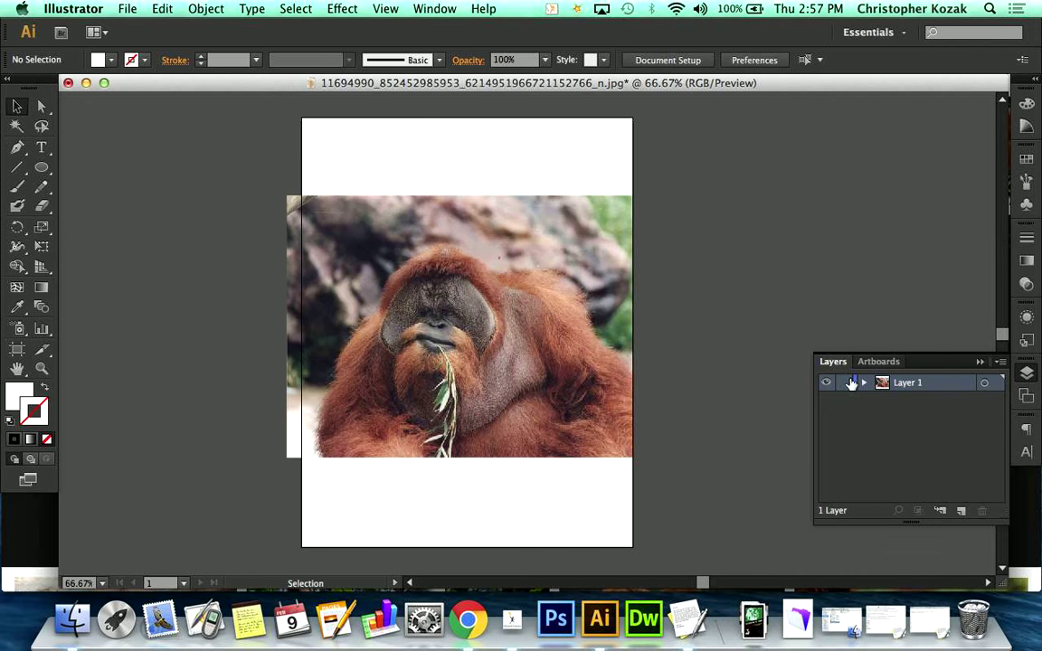
click(844, 384)
click(962, 512)
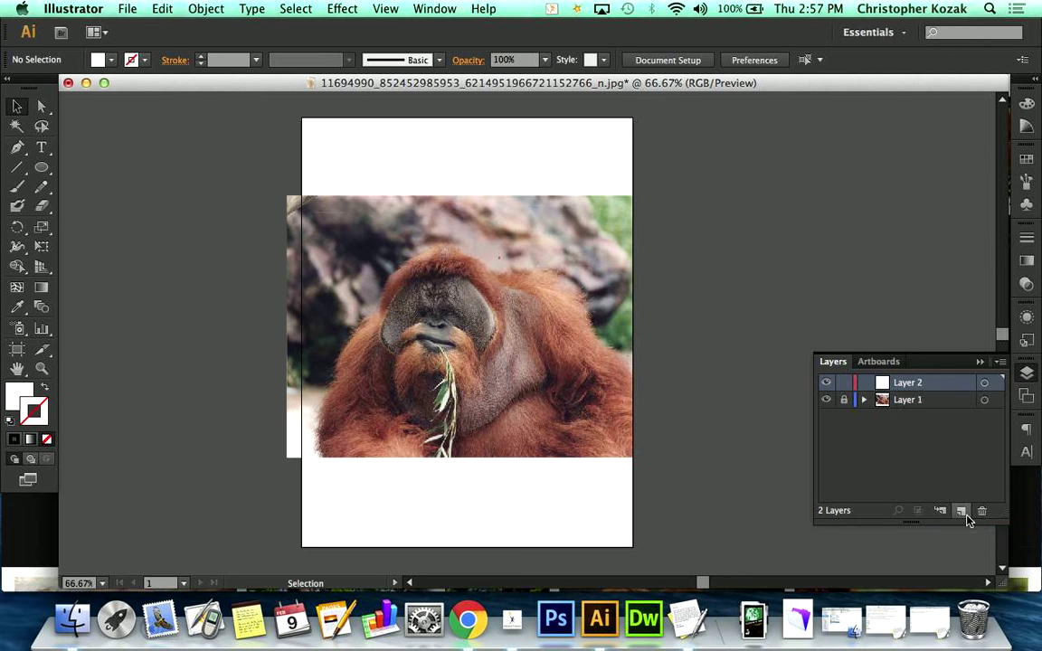
Step: Hide and show the locked photo layer twice to check what it contains
click(827, 403)
click(826, 403)
click(827, 404)
click(827, 403)
Step: Make the fill color active and sample a reddish-brown fur tone from the orangutan's shoulder with the Eyedropper
click(17, 147)
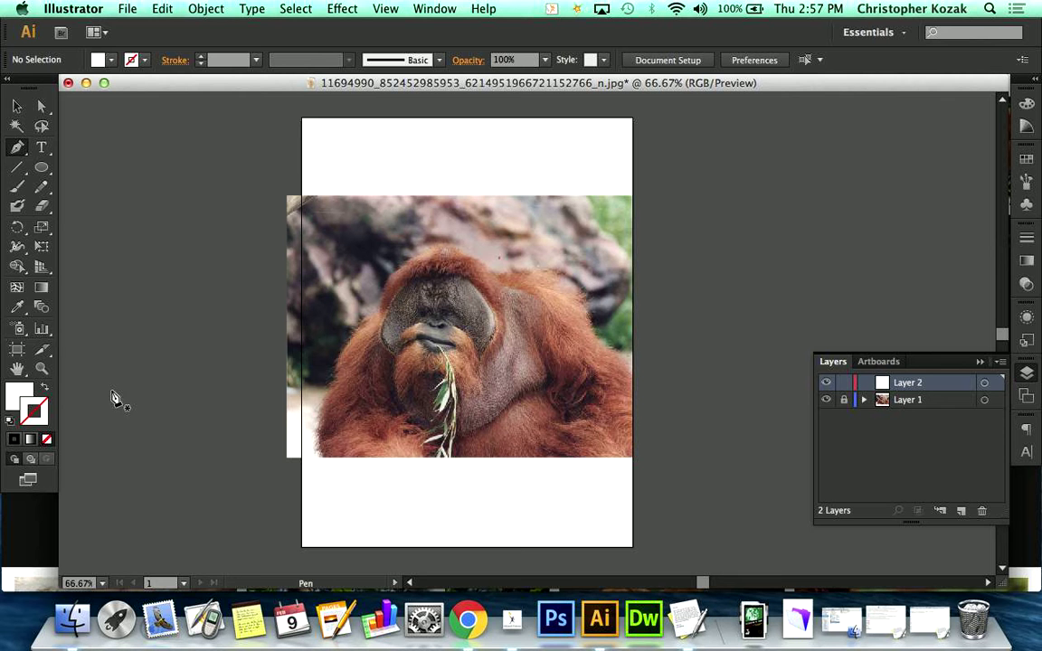
click(16, 308)
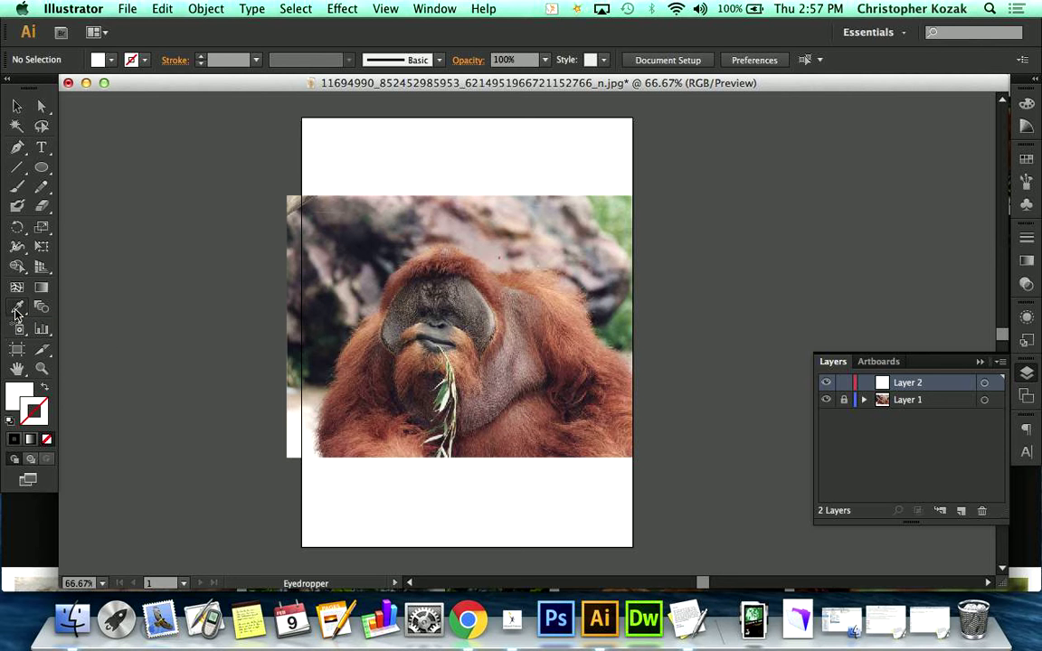
click(33, 398)
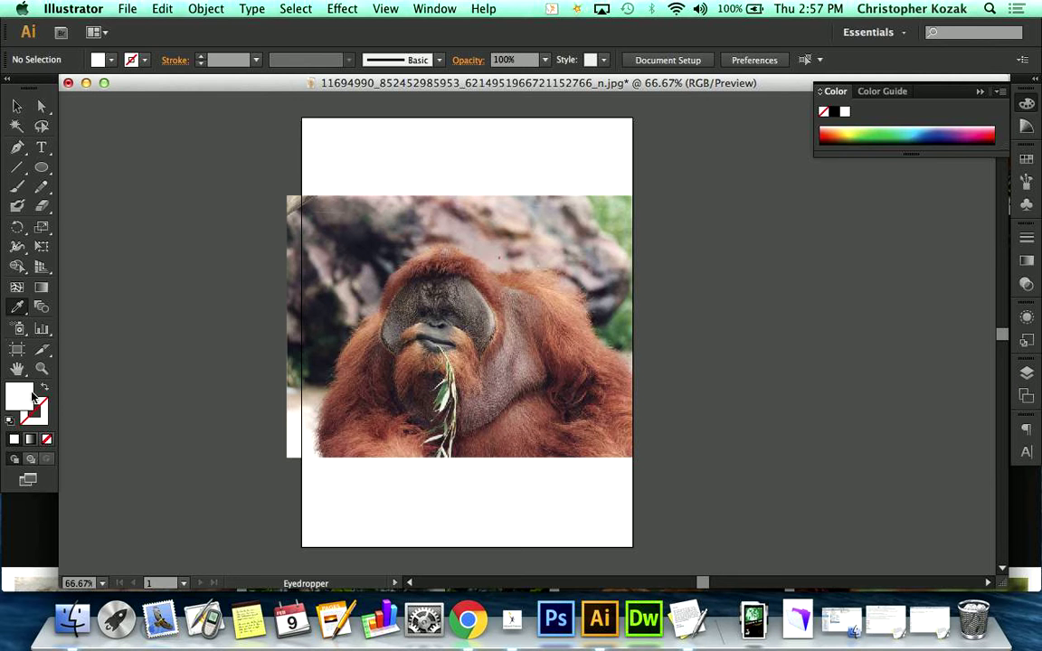
click(569, 301)
click(567, 307)
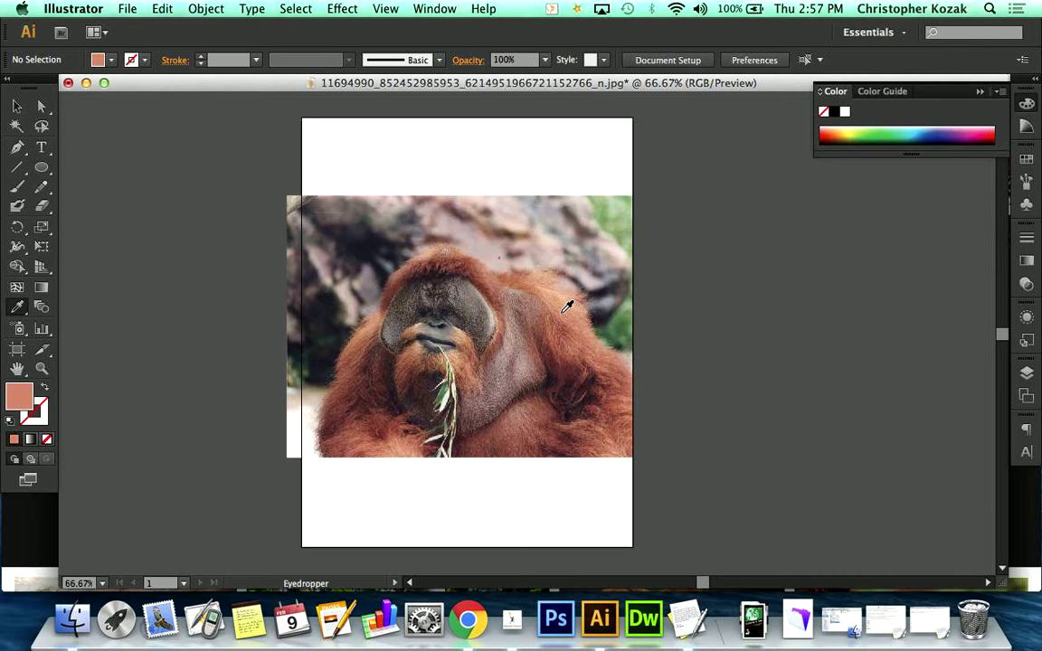
Step: Zoom in on the orangutan photo, trying 100% and 200% before settling on 150% magnification
click(17, 146)
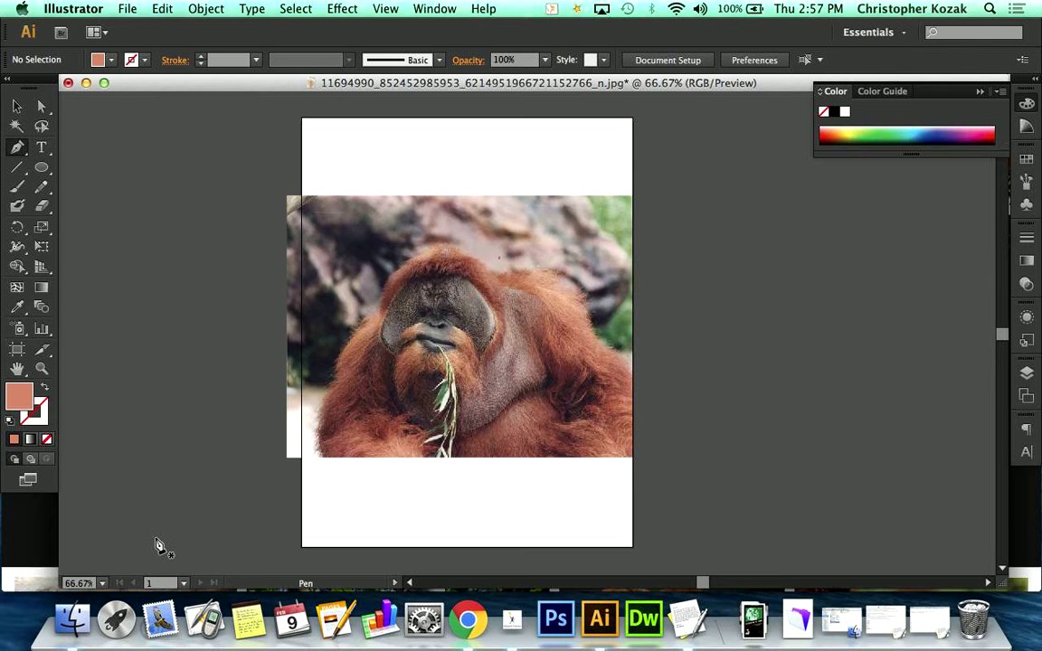
click(41, 368)
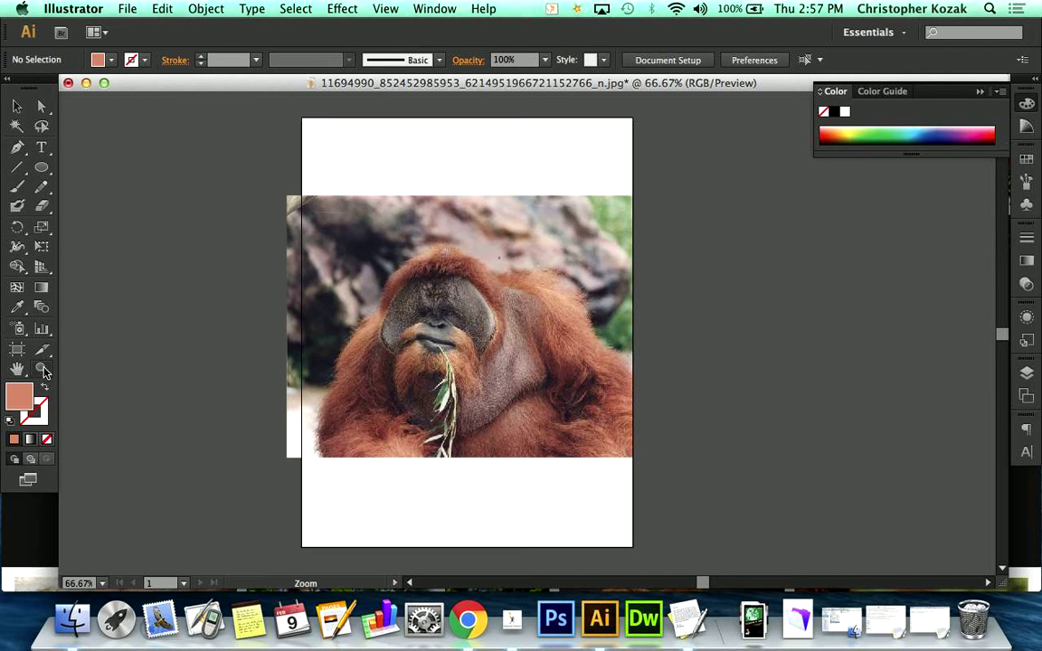
drag(288, 184, 602, 469)
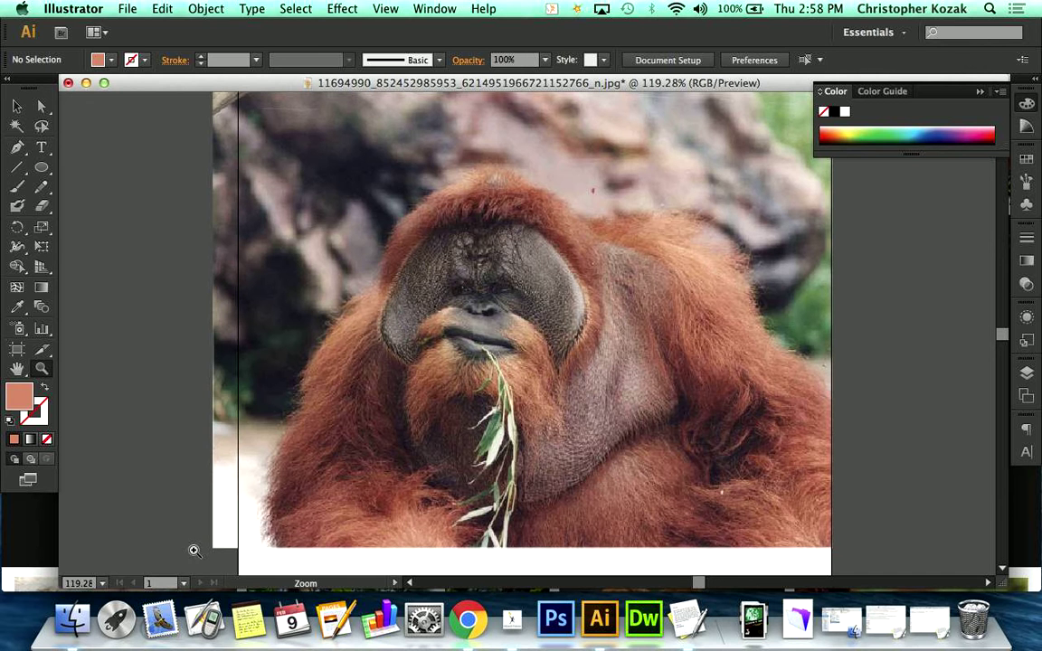
click(103, 584)
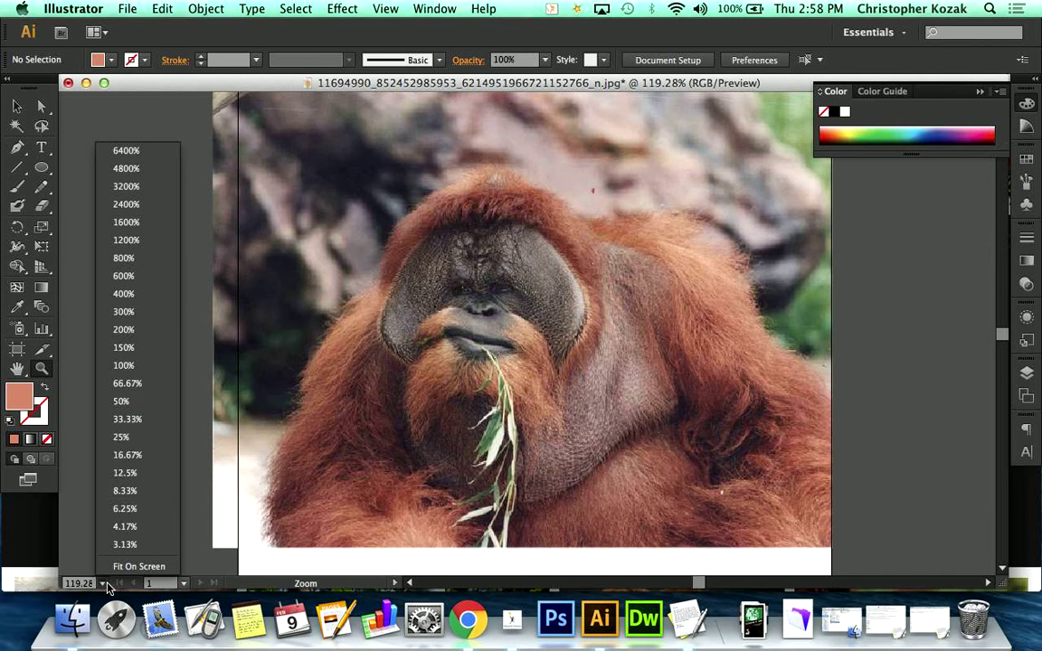
click(124, 367)
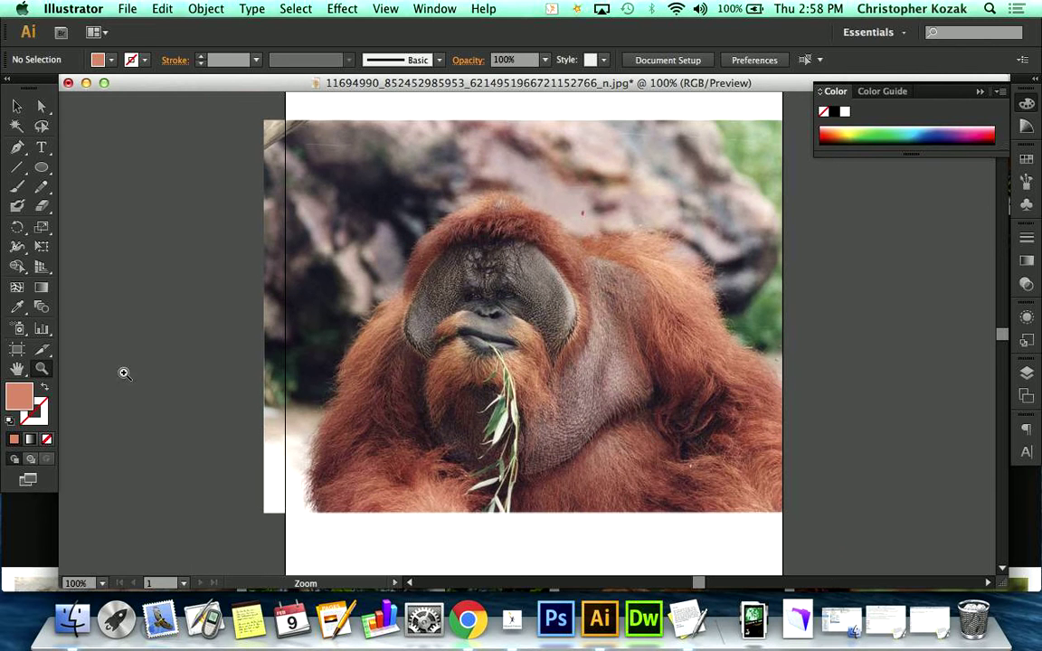
click(104, 586)
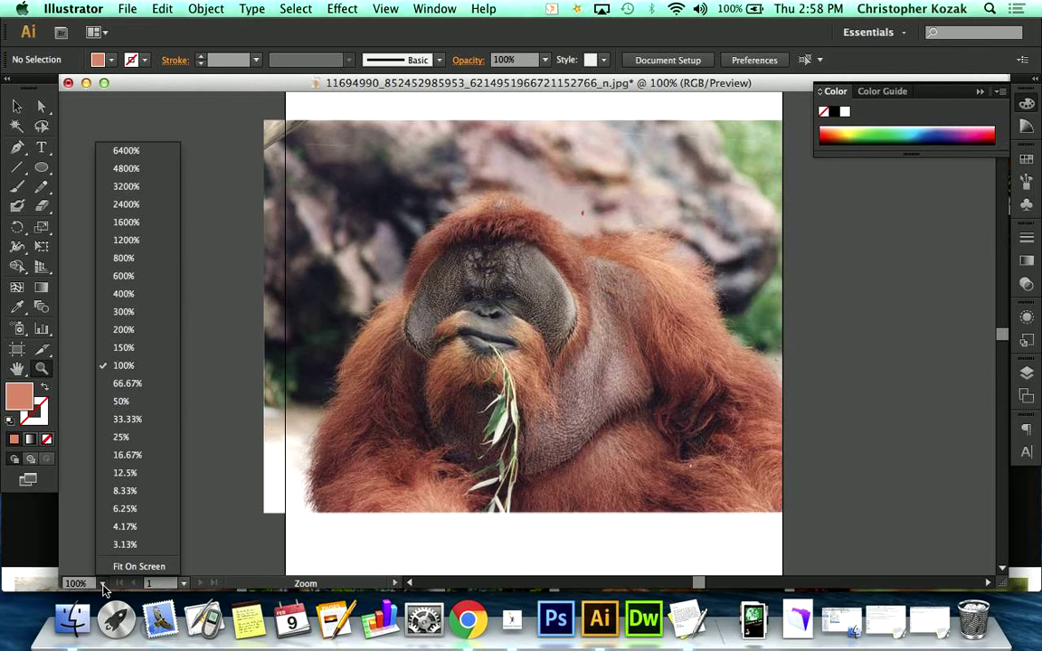
click(124, 330)
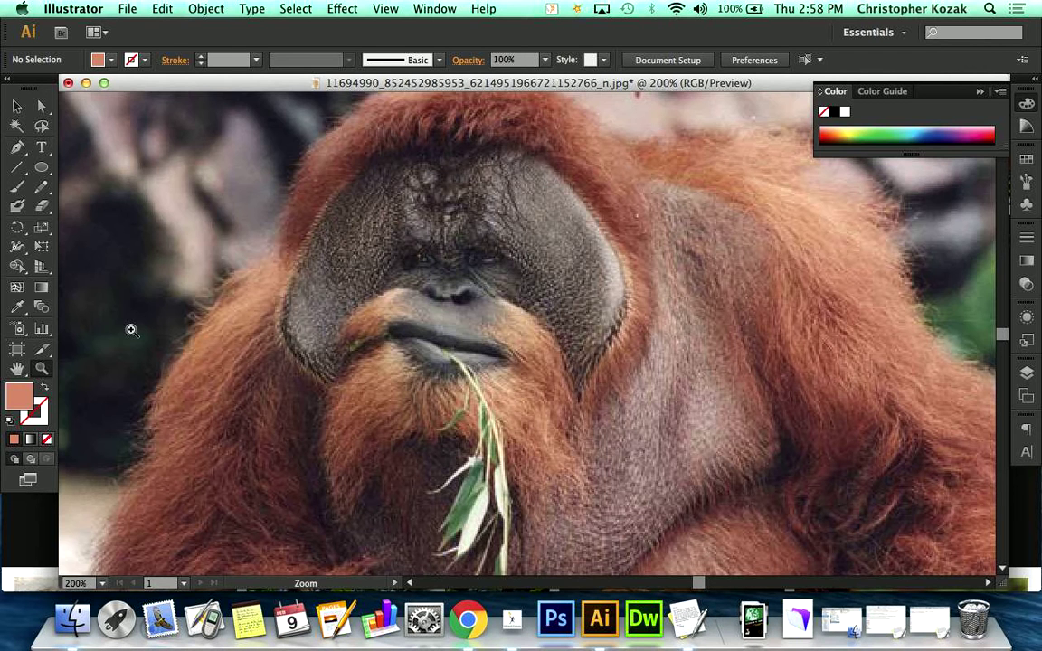
click(104, 586)
click(124, 348)
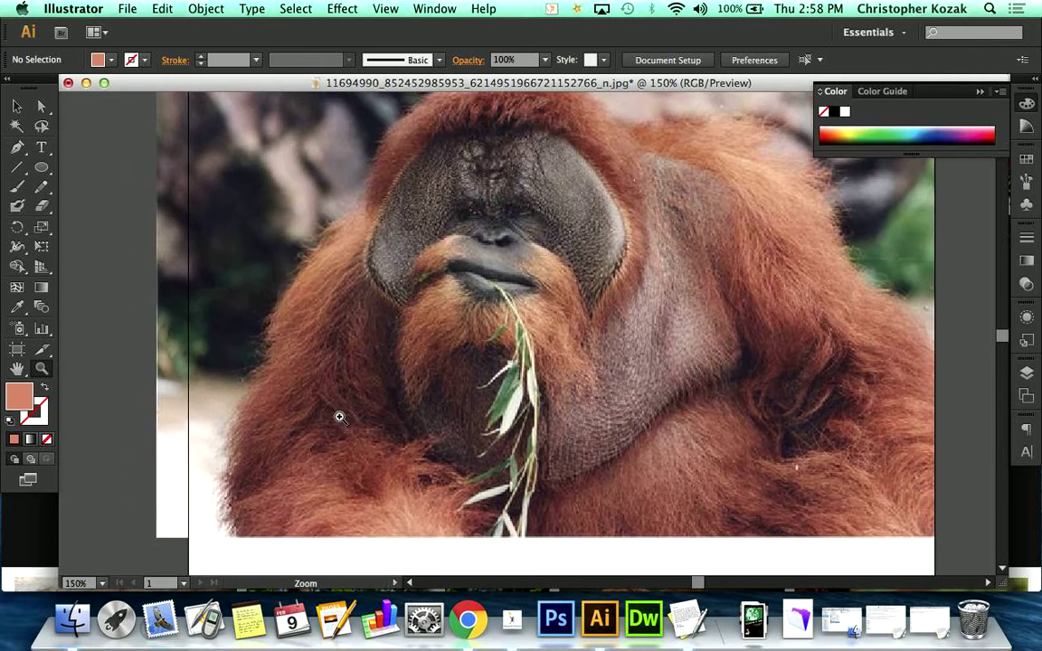
scroll(339, 416, up, 2)
scroll(339, 416, right, 2)
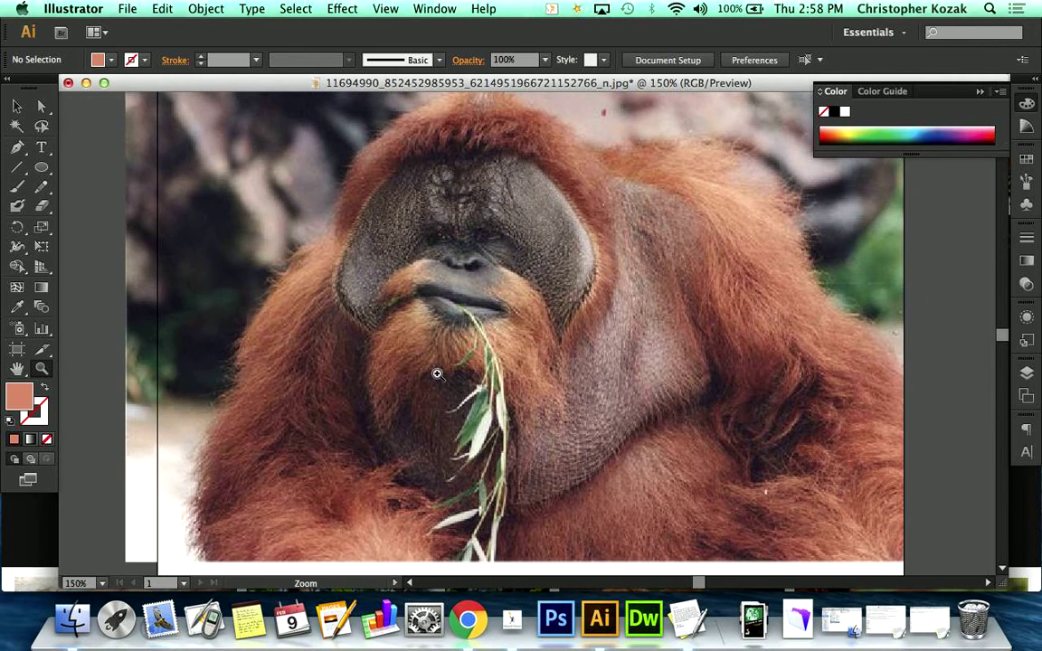
Step: With the Pen tool, trace the orangutan's left-hand outline in short straight segments from the photo's bottom edge up to where the shoulder meets the head
click(16, 147)
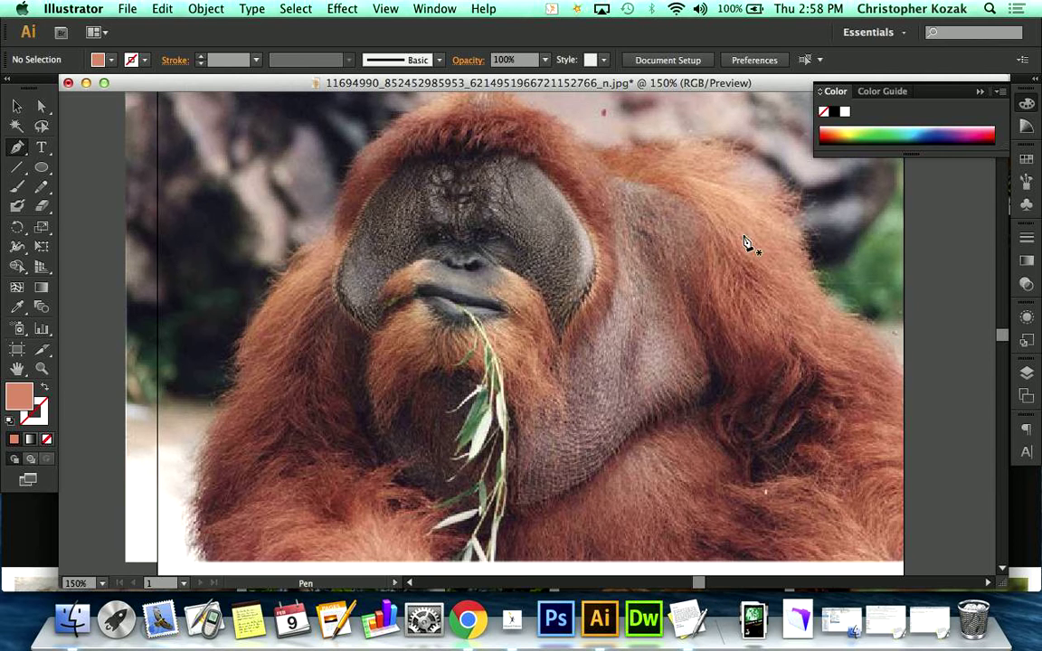
click(204, 561)
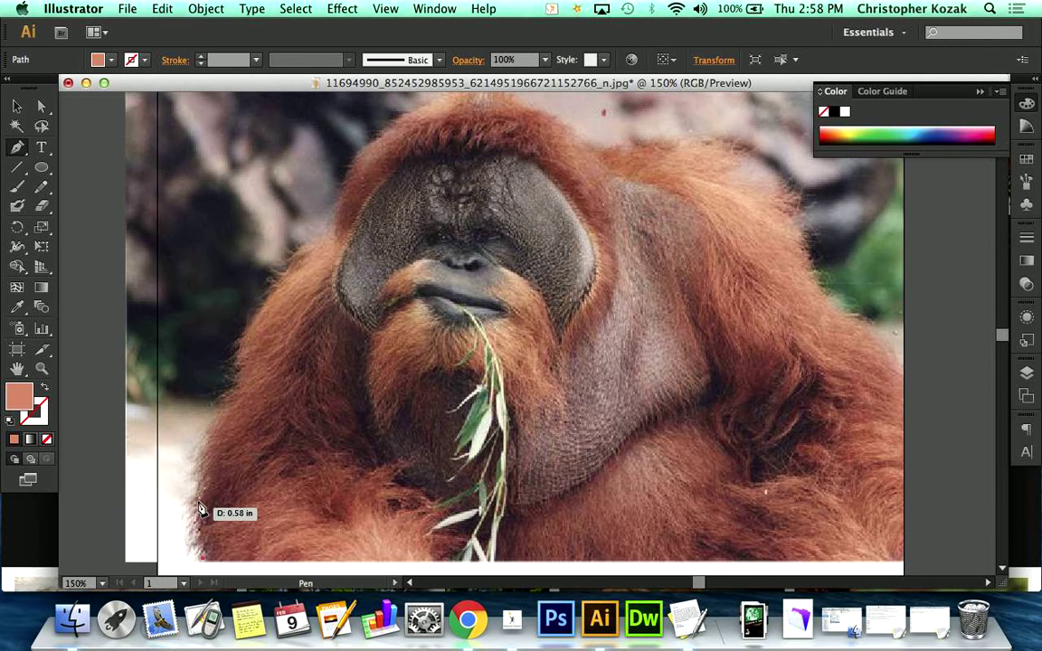
click(195, 479)
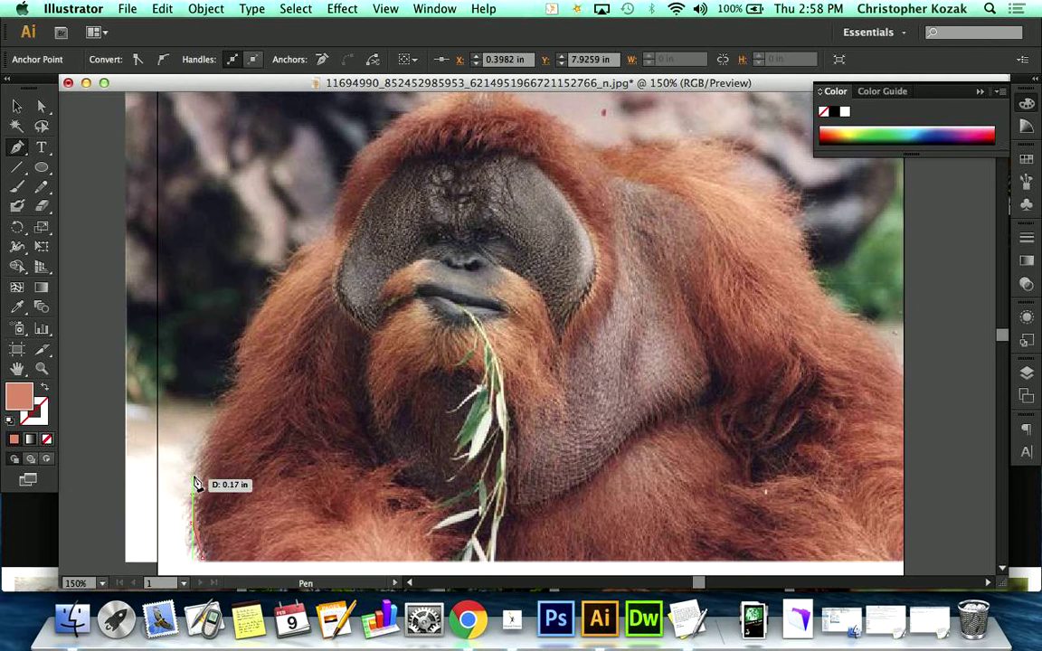
click(197, 459)
click(211, 431)
click(220, 417)
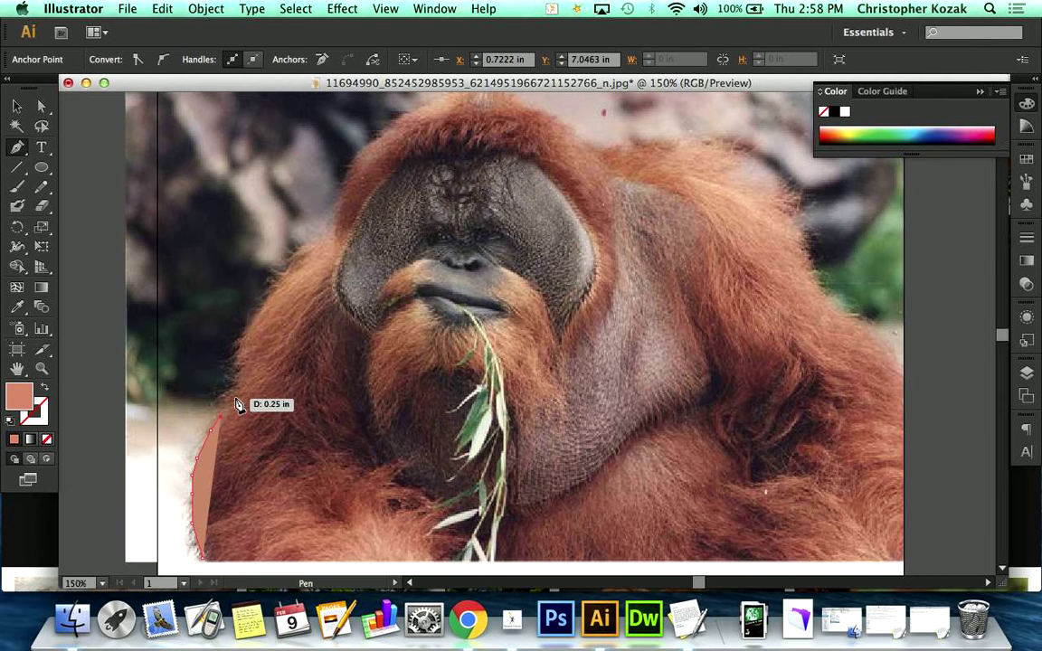
click(237, 393)
click(237, 381)
click(237, 368)
click(237, 355)
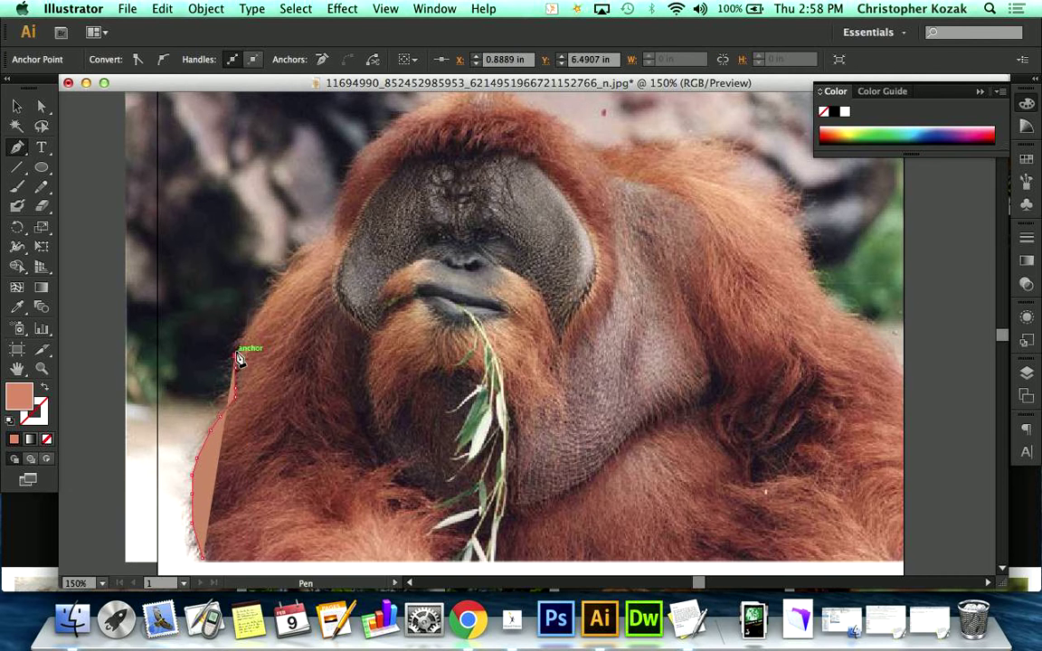
click(236, 342)
click(246, 326)
click(258, 307)
click(281, 281)
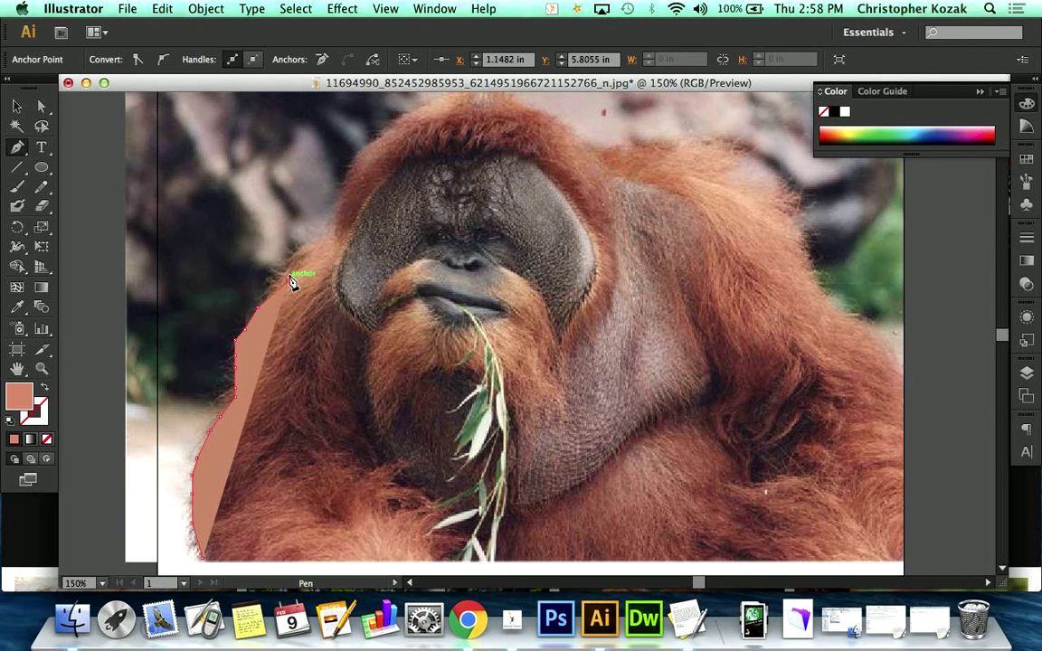
click(303, 253)
click(330, 244)
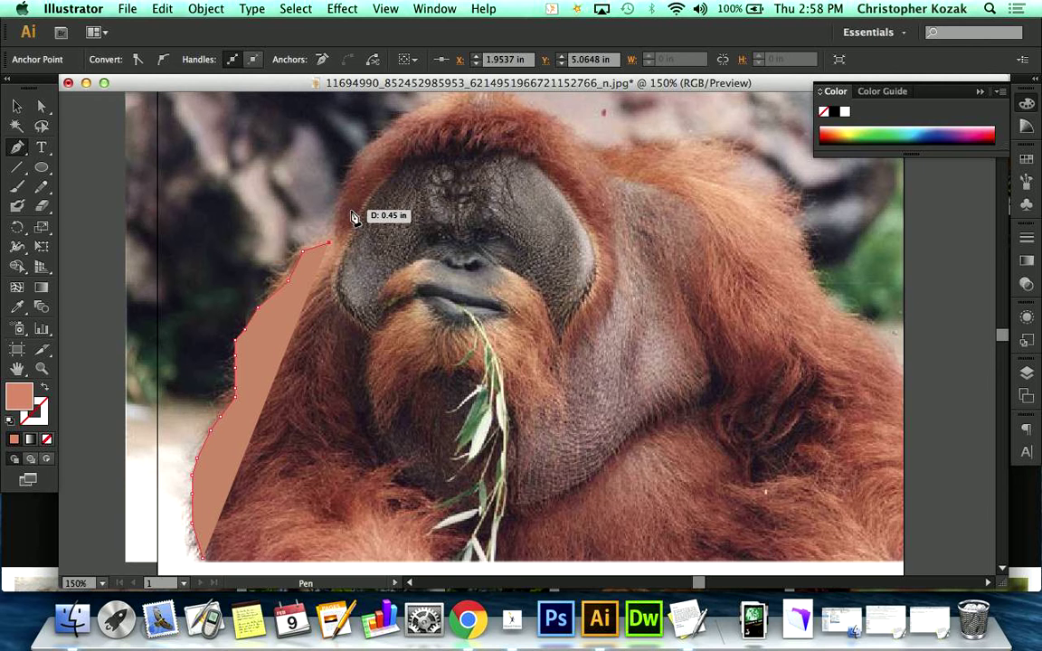
Step: Try to continue the outline up the side of the head with curved Pen segments shaped by their handles, and undo them
scroll(378, 204, up, 3)
scroll(377, 204, right, 3)
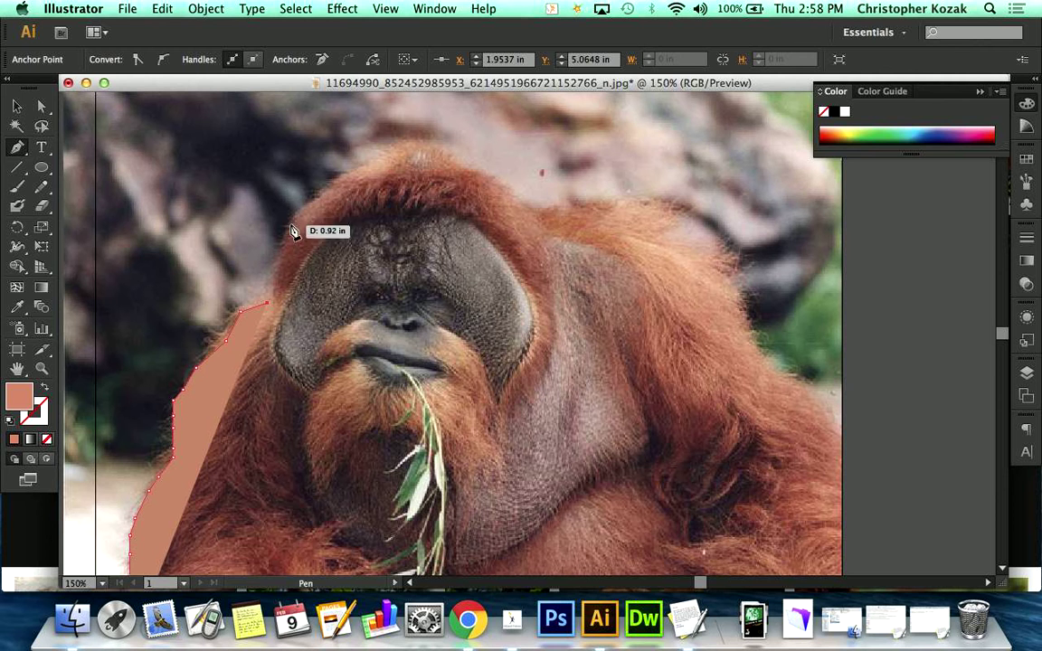
drag(319, 199, 280, 246)
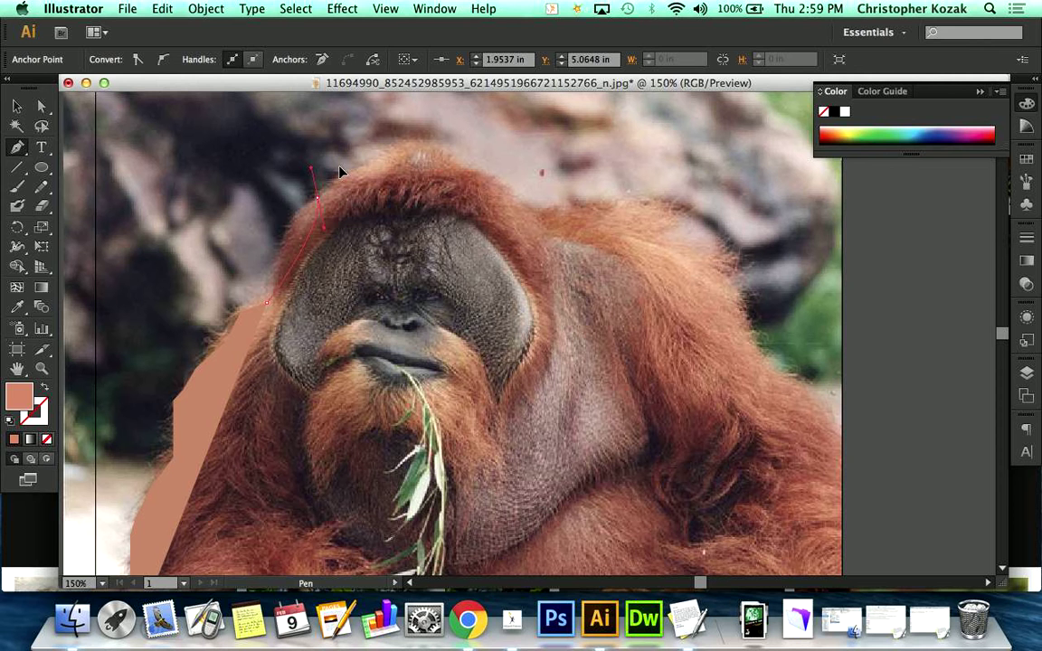
drag(366, 181, 325, 186)
drag(358, 163, 337, 194)
drag(355, 256, 360, 258)
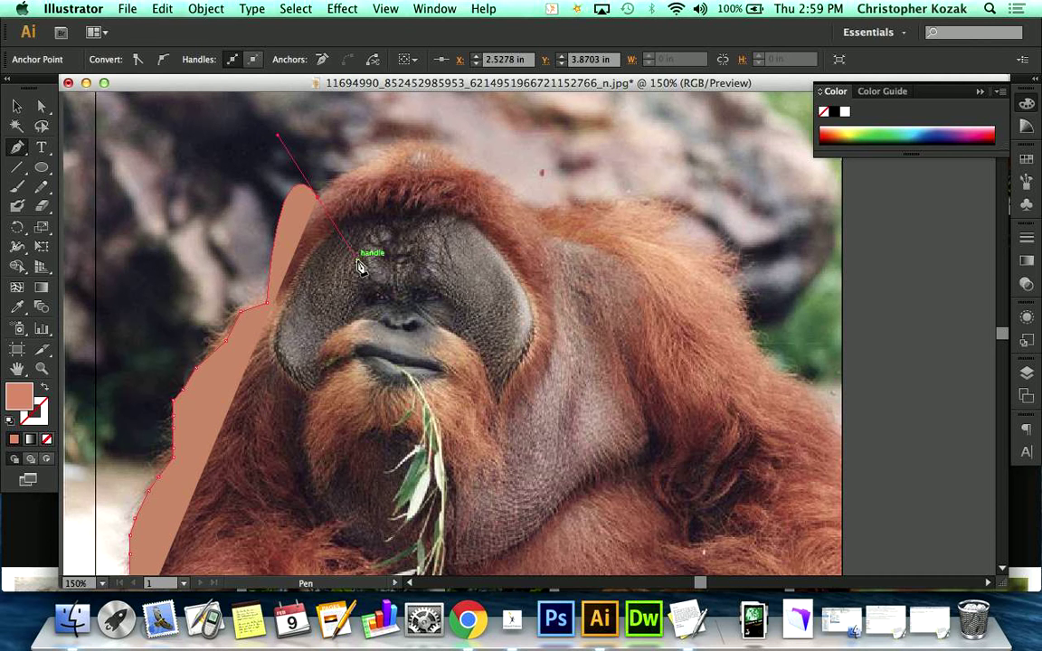
click(418, 145)
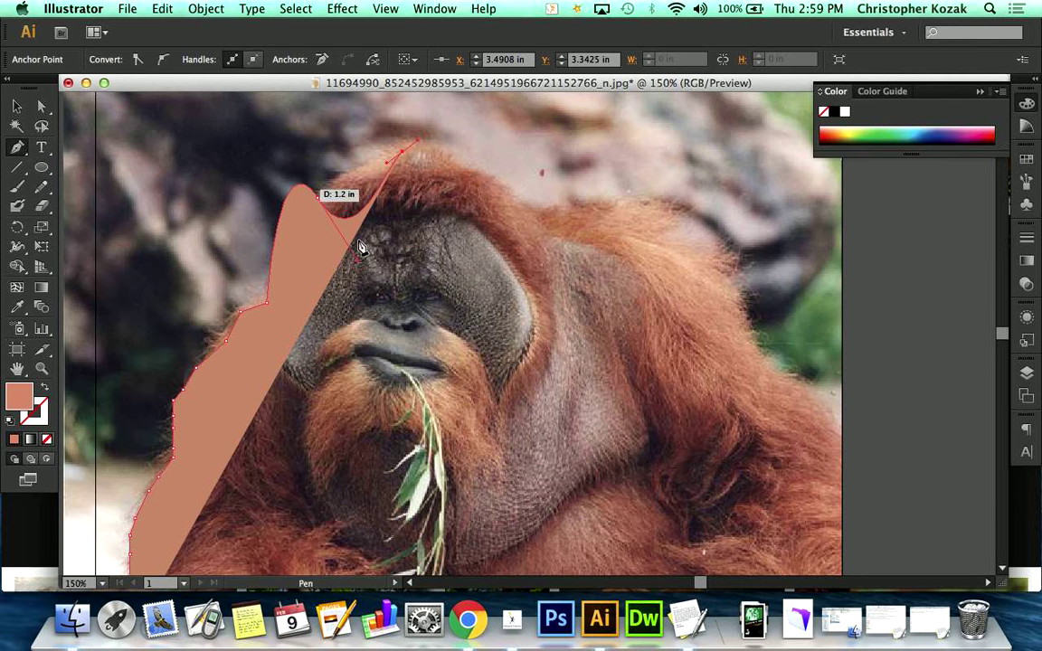
key(super+z)
key(super+z)
key(super+z)
key(super+z)
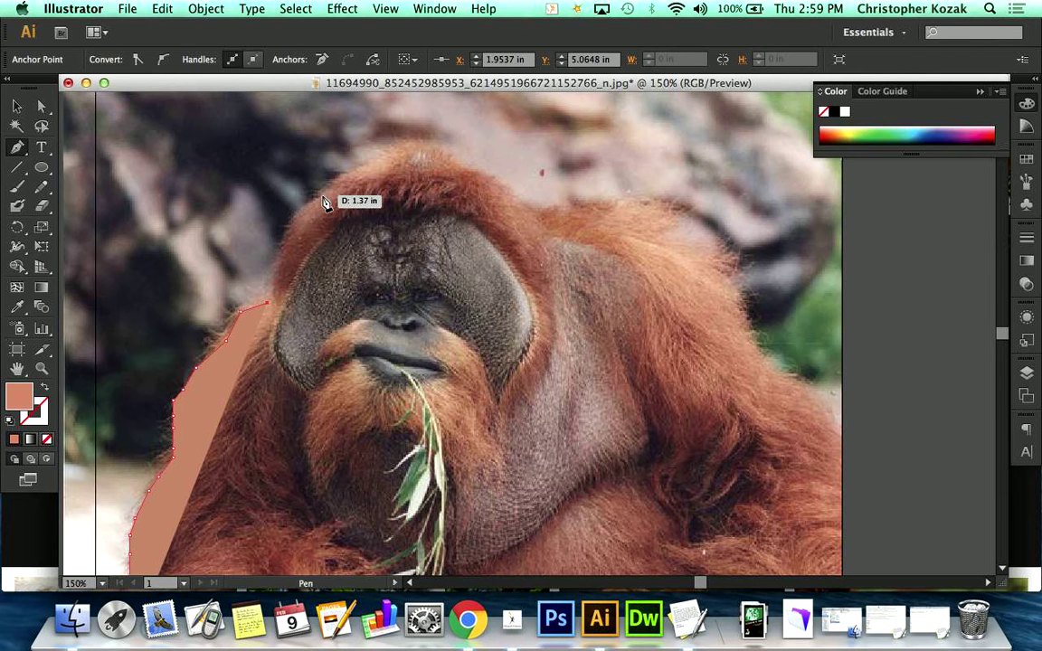
Step: Trace curved segments from the shoulder around the side and top of the head and onto the upper back
drag(297, 212, 306, 206)
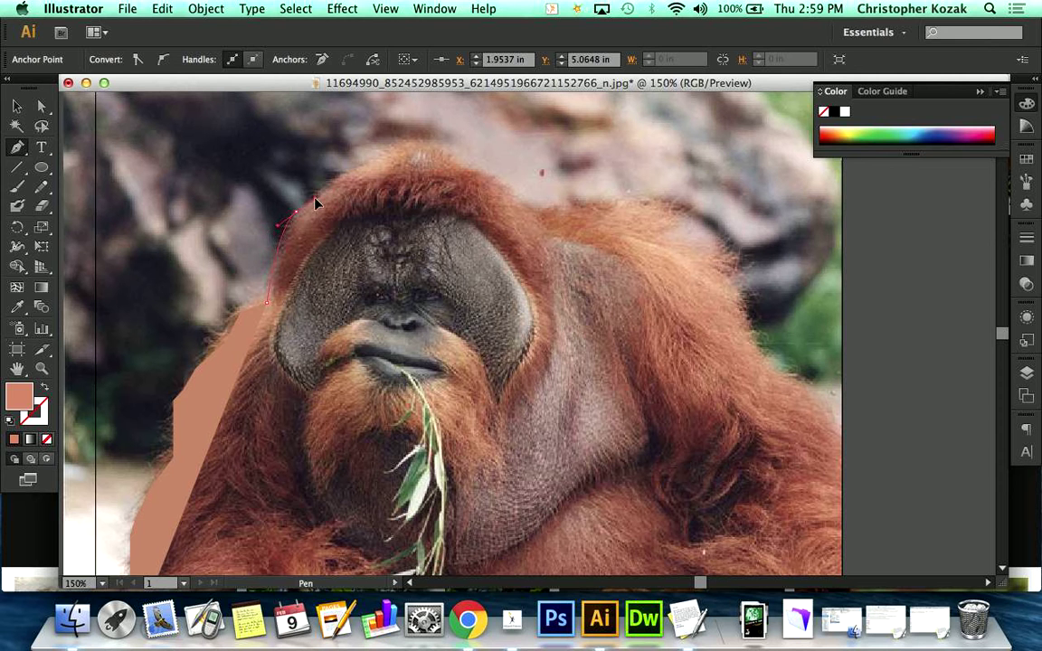
drag(311, 197, 431, 144)
drag(460, 164, 678, 217)
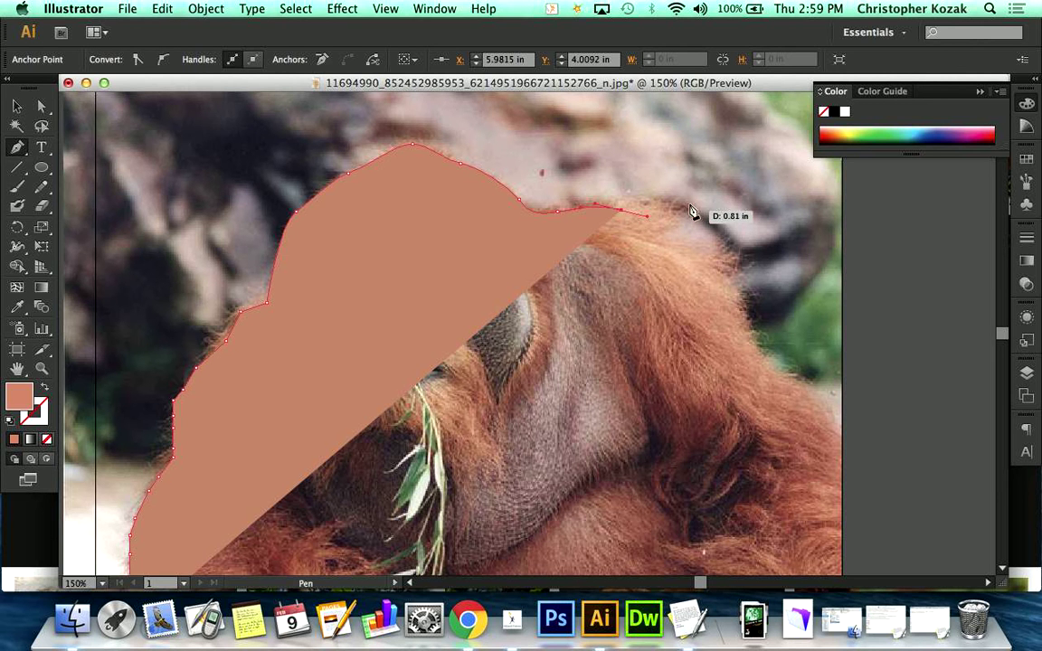
Step: Try to extend the outline along the upper back with a short curved segment, and undo it
drag(663, 212, 664, 211)
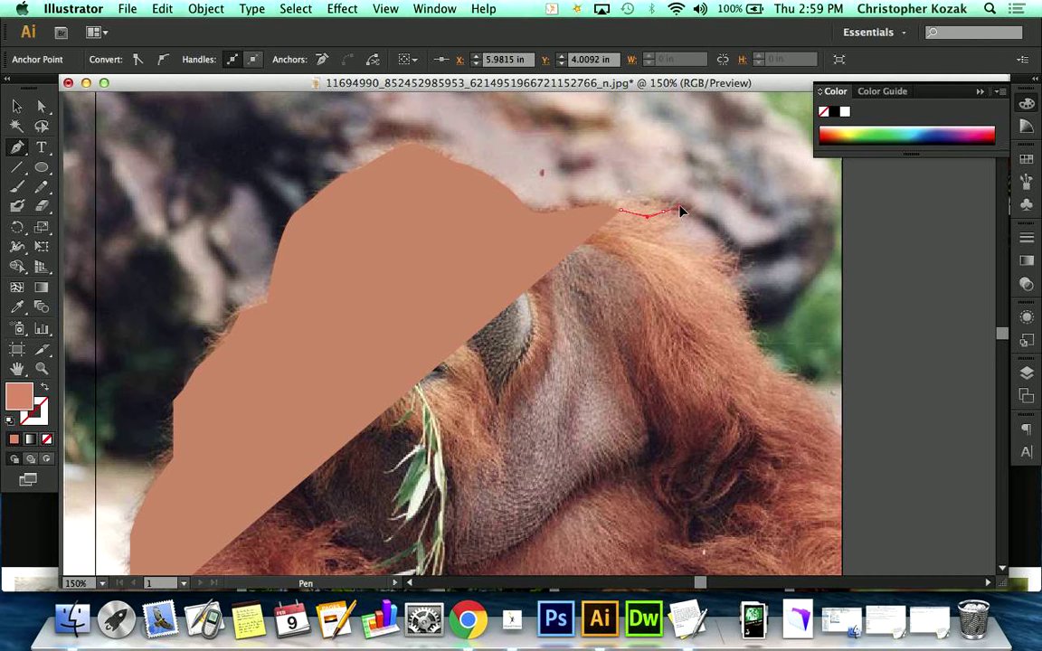
click(678, 209)
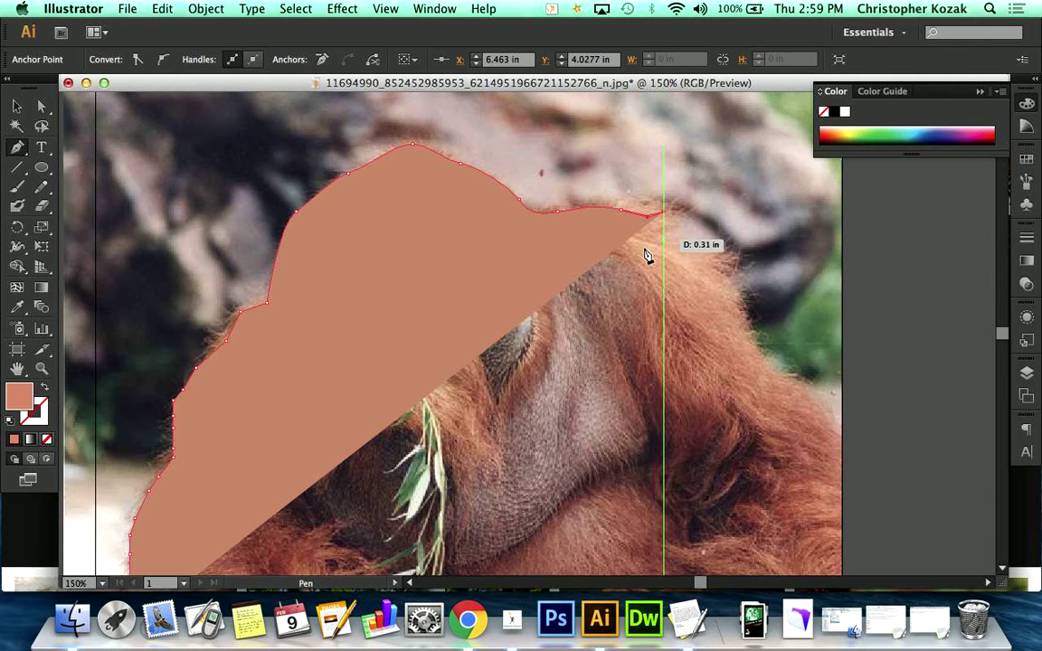
key(super+z)
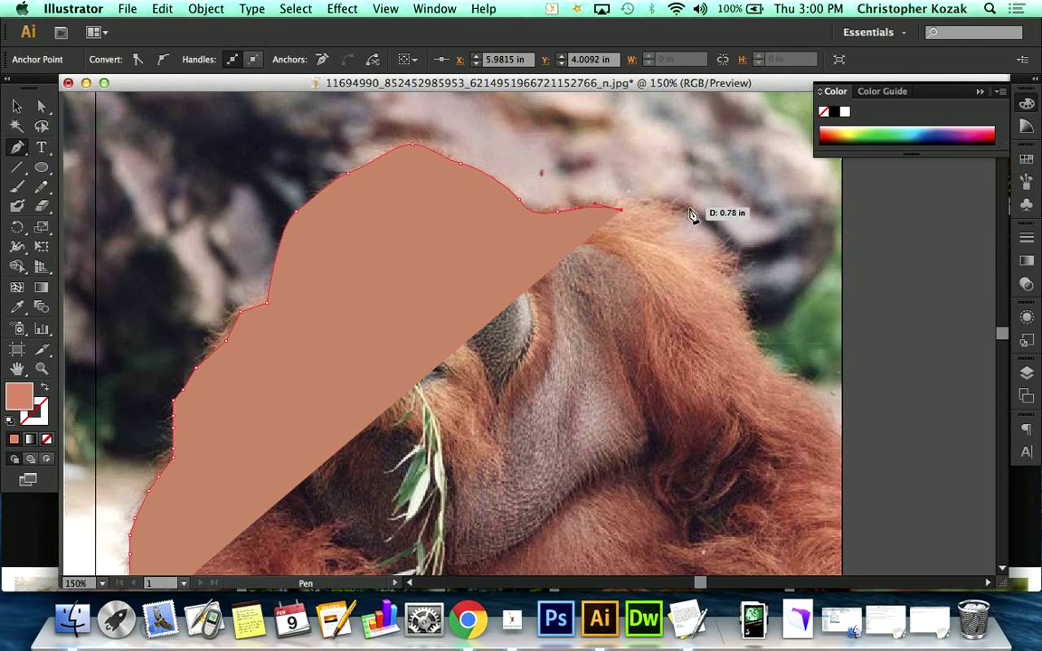
Step: Continue the outline with curved segments around the fur tuft on the upper back and down the outer arm to the artboard's right edge
drag(690, 208, 734, 188)
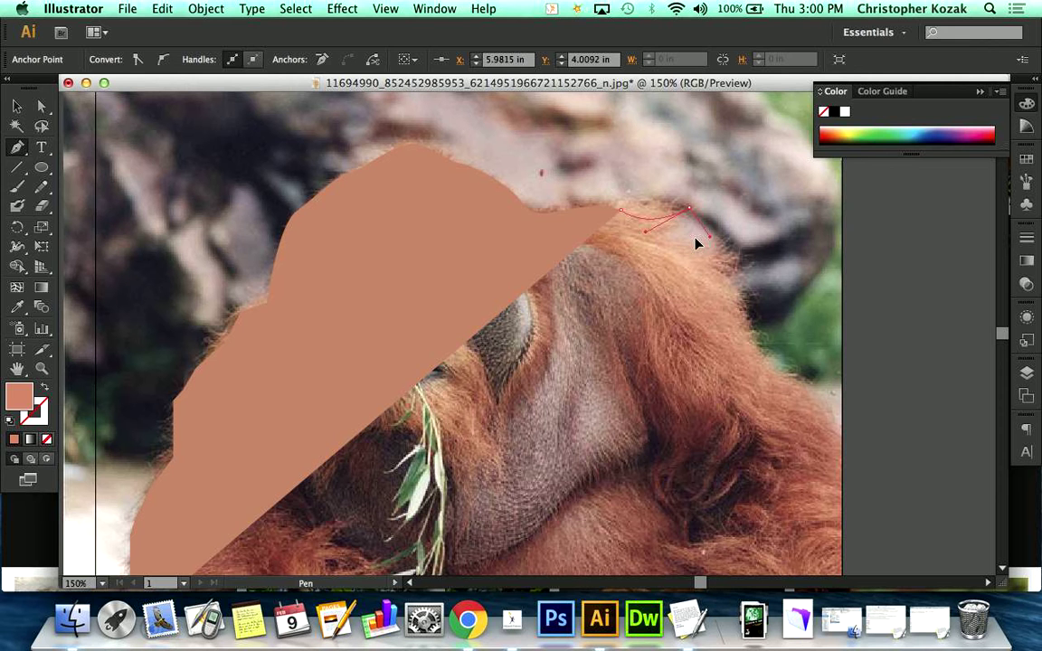
drag(679, 223, 657, 248)
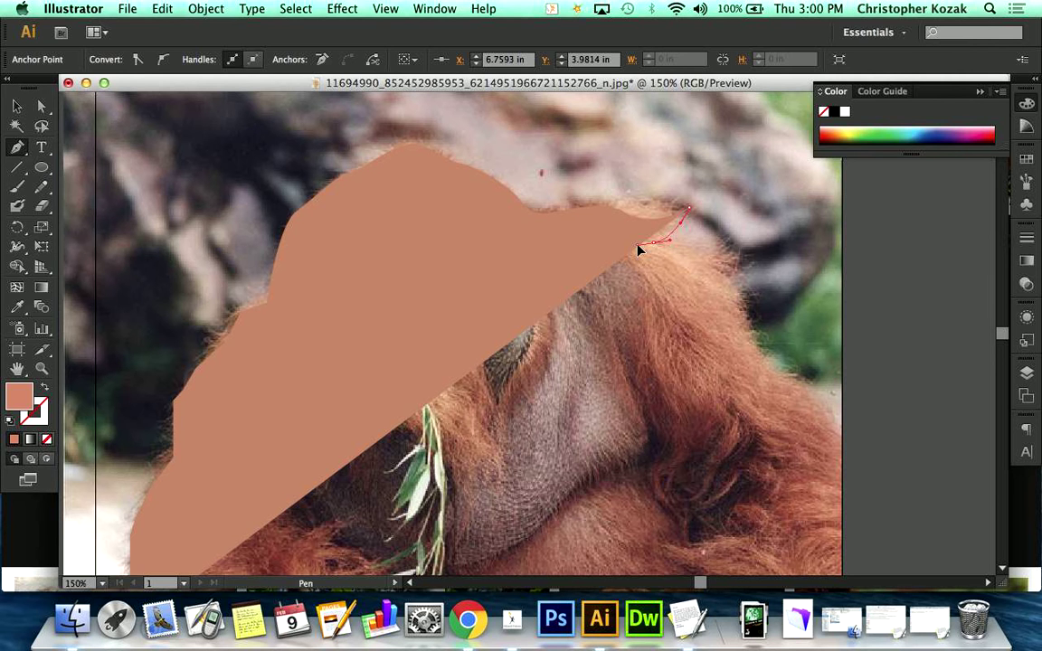
drag(689, 249, 815, 391)
drag(838, 444, 841, 455)
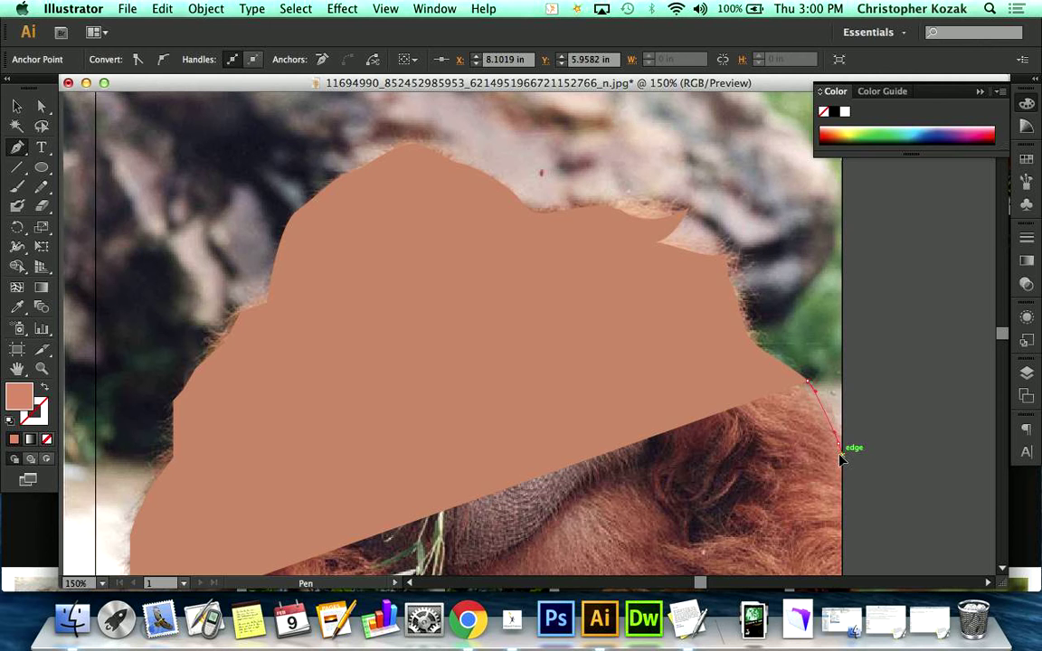
Step: Close the body shape around the photo's lower right corner and along its bottom edge back to the starting anchor, and deselect it
scroll(852, 458, down, 5)
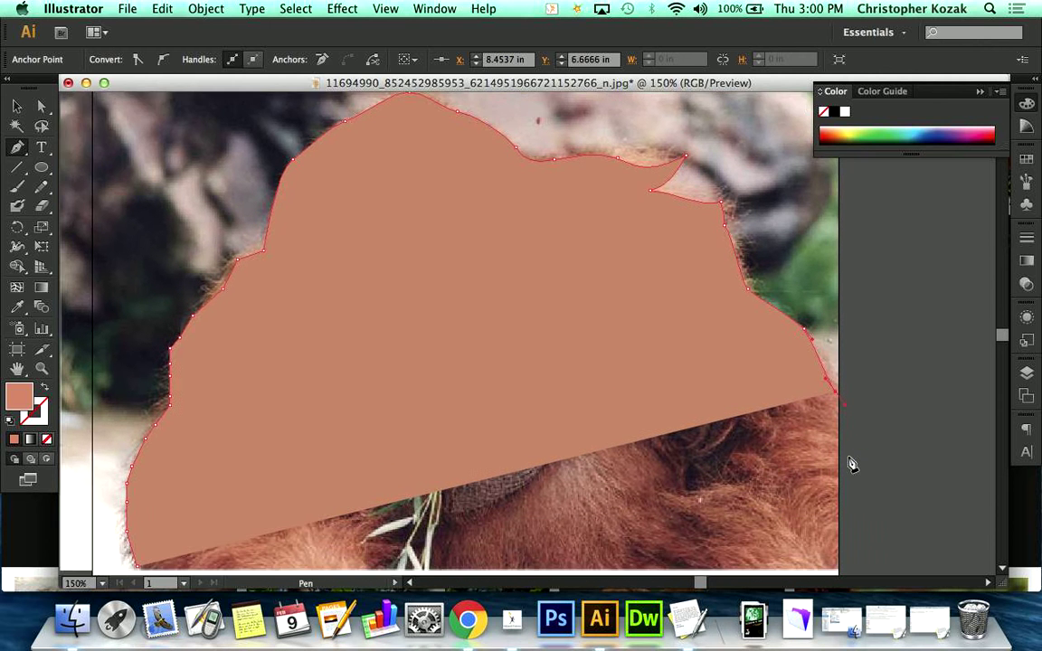
click(859, 482)
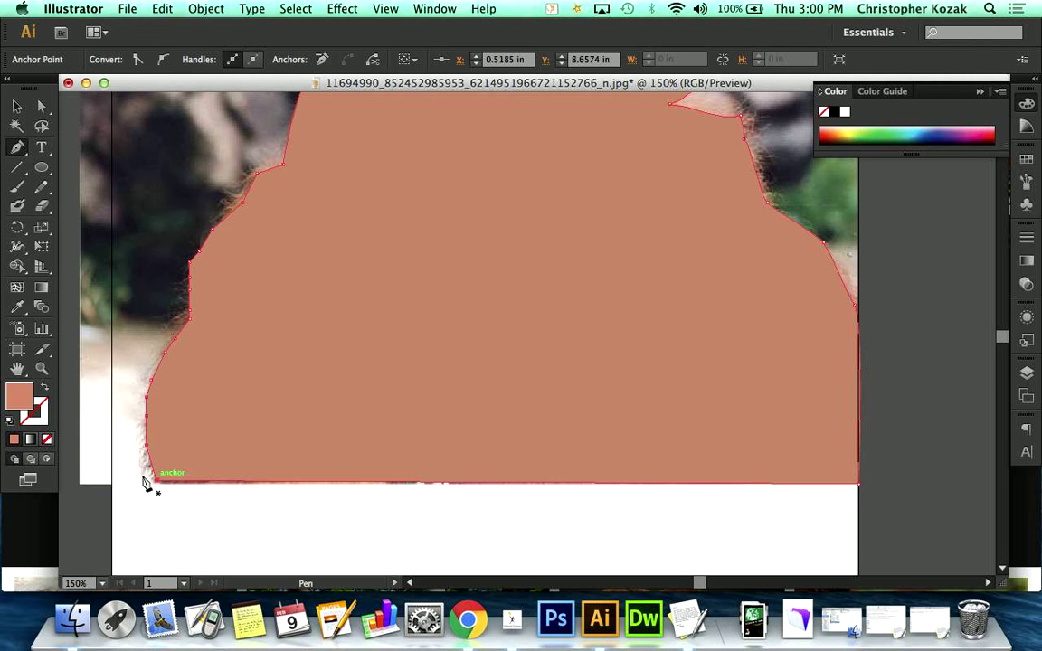
click(147, 482)
click(15, 108)
click(115, 168)
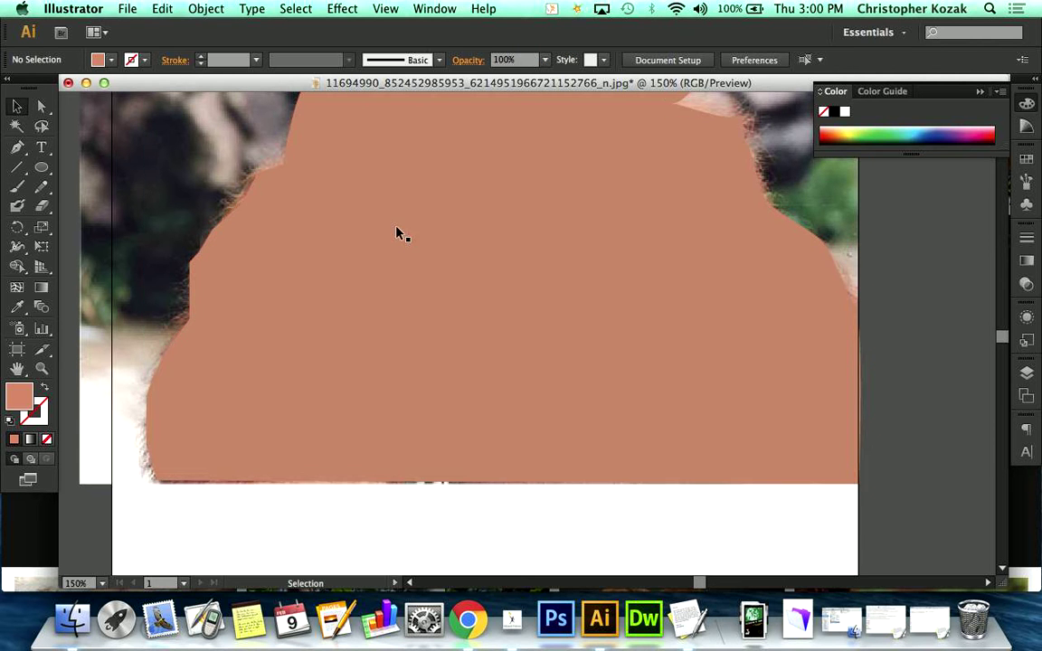
Step: Lock and hide Layer 2, which holds the body shape, and add a new layer above it
scroll(530, 223, up, 5)
scroll(530, 224, down, 3)
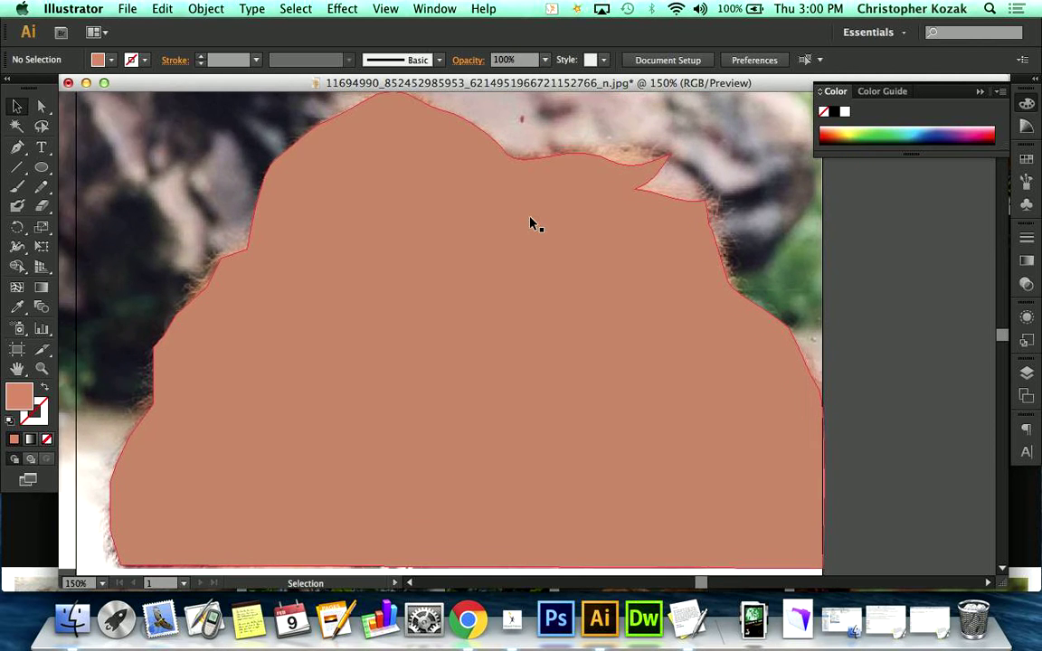
click(1027, 375)
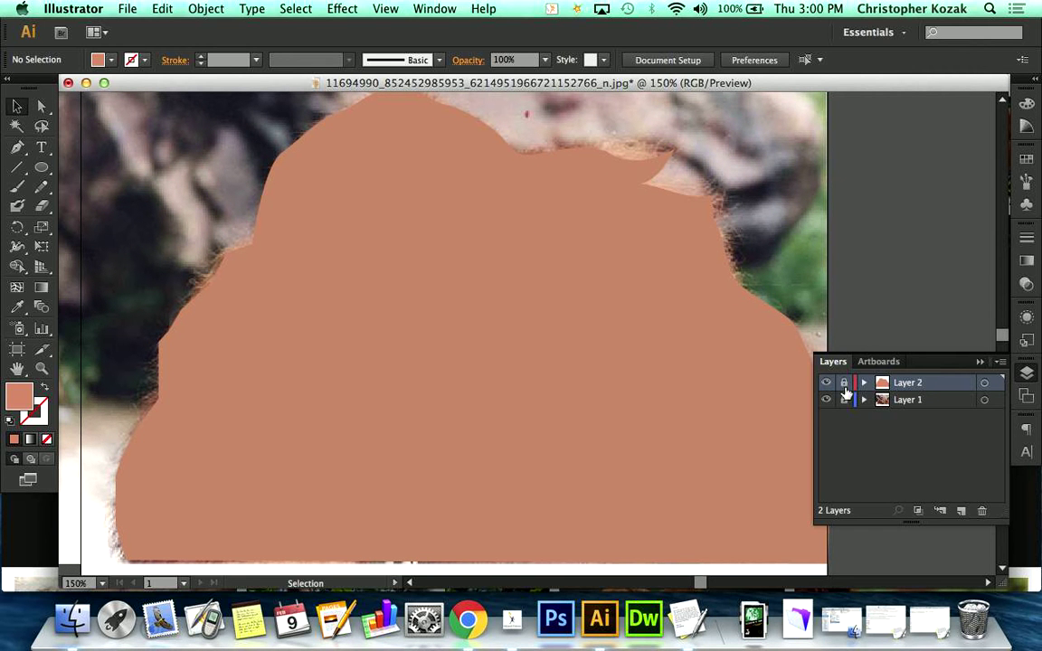
click(962, 512)
click(826, 400)
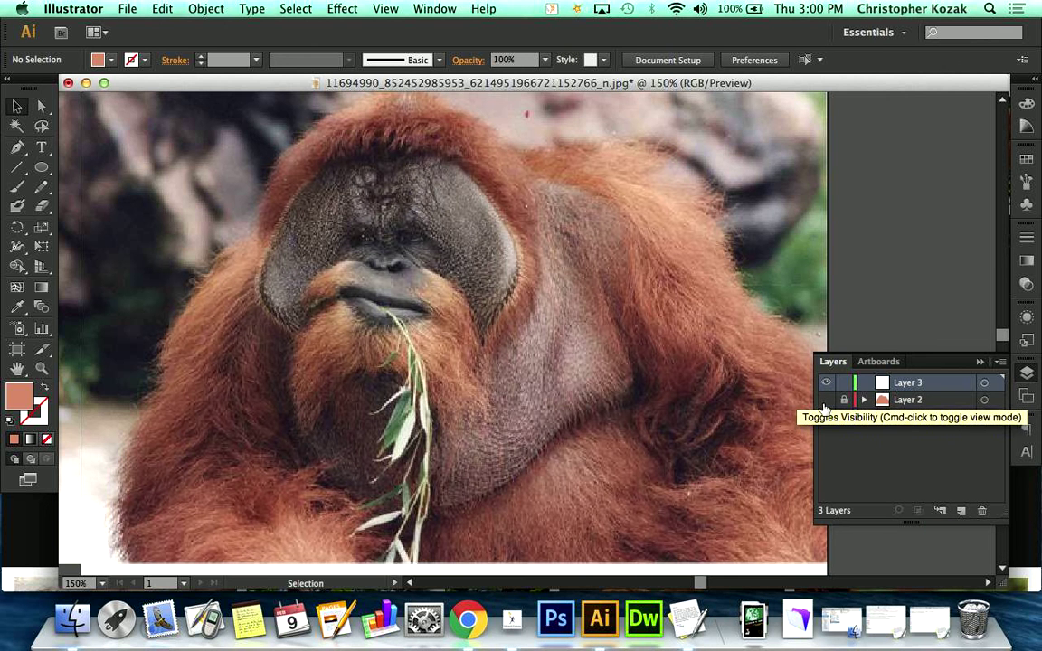
click(827, 401)
click(827, 401)
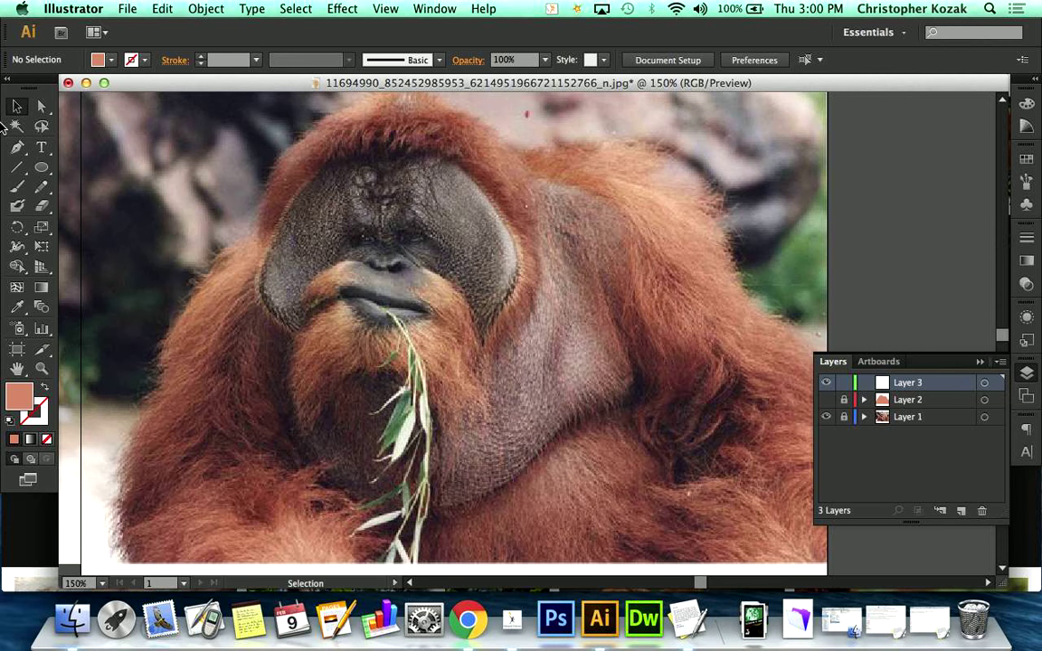
Step: Sample the dark brown shadow fur on the arm at the photo's left as the fill color
click(16, 147)
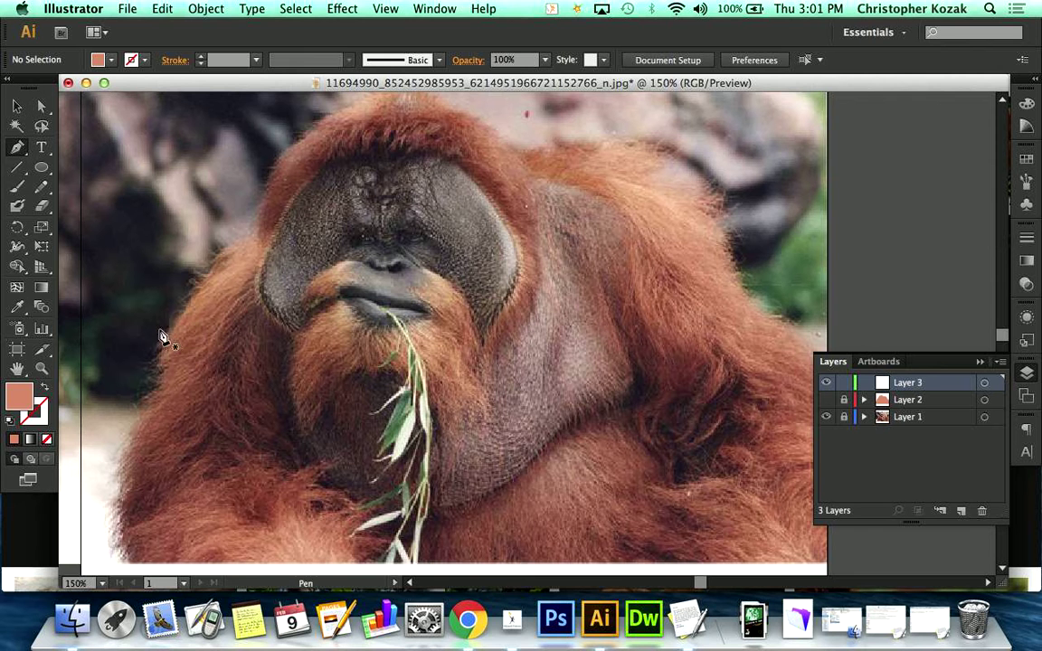
click(17, 309)
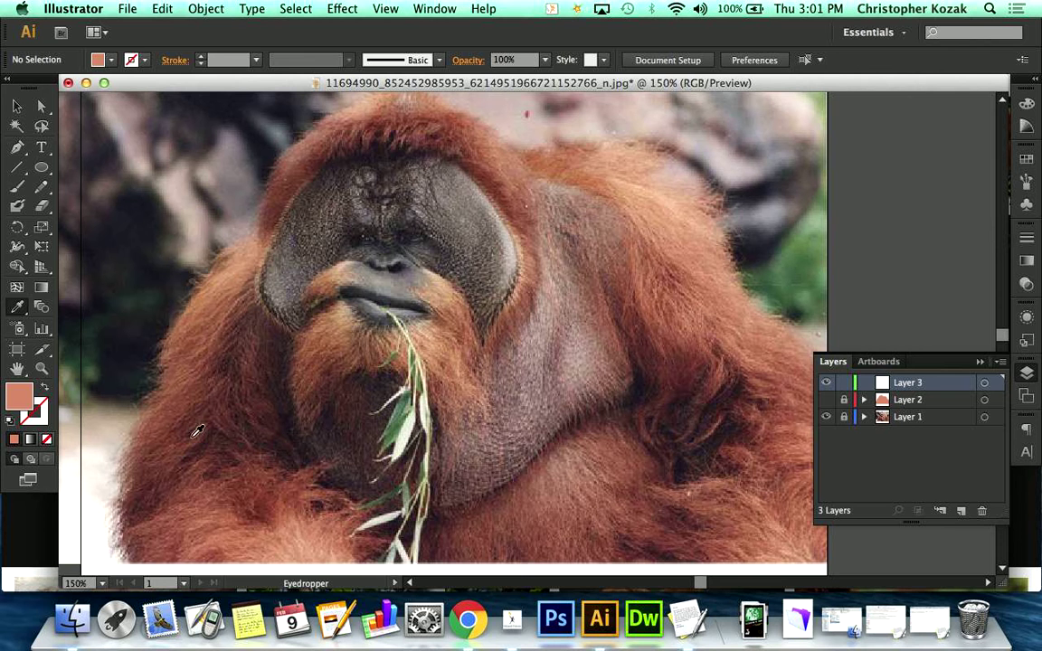
click(194, 402)
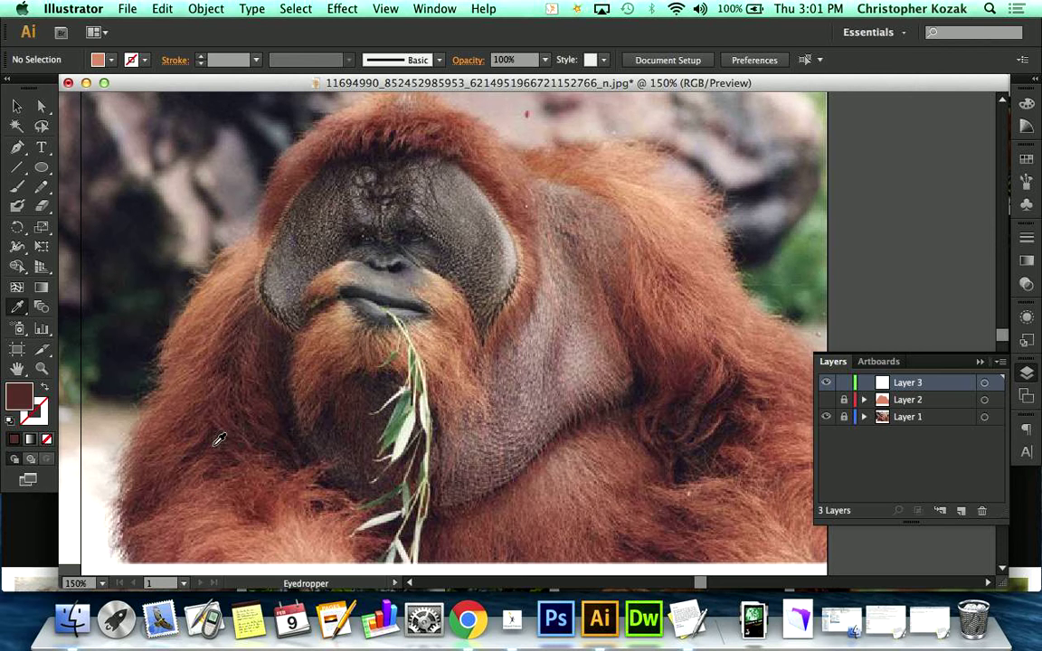
Step: Start a shadow shape with the Pen tool beneath the left cheek pad, tracing down the arm and along the forearm fur to the photo's bottom edge
click(16, 148)
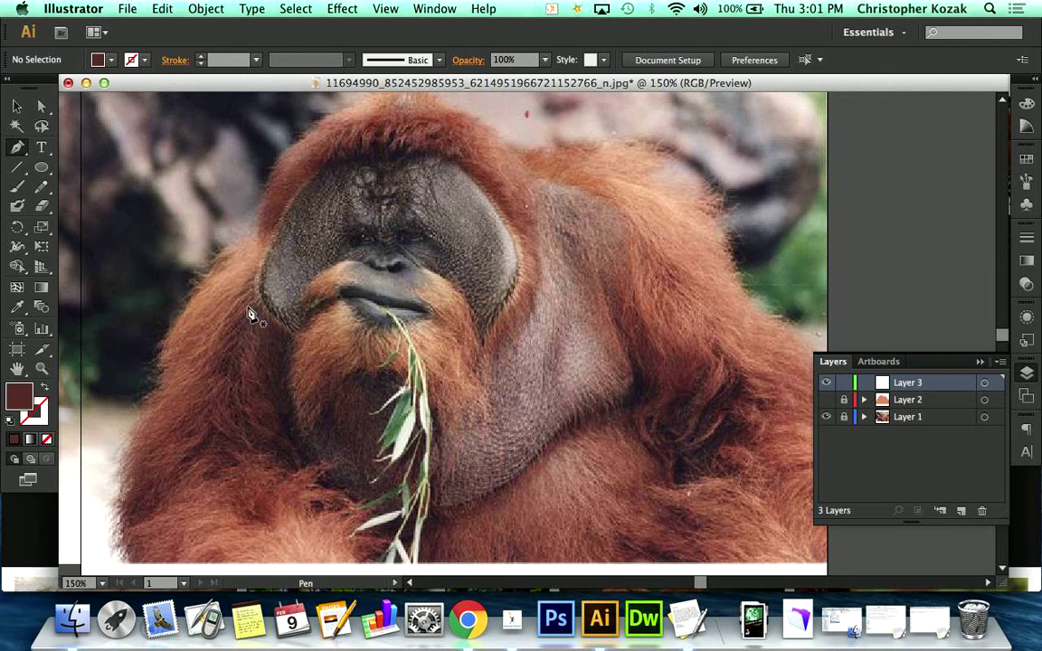
drag(237, 309, 237, 309)
drag(220, 369, 174, 427)
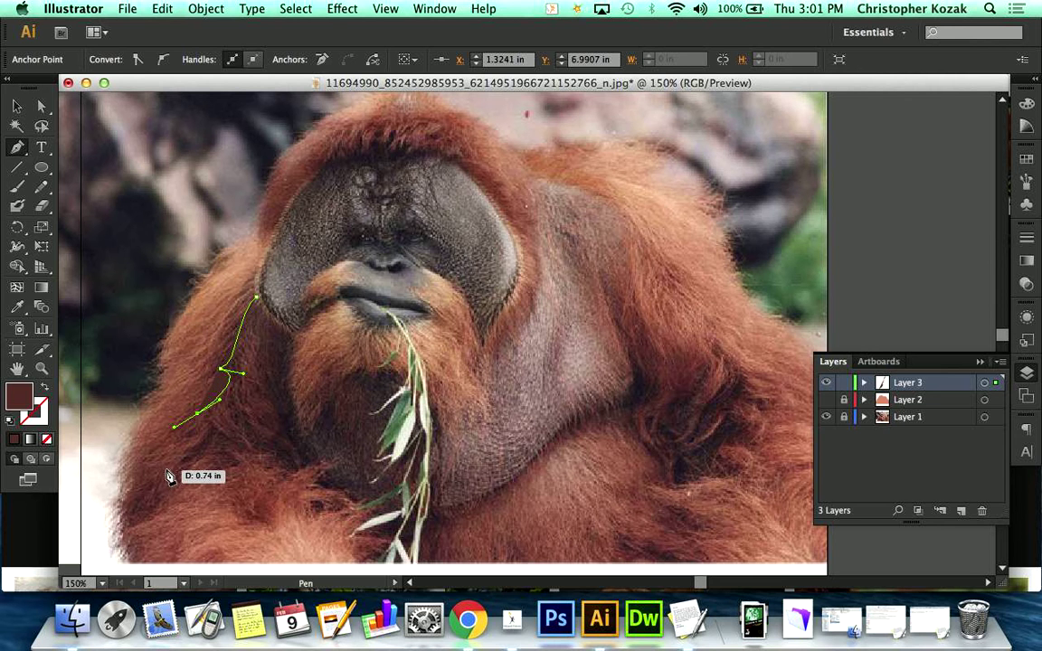
drag(156, 472, 266, 456)
drag(296, 464, 326, 483)
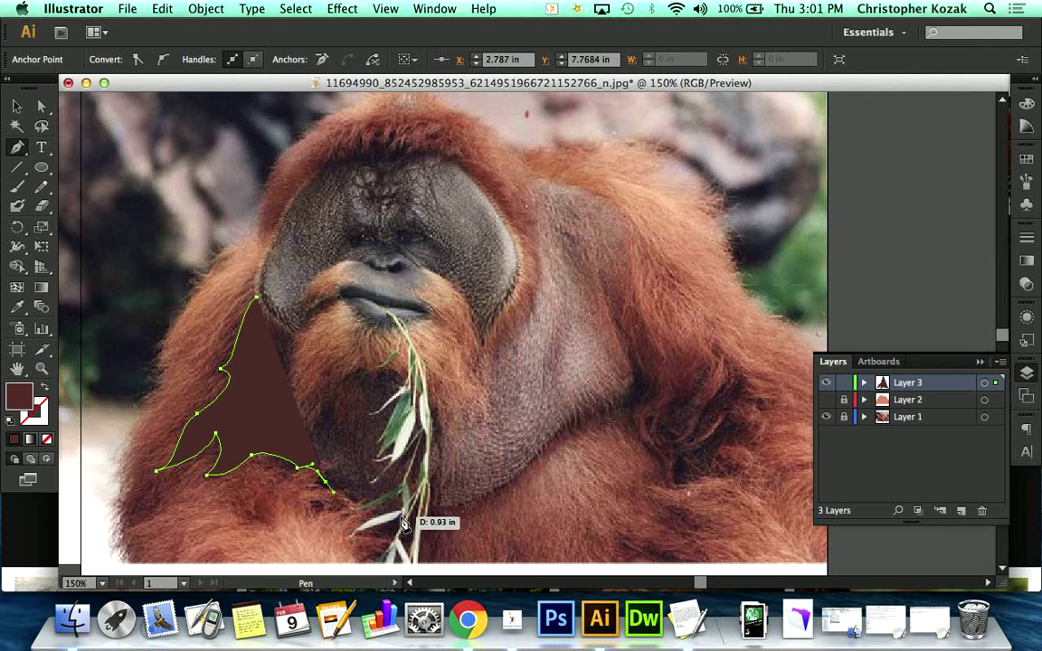
drag(370, 526, 382, 560)
click(416, 555)
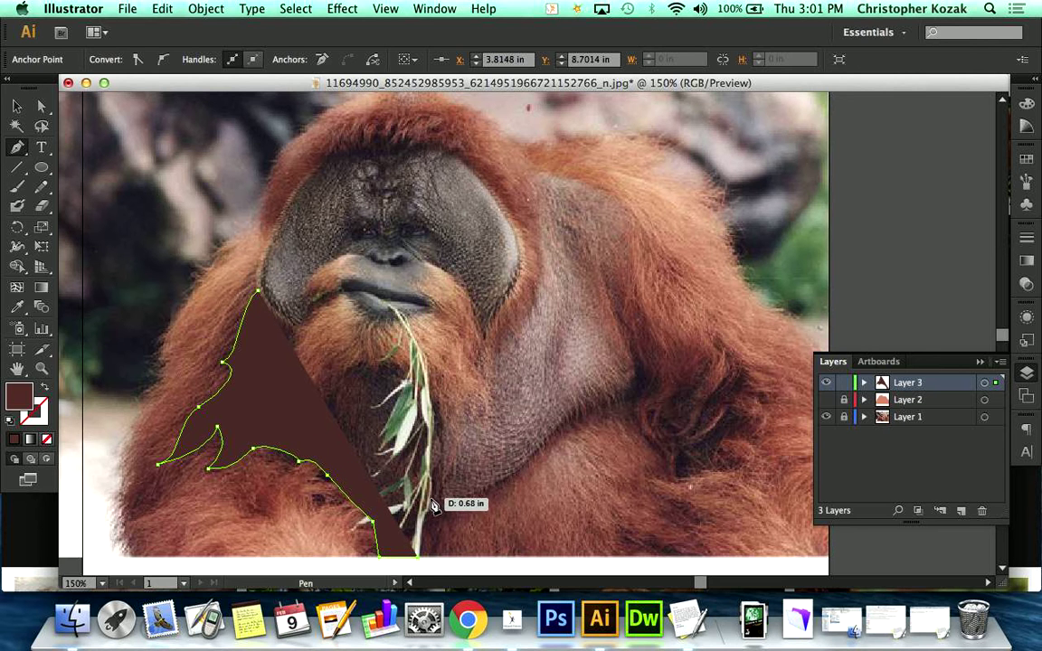
Step: Continue the shadow outline with curves along the lower edge of the chest and into the dark fur of the opposite arm
drag(440, 511, 461, 500)
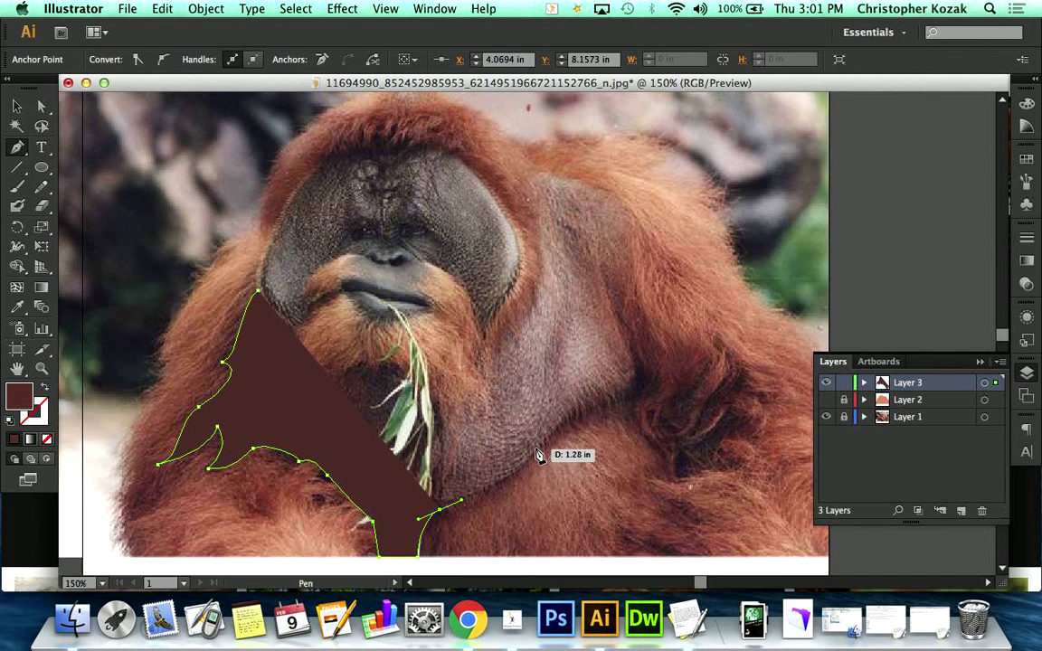
drag(523, 470, 605, 342)
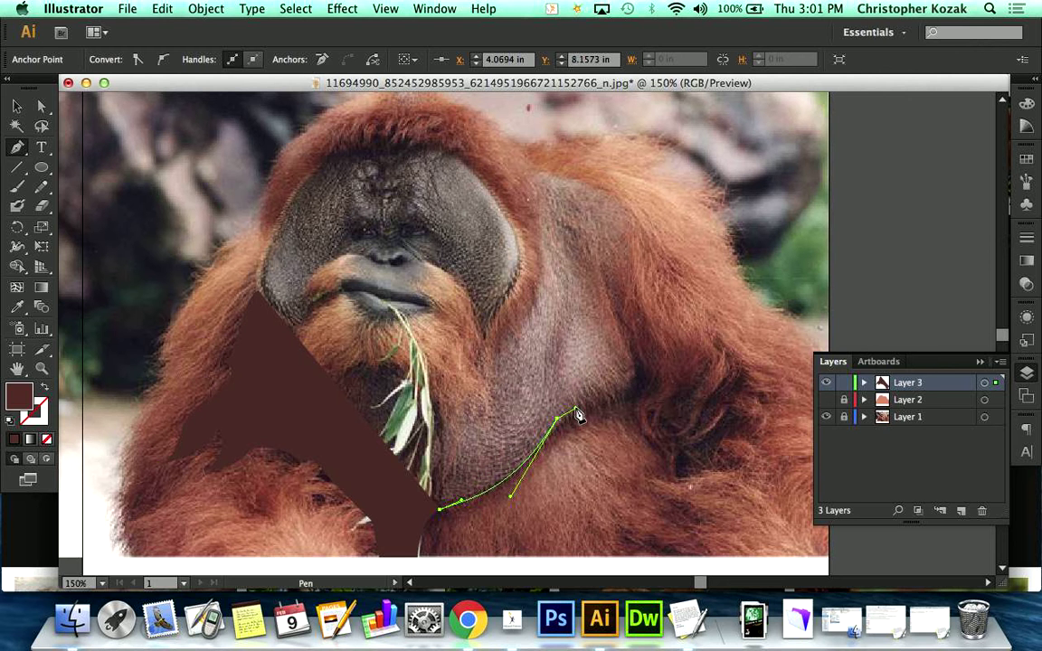
drag(579, 415, 669, 471)
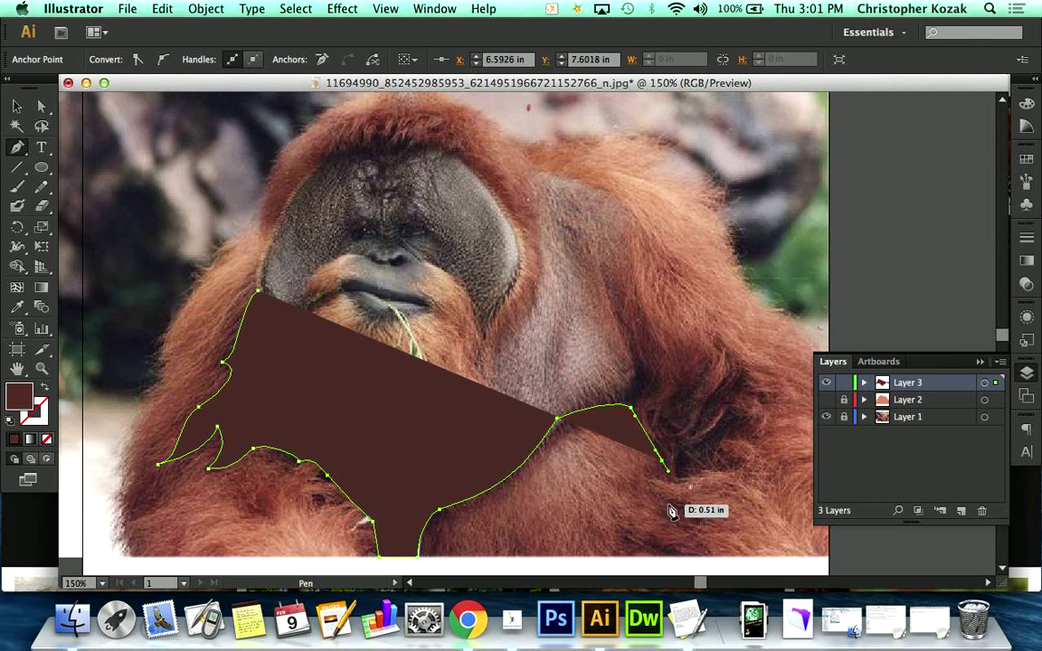
click(727, 466)
click(746, 474)
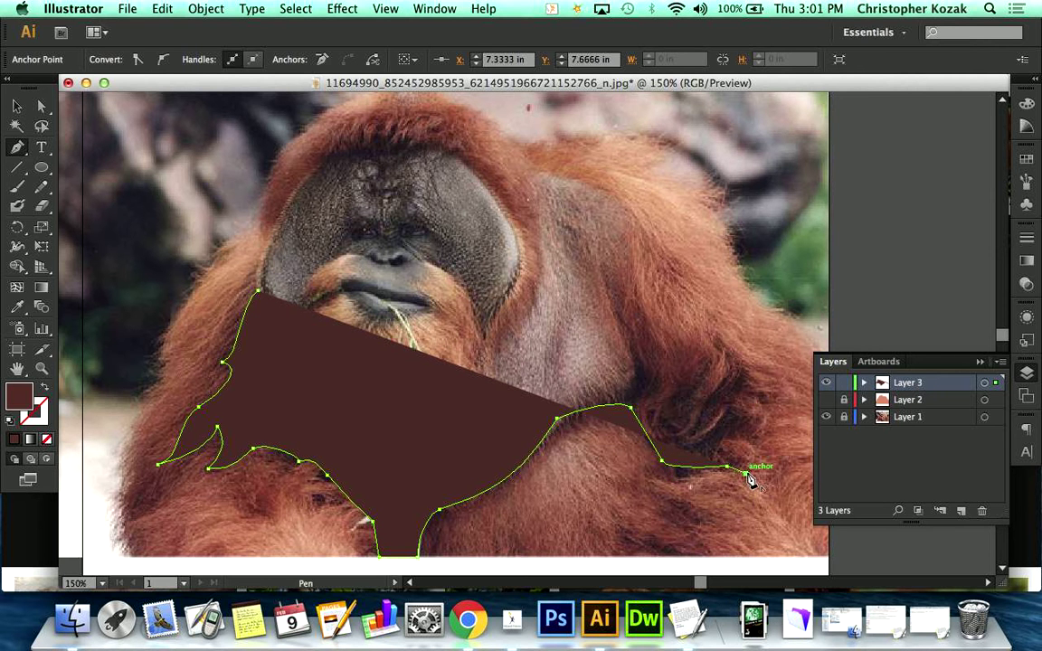
Step: Trace the shadow outline back up the arm, across the chest and under the beard to its starting anchor, and deselect it
drag(723, 453, 602, 342)
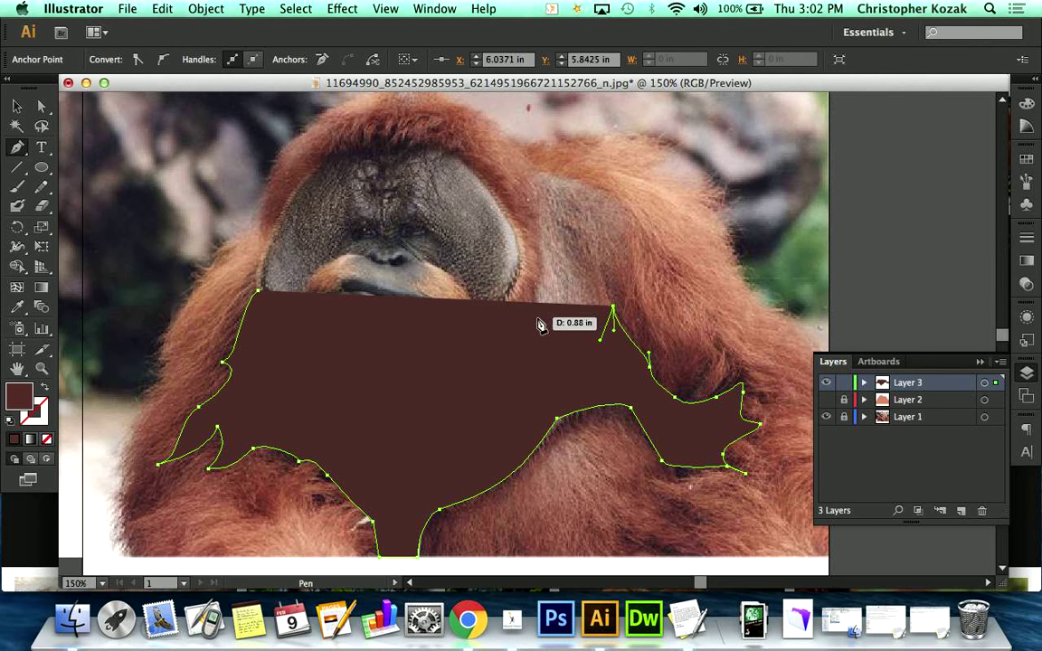
drag(538, 320, 511, 335)
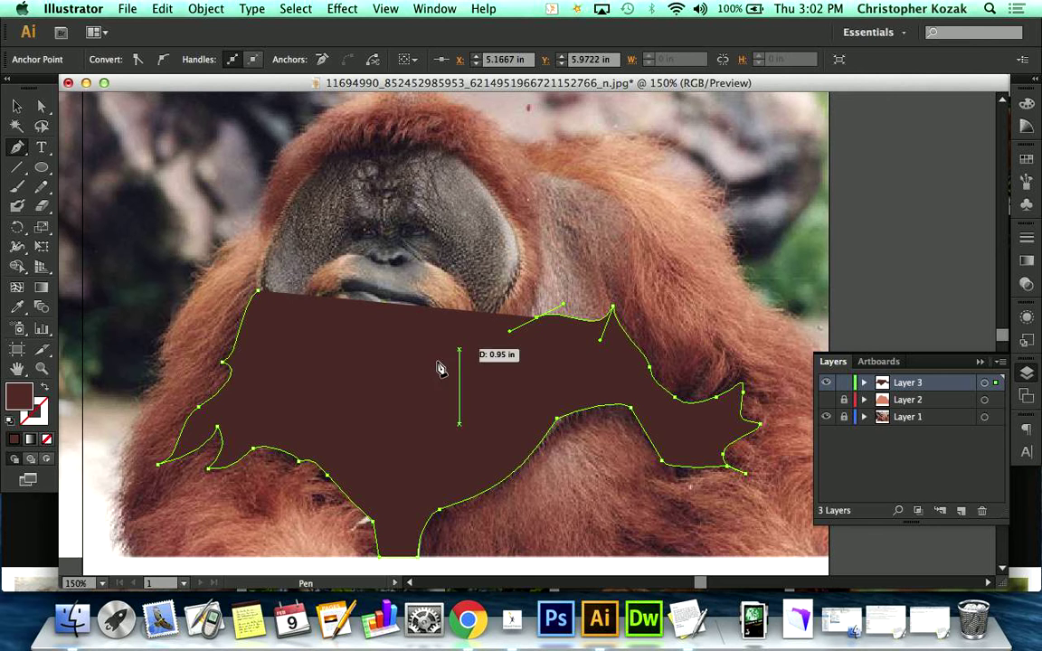
drag(440, 380, 355, 412)
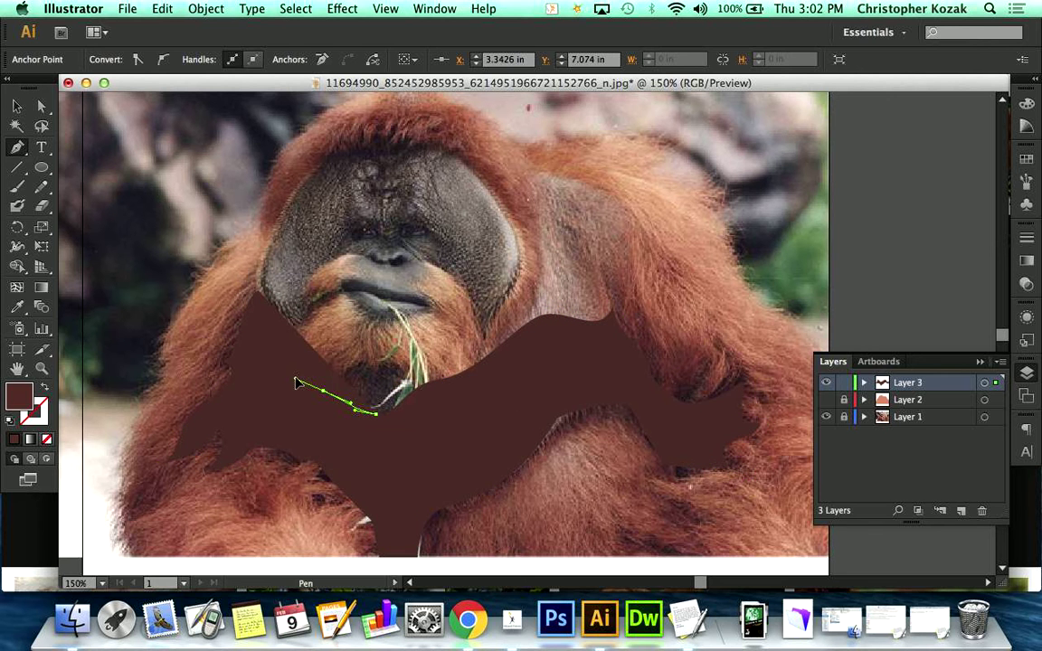
drag(274, 361, 262, 290)
click(295, 327)
click(263, 290)
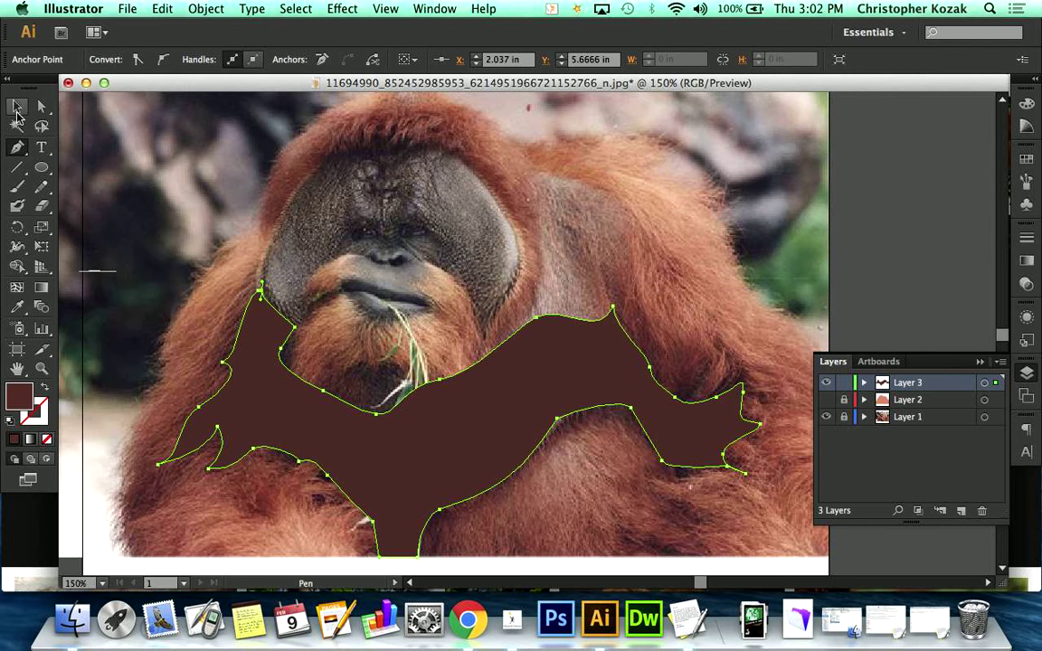
click(16, 106)
click(190, 204)
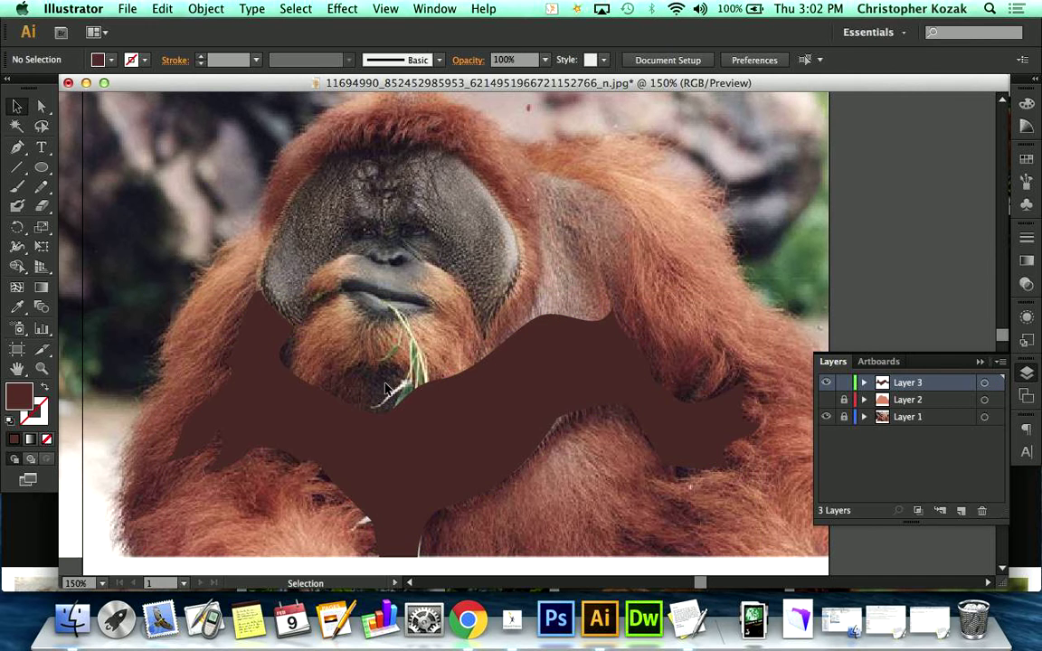
Step: Draw a closed dark brown shape over the shadow under the chin, overlapping the chest shadow, and deselect it
click(18, 149)
click(352, 363)
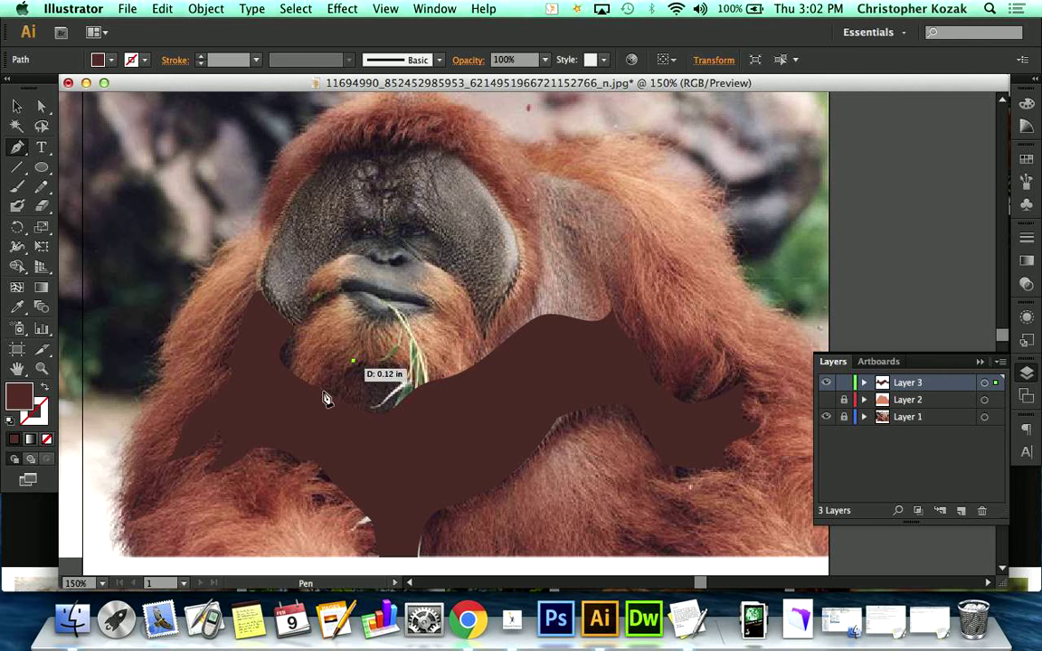
click(318, 400)
click(384, 448)
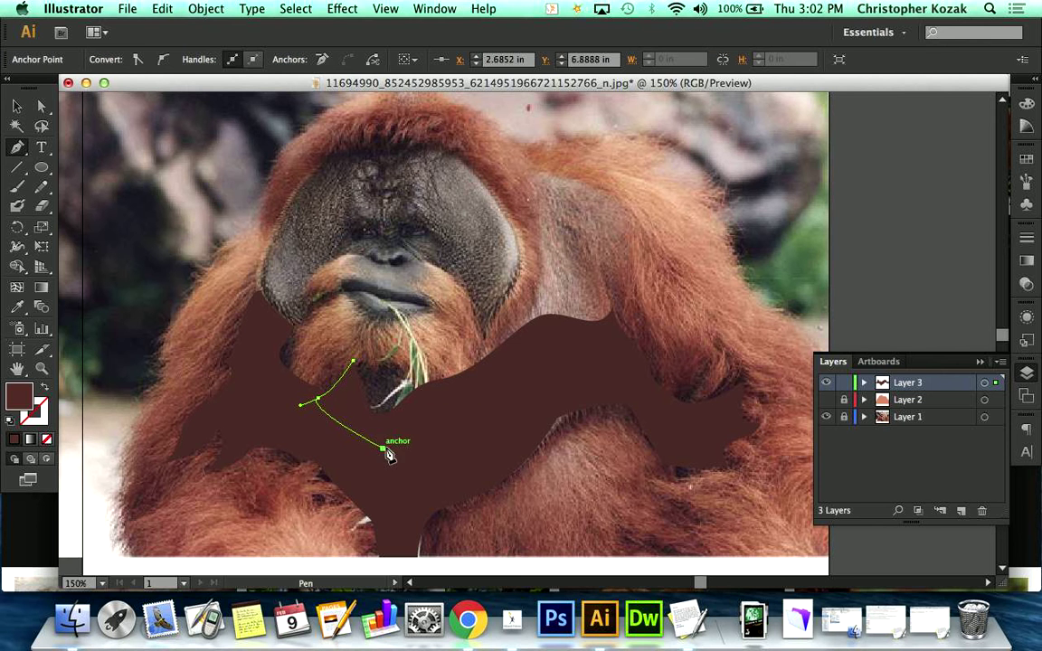
click(417, 405)
click(398, 360)
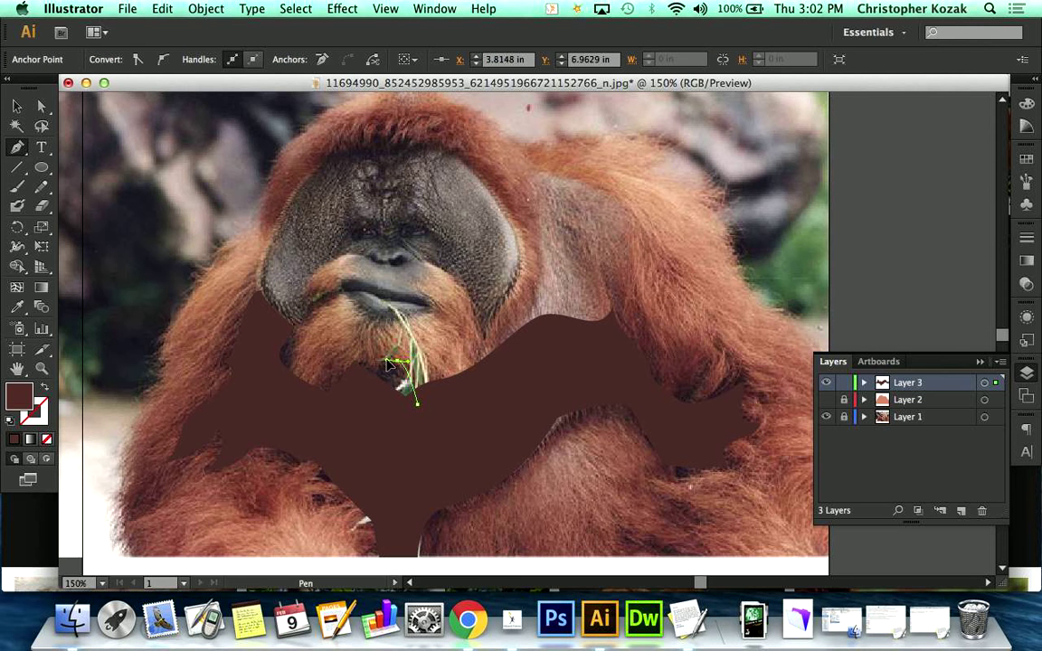
click(354, 362)
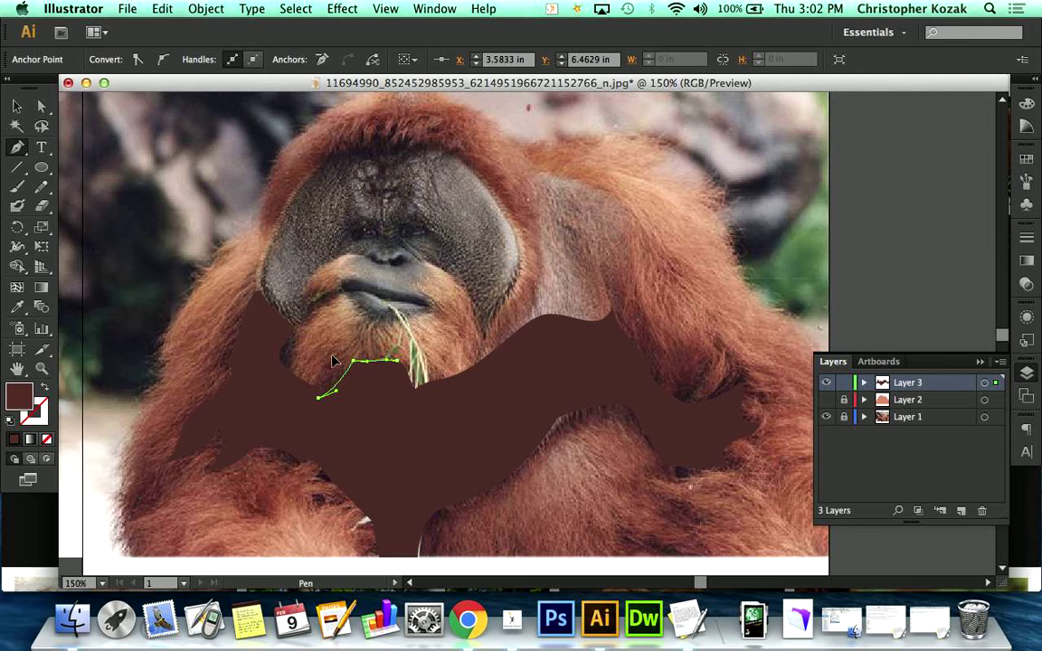
click(16, 106)
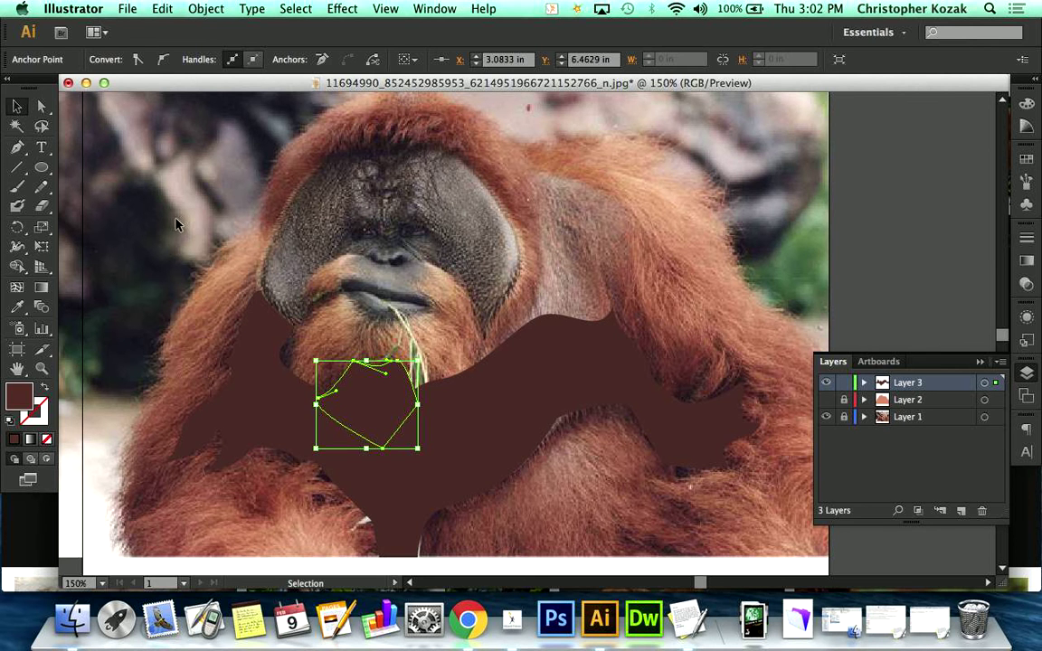
click(176, 225)
Step: Draw a small closed triangular shadow shape between the leg and forearm at the photo's bottom edge, and deselect it
scroll(479, 212, down, 5)
scroll(479, 213, right, 2)
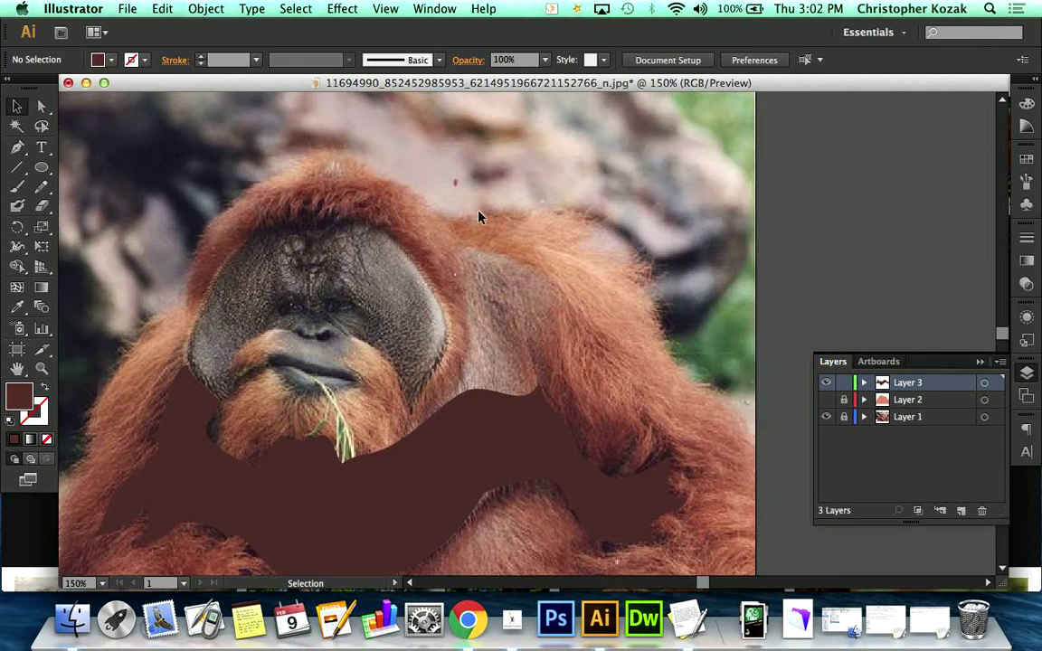
scroll(479, 217, up, 3)
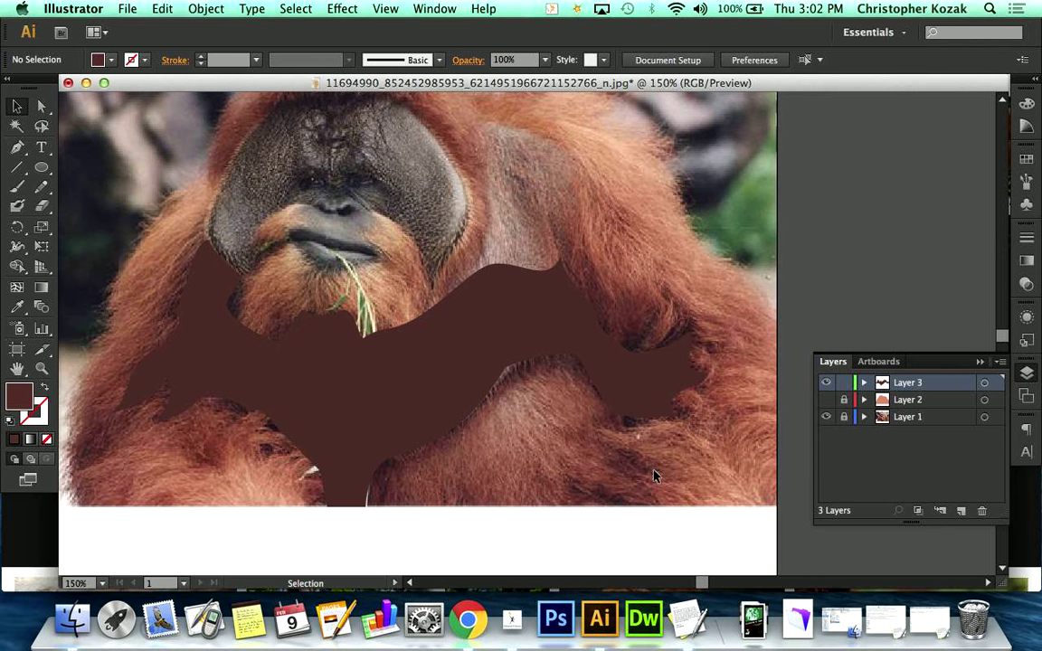
click(16, 148)
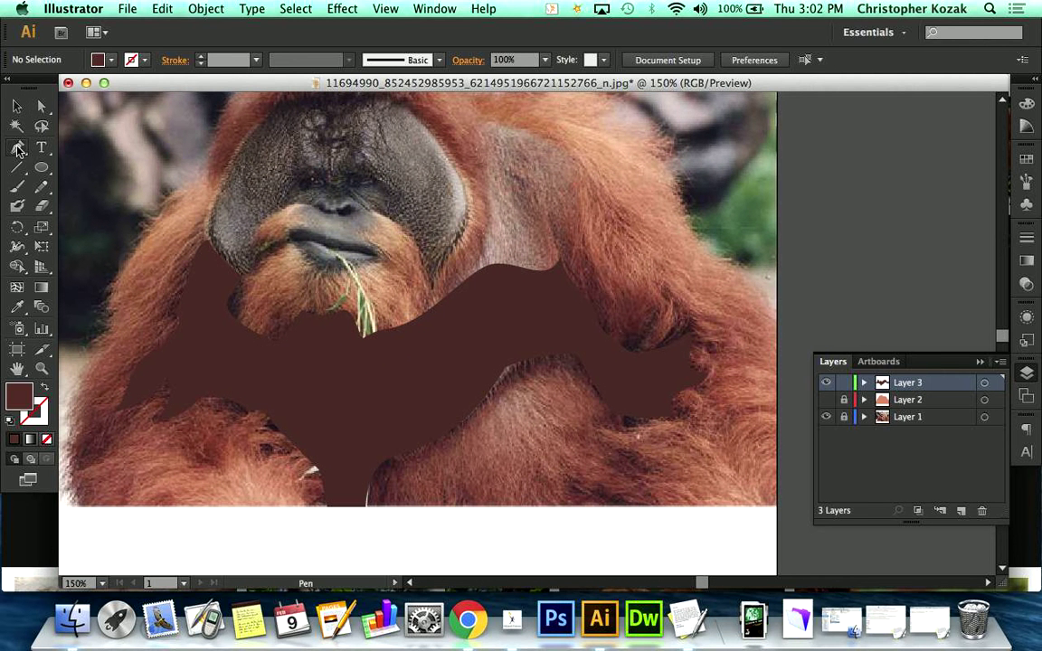
drag(616, 455, 555, 505)
click(653, 504)
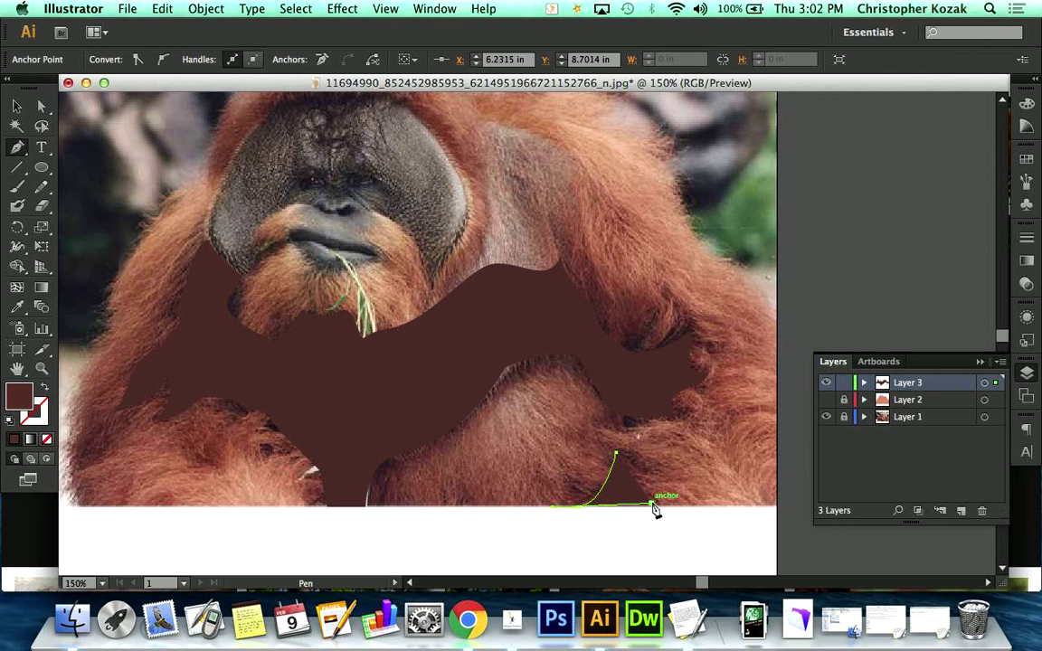
click(616, 454)
click(16, 105)
click(189, 215)
Step: Start a jagged shadow shape with the Pen tool at the center of the forehead hair, placing points down to the face's left edge
scroll(207, 237, up, 5)
scroll(206, 237, left, 3)
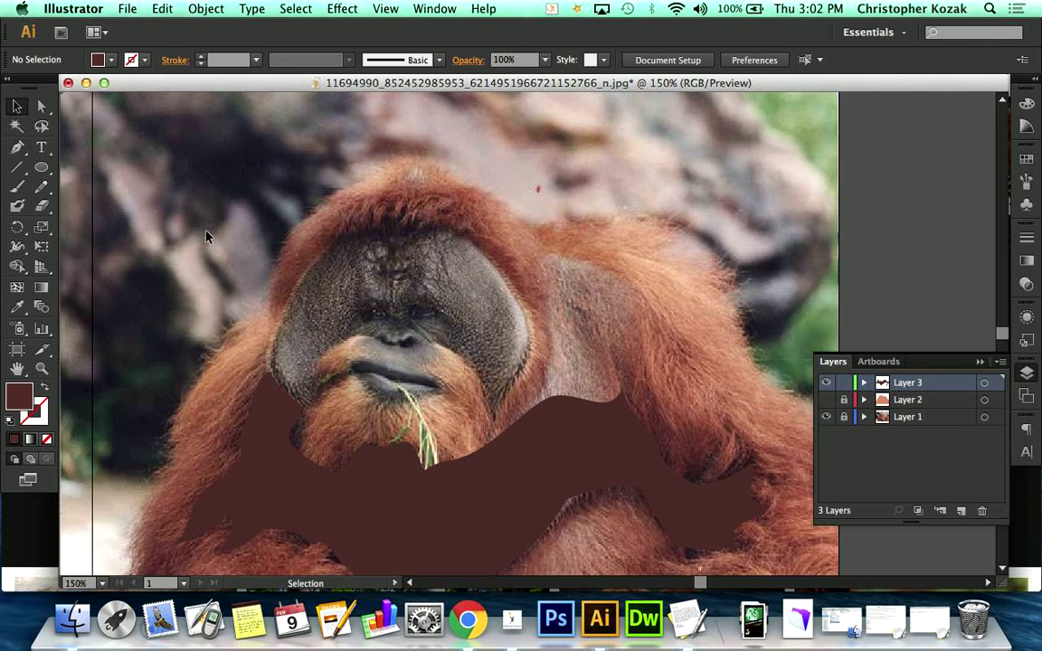
click(16, 149)
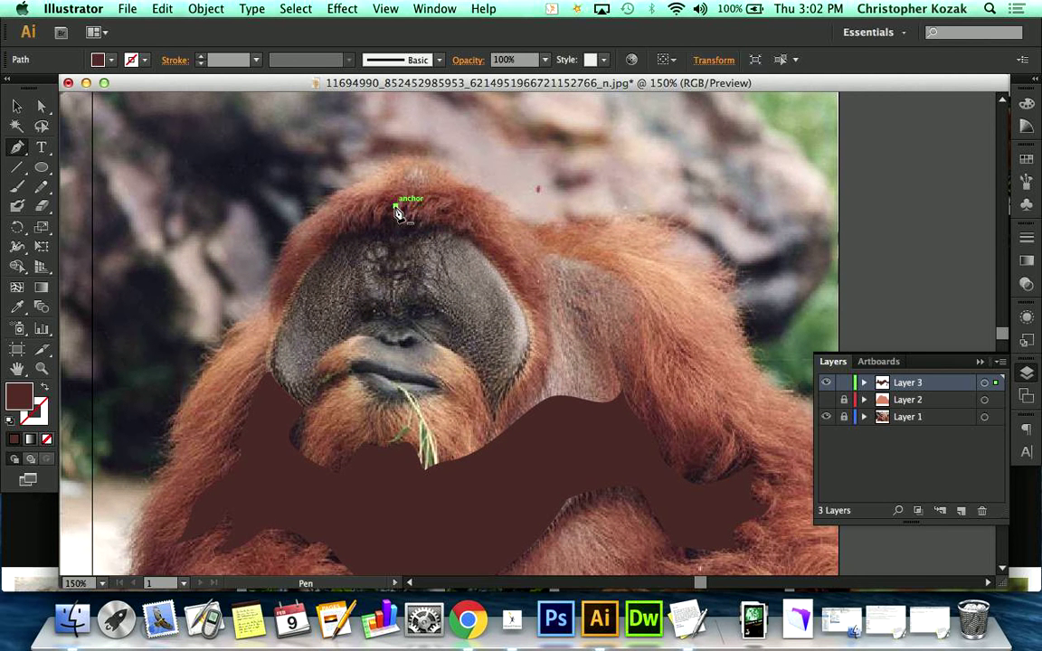
drag(376, 217, 367, 237)
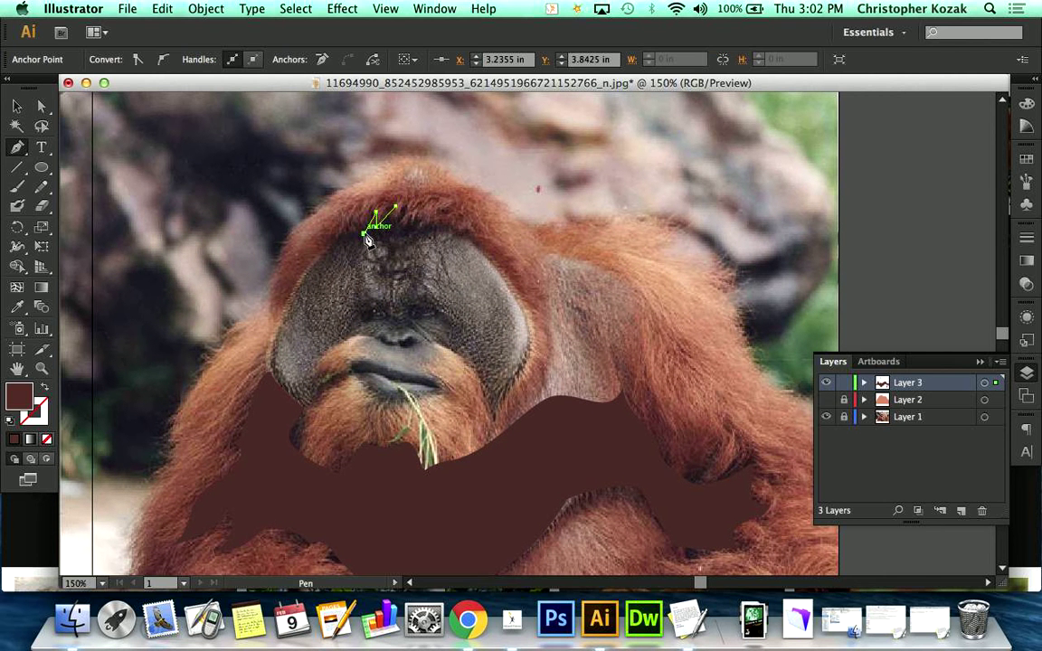
click(364, 233)
click(355, 233)
click(329, 233)
click(320, 253)
Step: Continue the forehead shadow with straight segments along the top edge of the face to the opposite temple
click(350, 238)
click(382, 244)
click(410, 239)
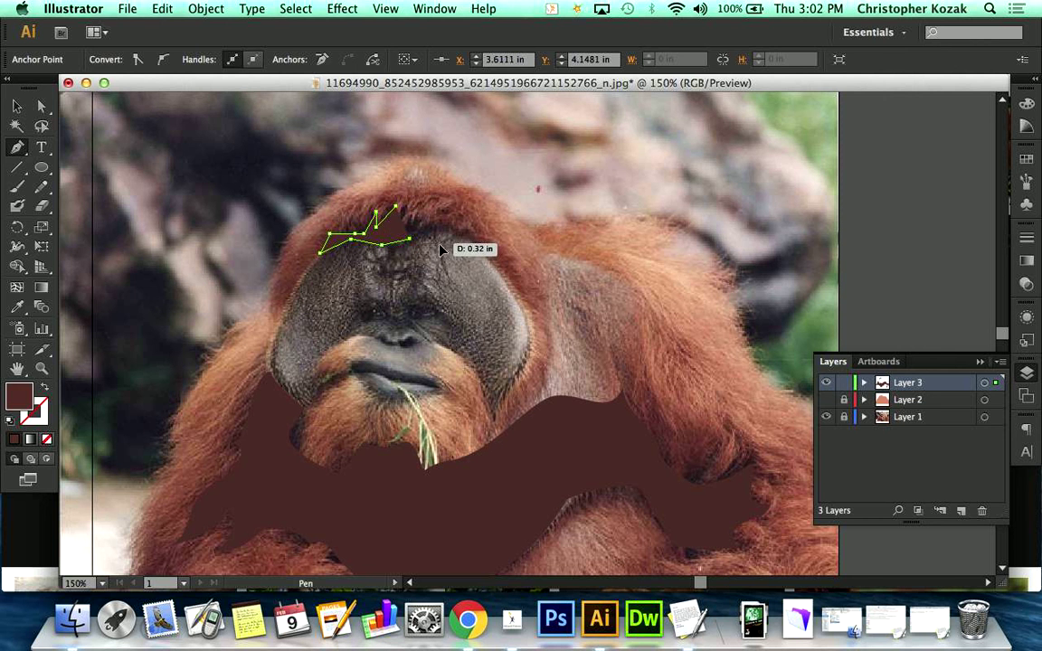
click(438, 244)
click(459, 234)
click(492, 269)
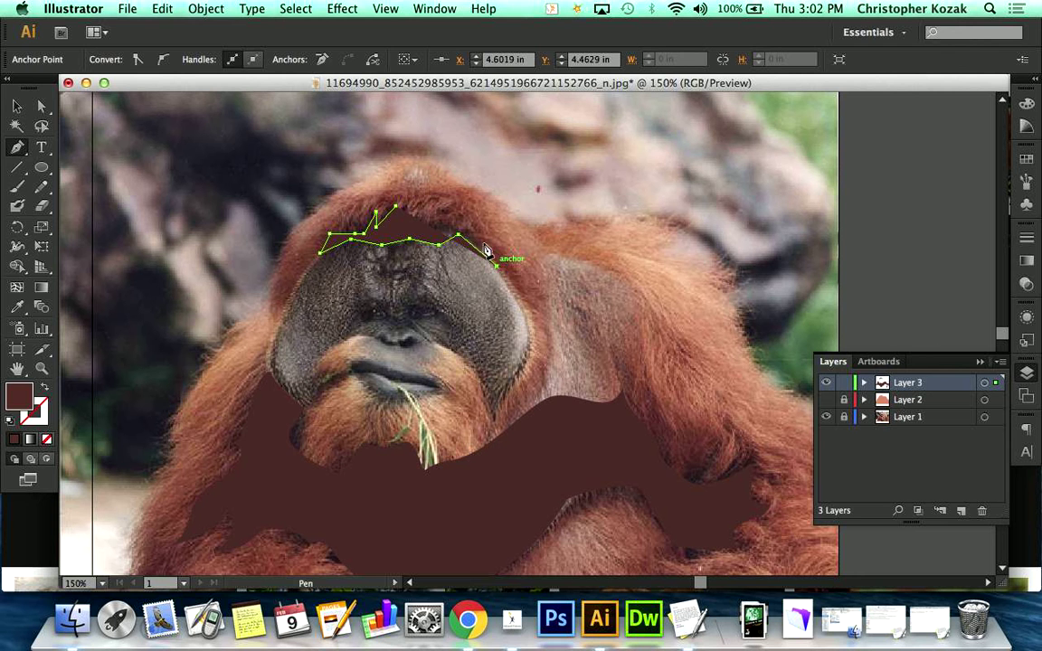
Step: Trace jagged points back through the forehead hair toward the shape's starting anchor, and end the path with the Selection tool
click(477, 237)
click(457, 229)
click(444, 229)
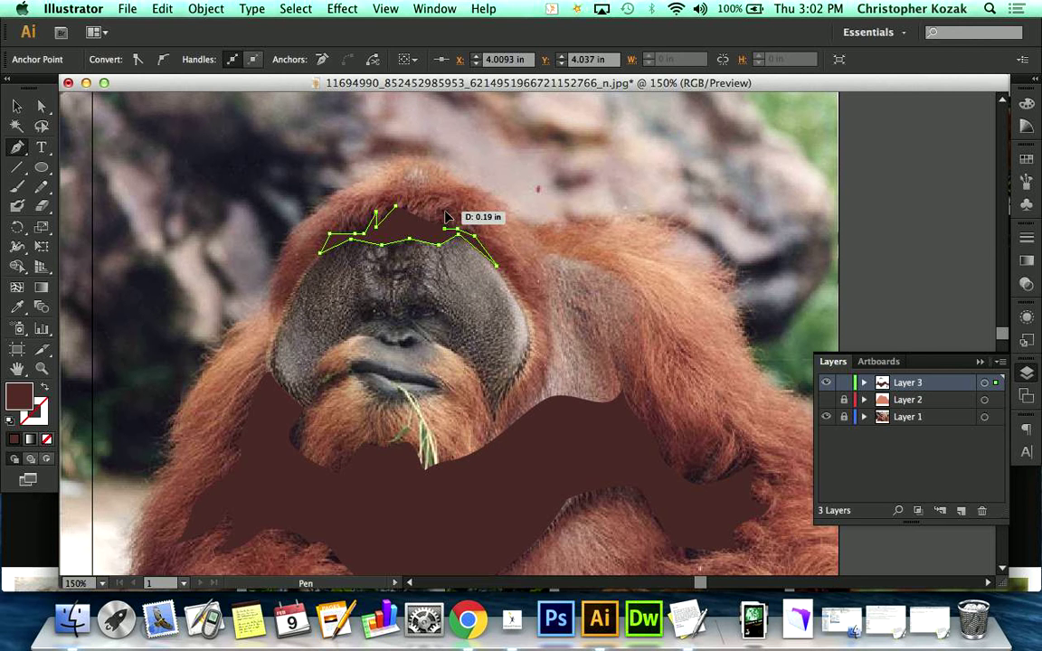
click(446, 211)
click(427, 219)
click(409, 214)
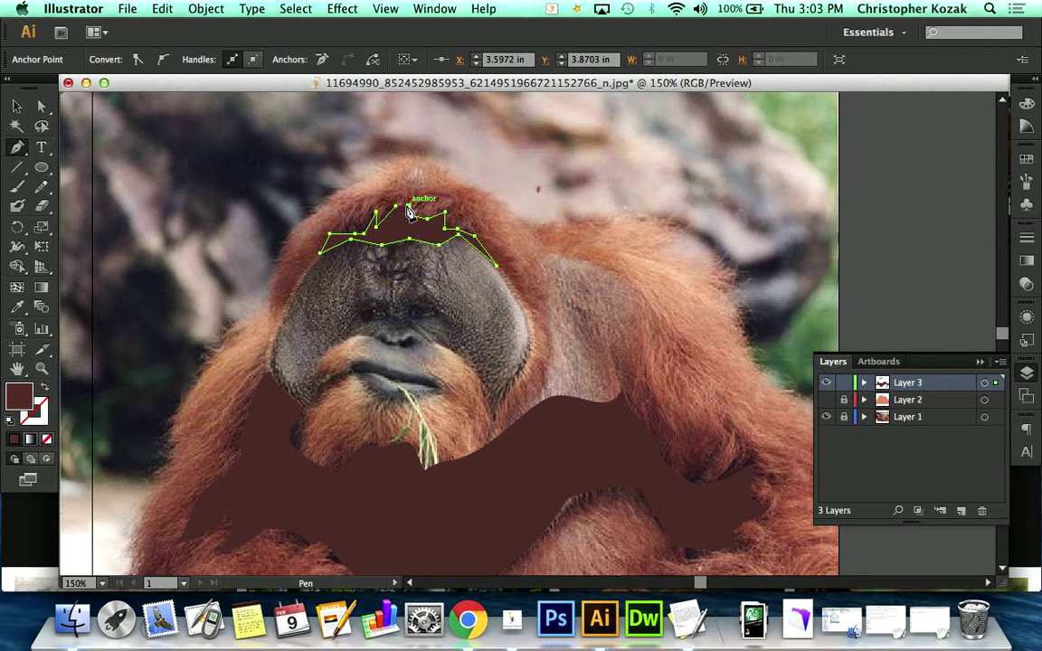
click(409, 206)
click(402, 220)
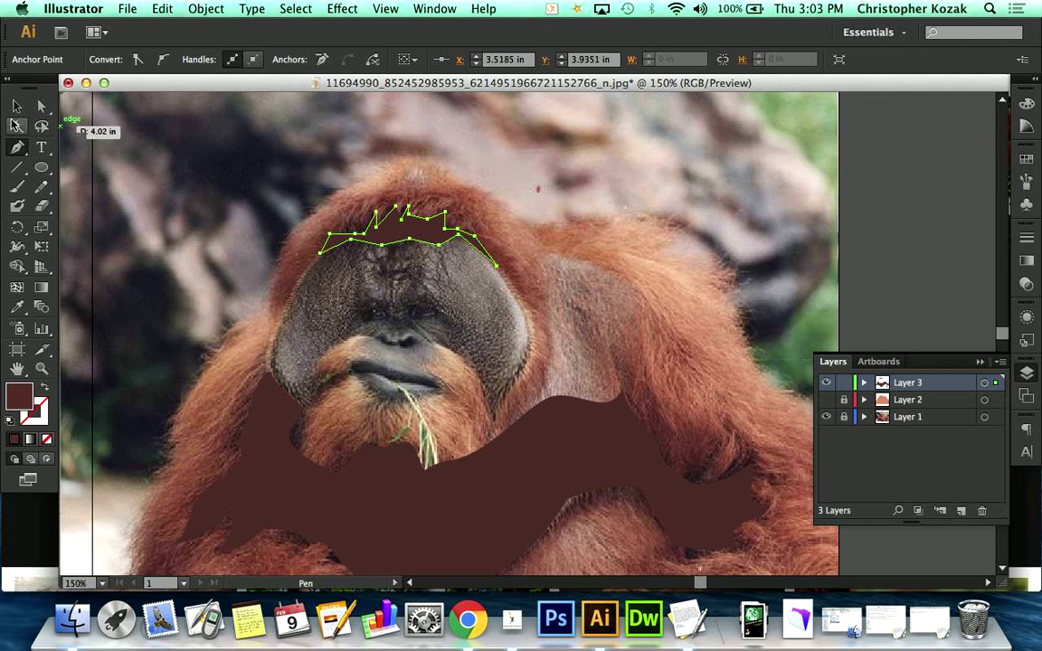
click(16, 108)
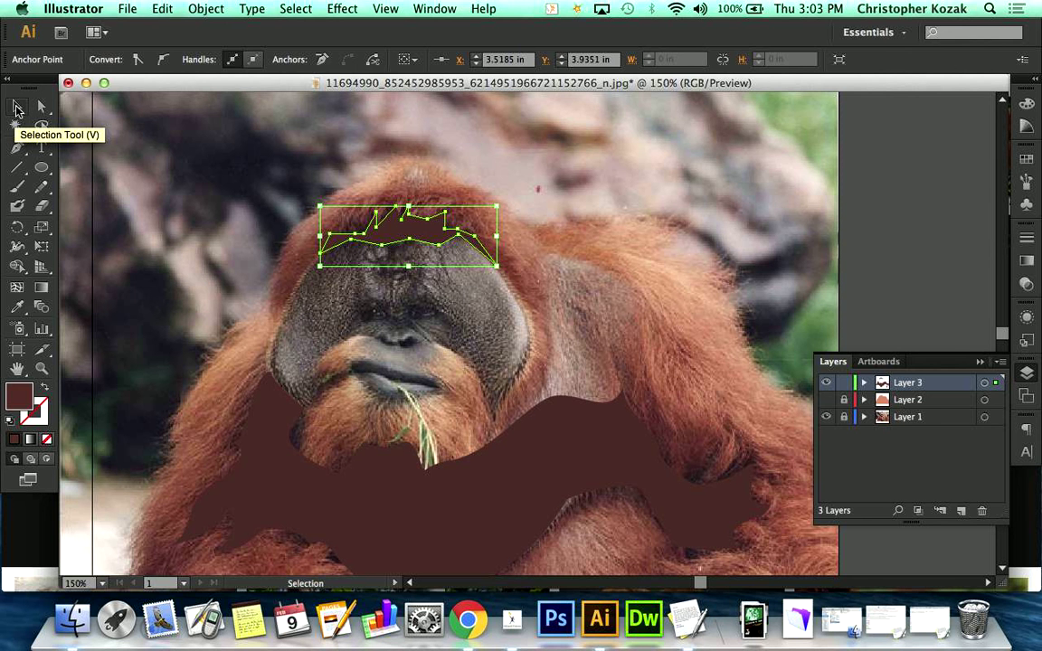
Step: Deselect the forehead shadow, then hide and lock Layer 3 and add a new layer above it
click(237, 173)
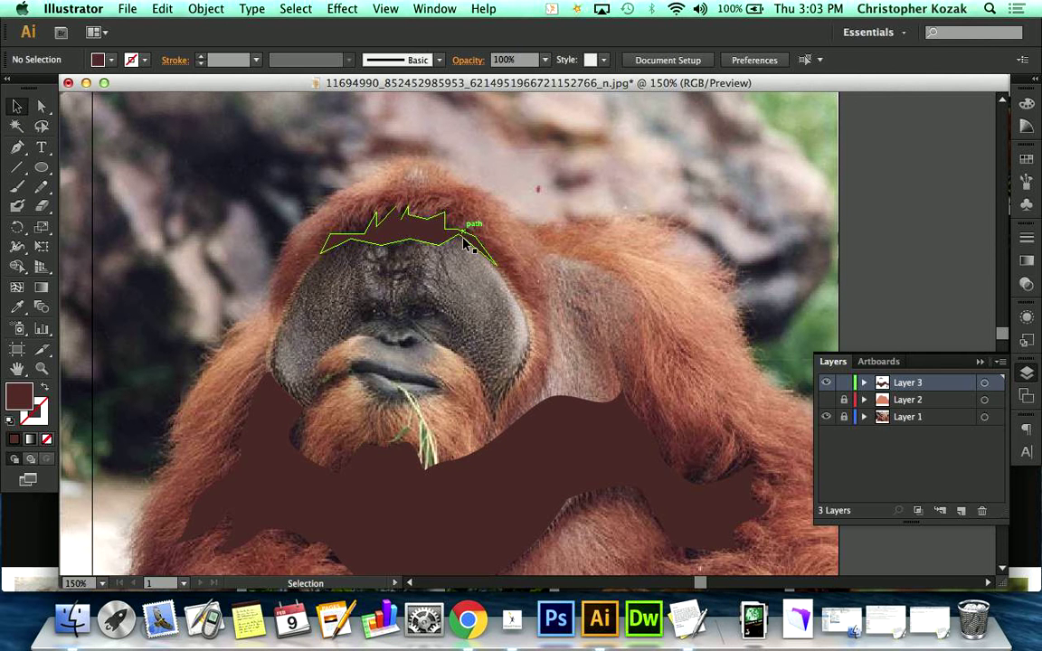
click(827, 415)
click(827, 416)
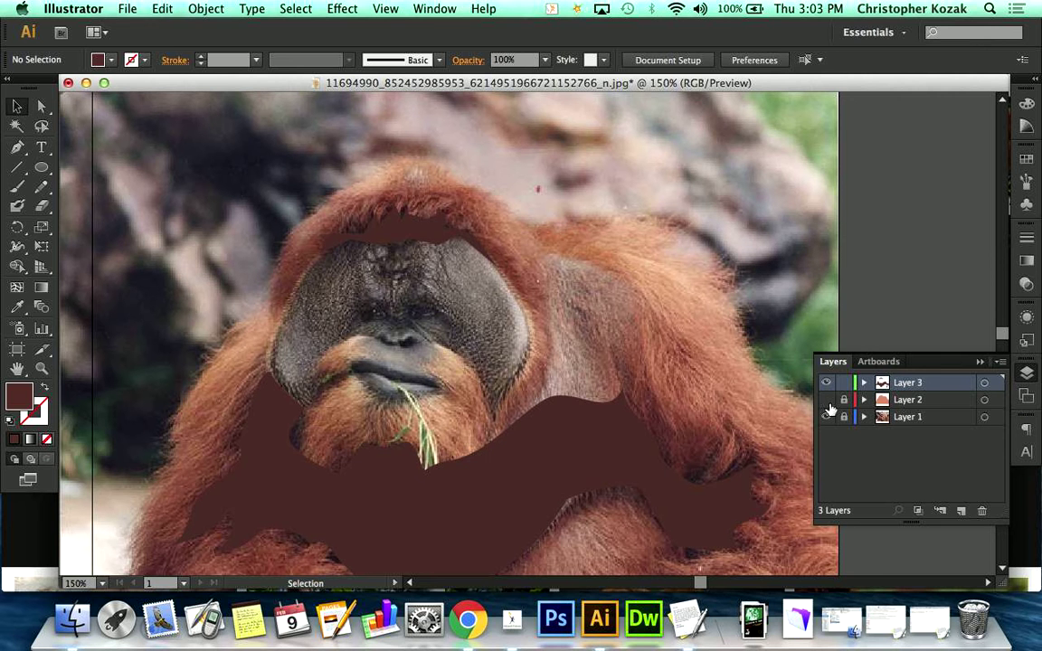
click(827, 383)
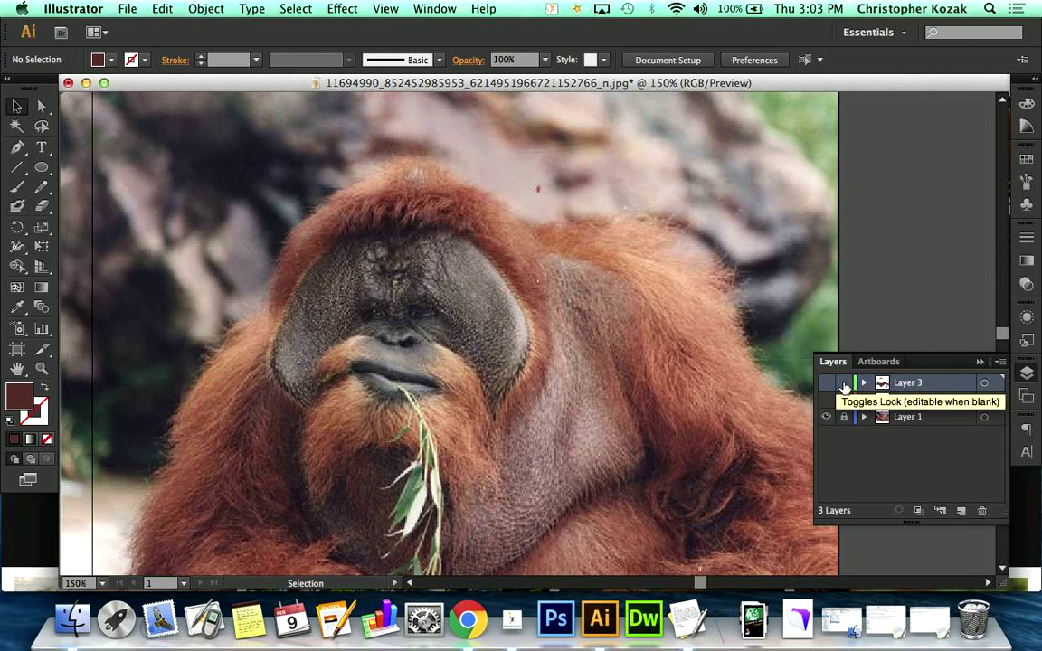
click(844, 383)
click(962, 510)
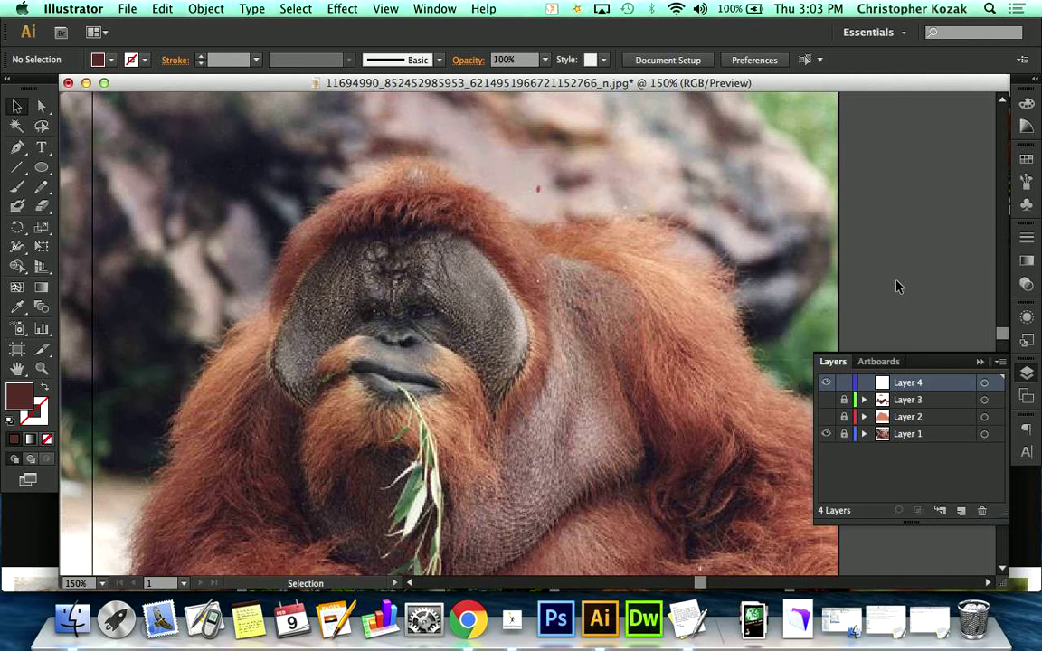
Step: Sample the gray skin color from the orangutan's cheek as the fill for Pen shapes
scroll(423, 344, down, 3)
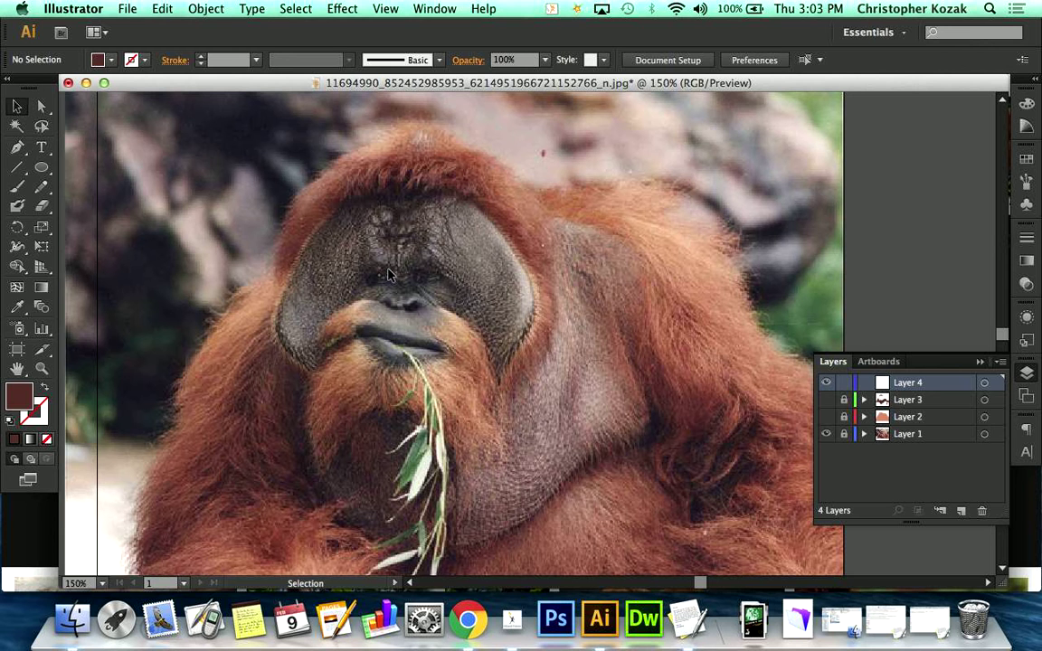
click(16, 307)
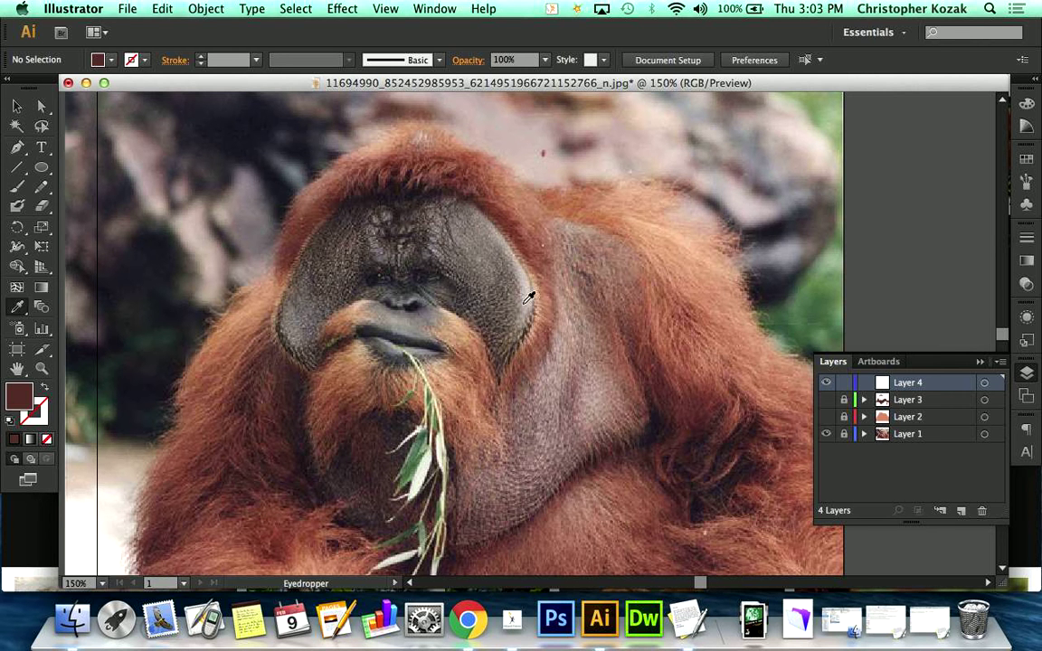
click(496, 246)
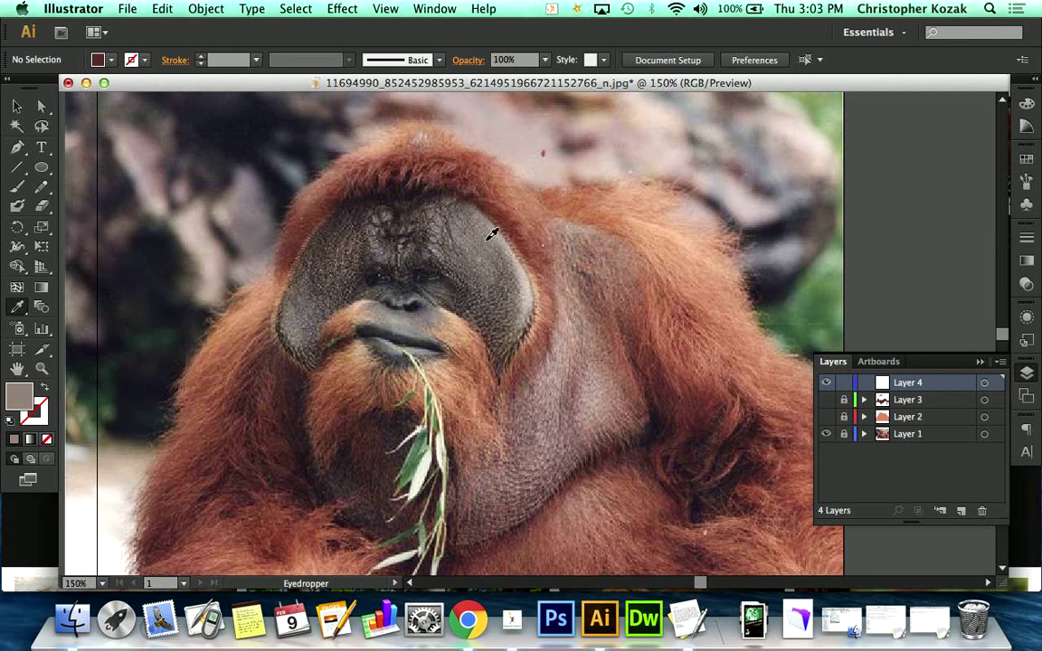
click(16, 147)
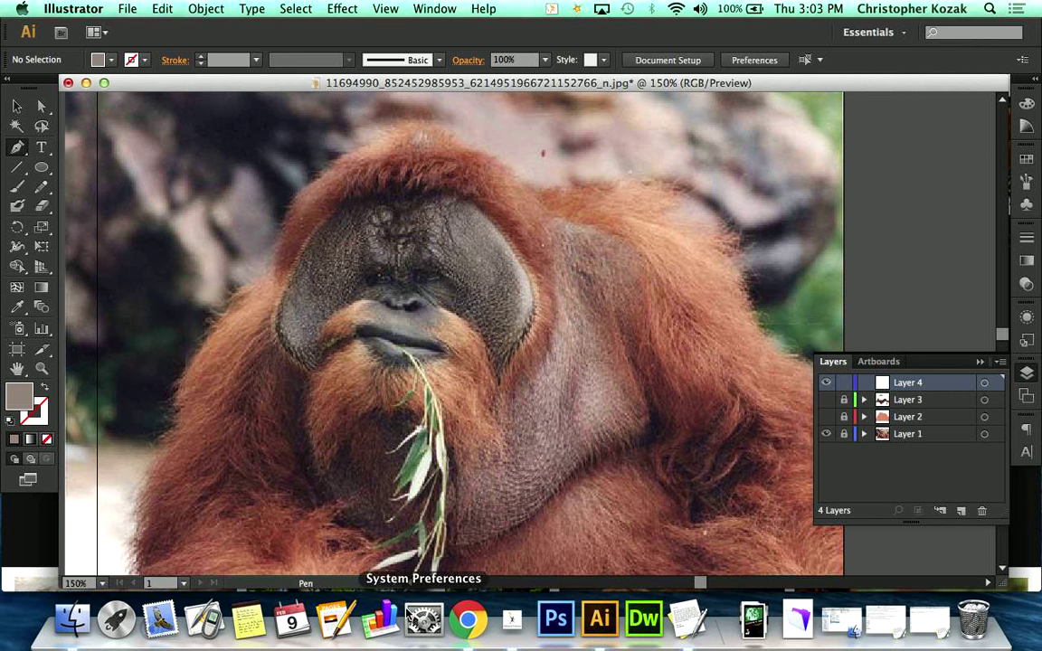
click(512, 620)
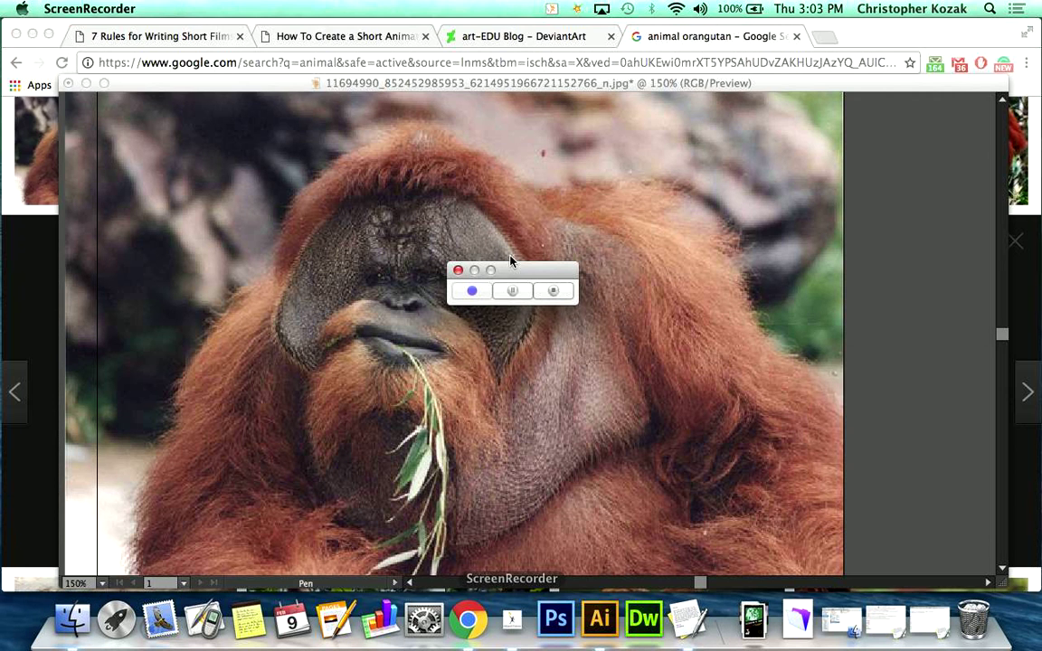
click(172, 270)
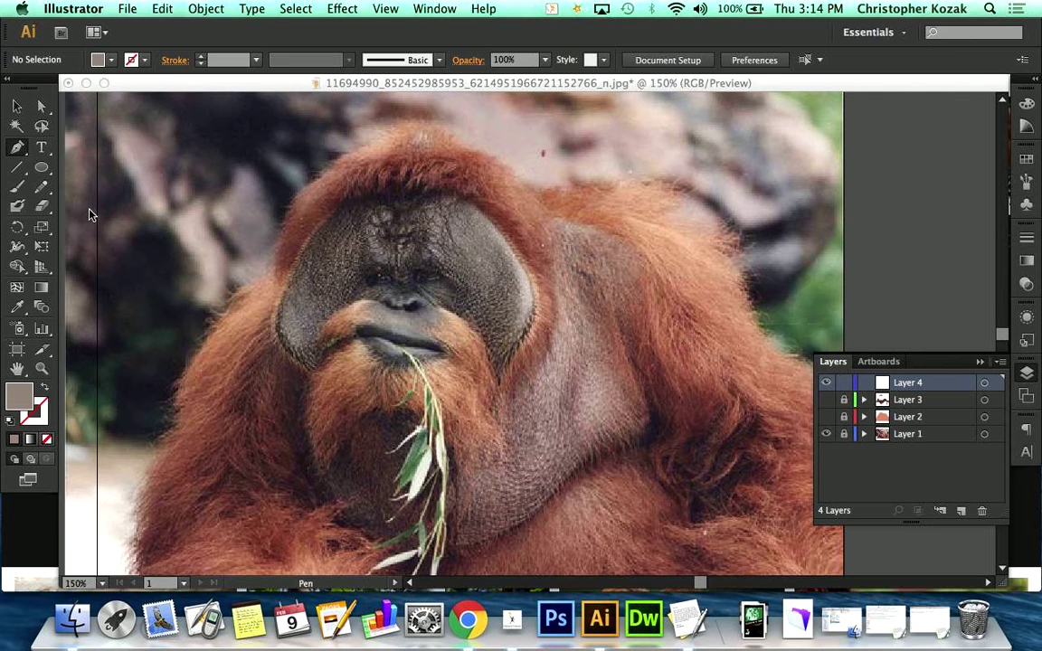
Step: Trace the gray face with the Pen tool from one temple around the cheek, along the muzzle and lower lip, and up around the opposite cheek
click(343, 204)
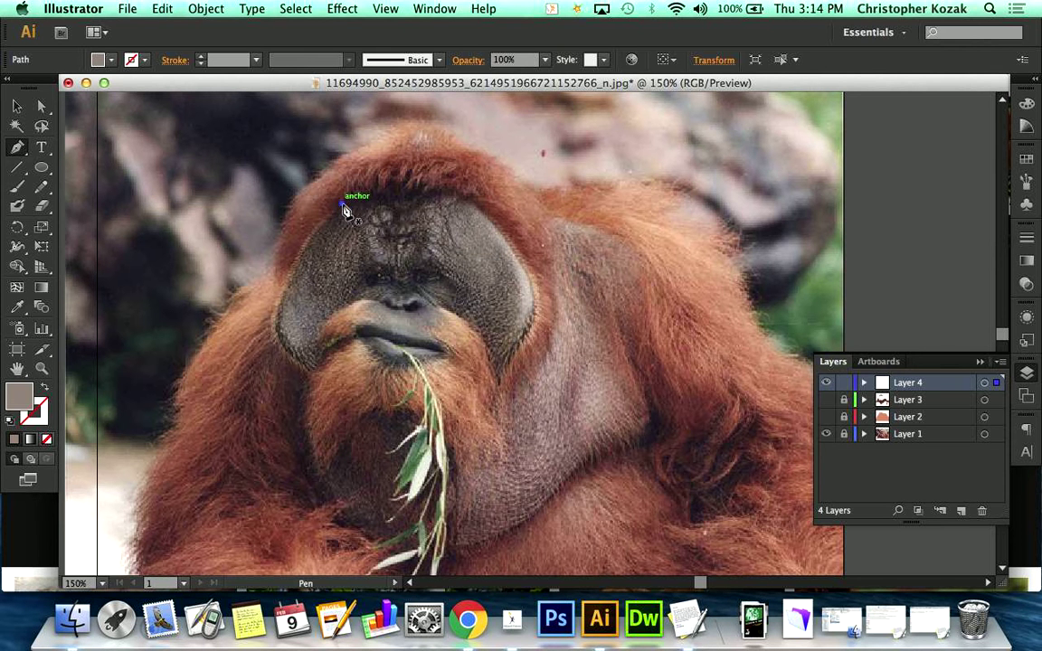
click(282, 303)
drag(276, 347, 326, 350)
click(325, 332)
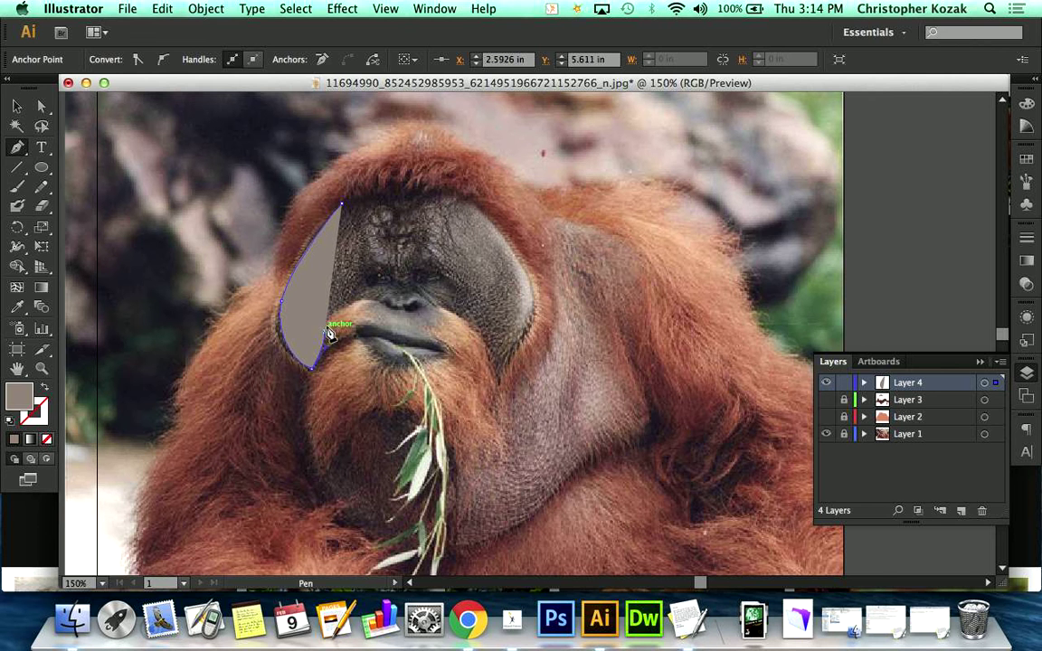
drag(355, 311, 484, 340)
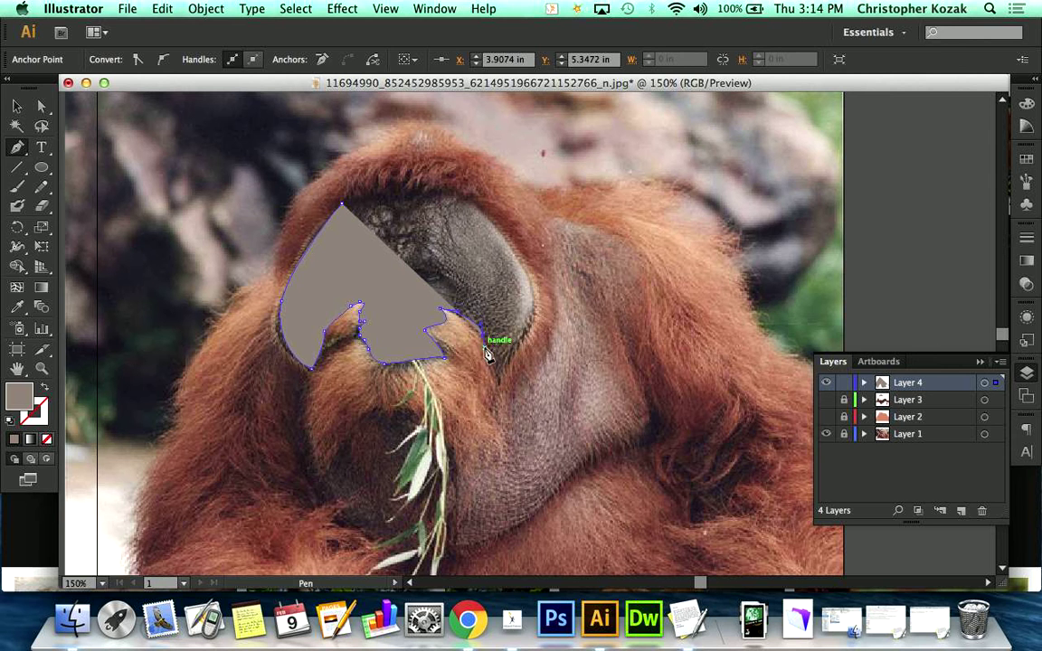
drag(493, 383, 505, 391)
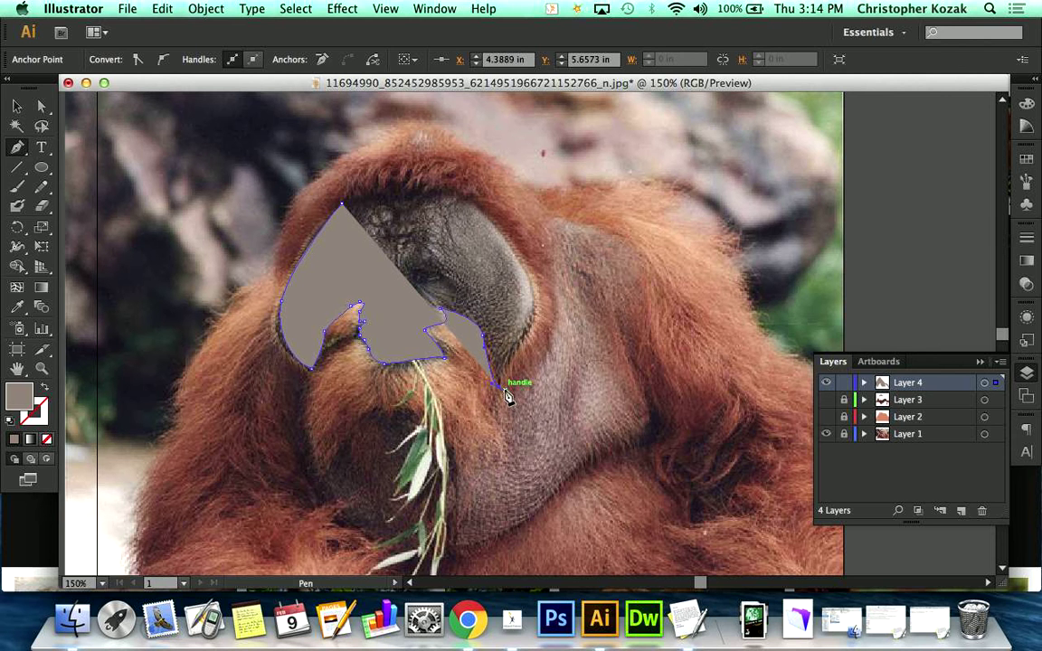
drag(534, 318, 430, 196)
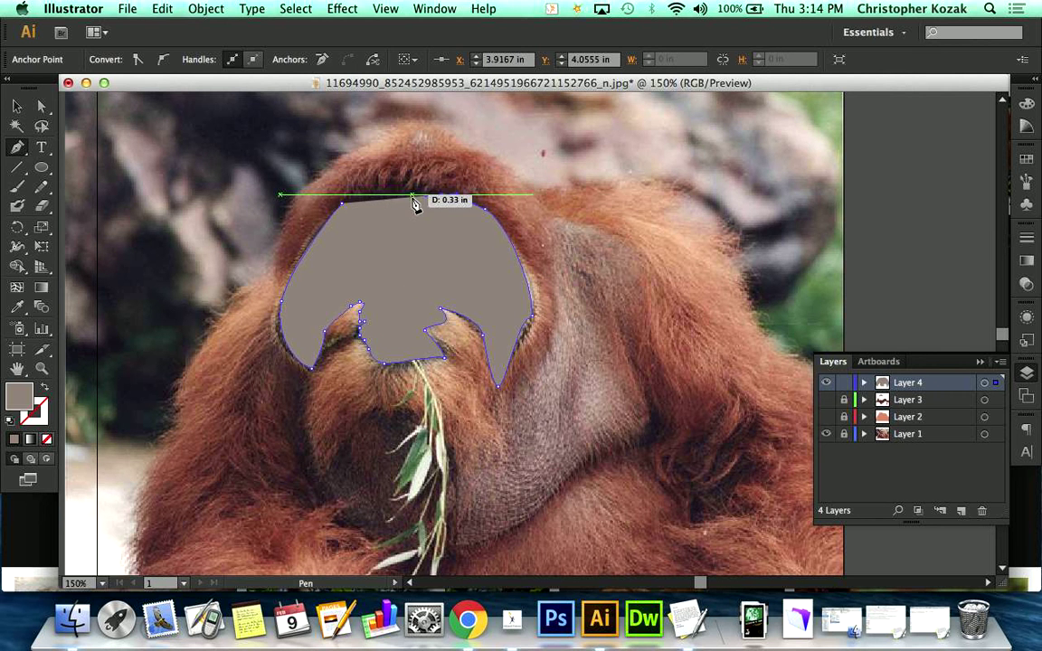
Step: Close the face shape with jagged points along the forehead hairline back to its starting anchor, and deselect it
click(412, 194)
click(417, 182)
click(408, 187)
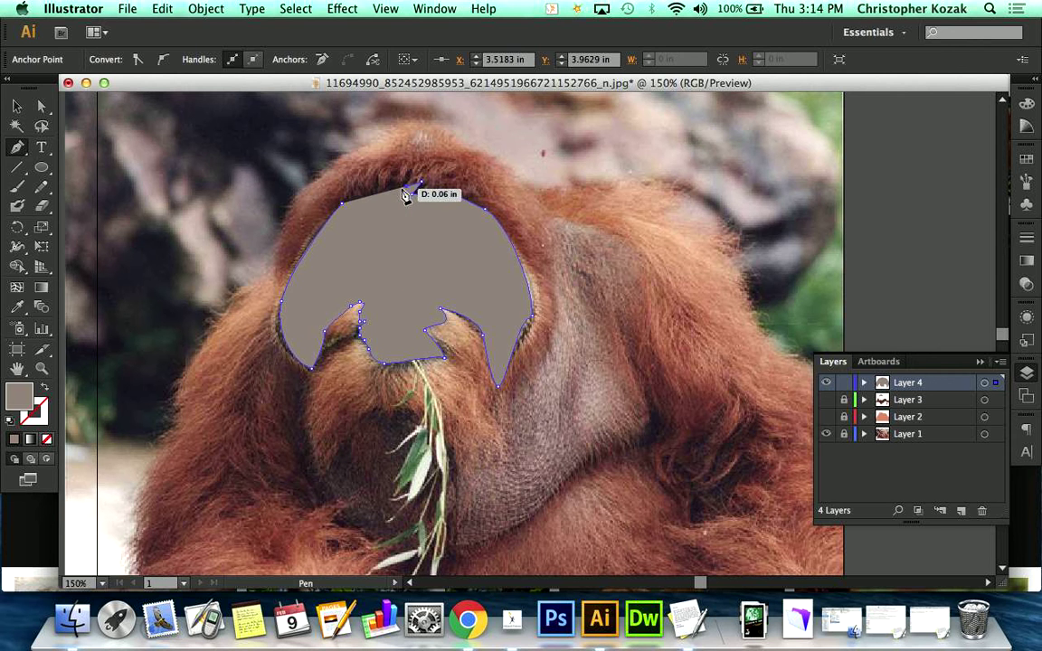
click(400, 192)
drag(404, 201, 344, 209)
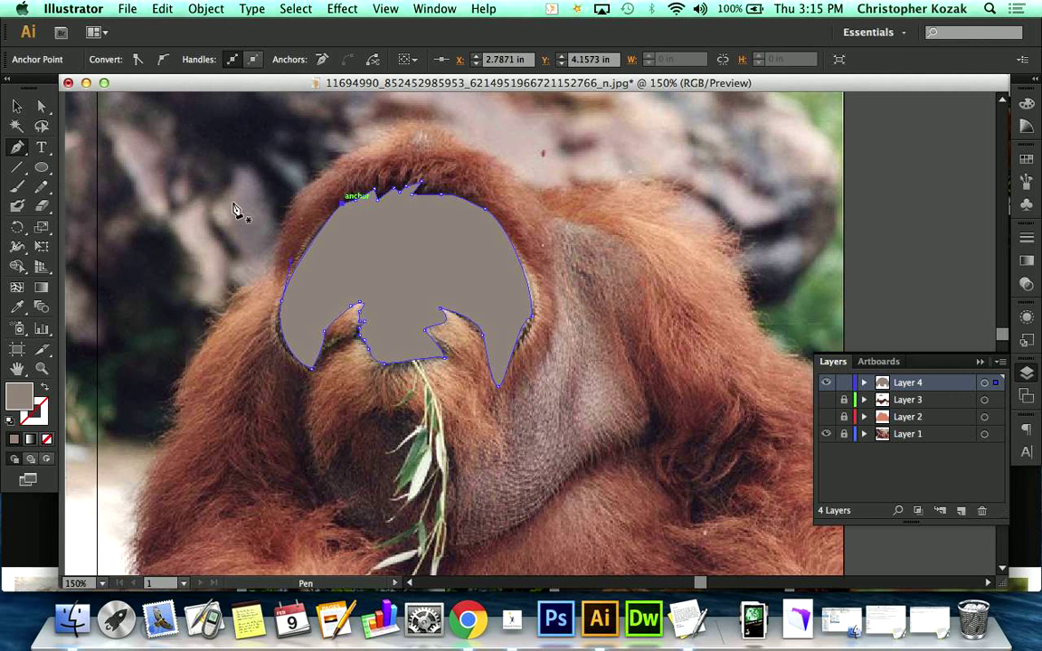
click(14, 107)
click(85, 141)
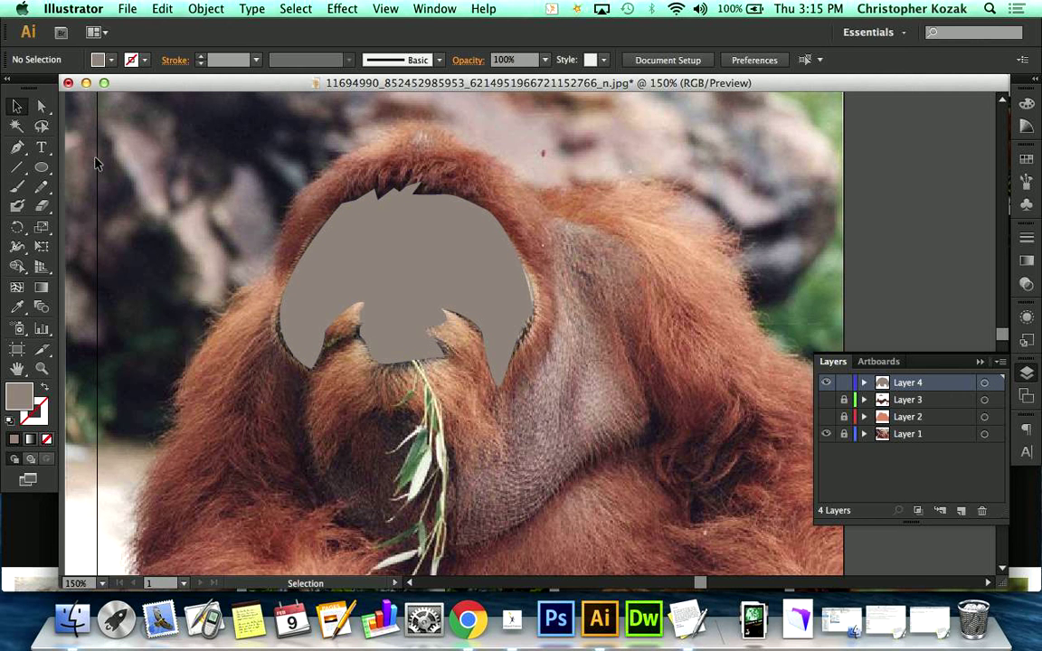
Step: Sample the pinkish-gray skin color from the bare throat area beside the shoulder as the new fill
scroll(277, 278, down, 5)
scroll(277, 278, right, 3)
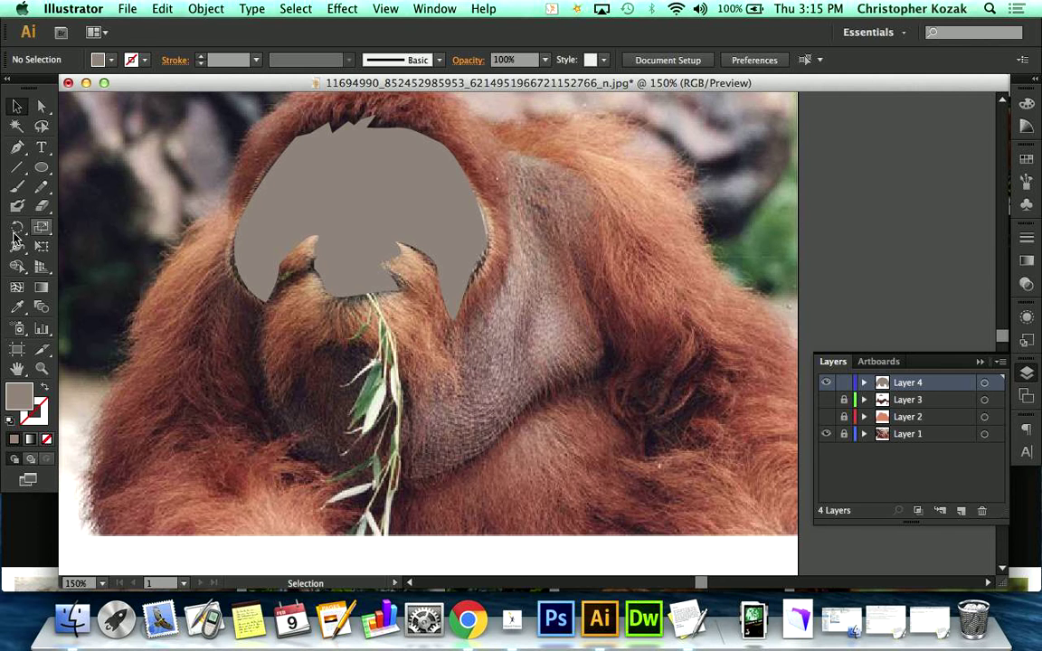
click(18, 306)
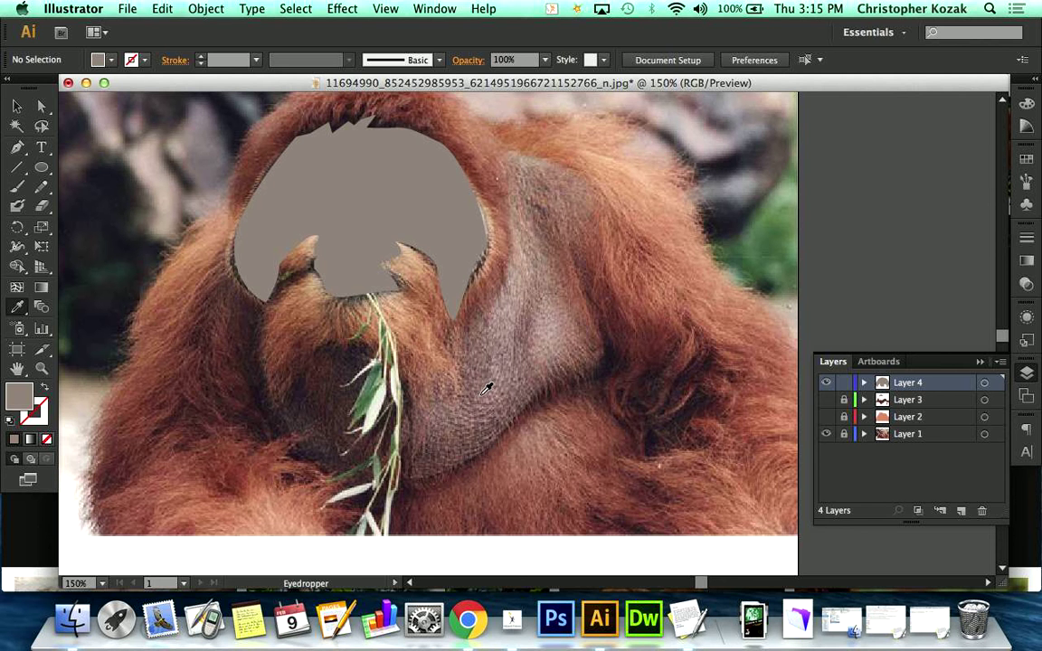
drag(487, 389, 549, 331)
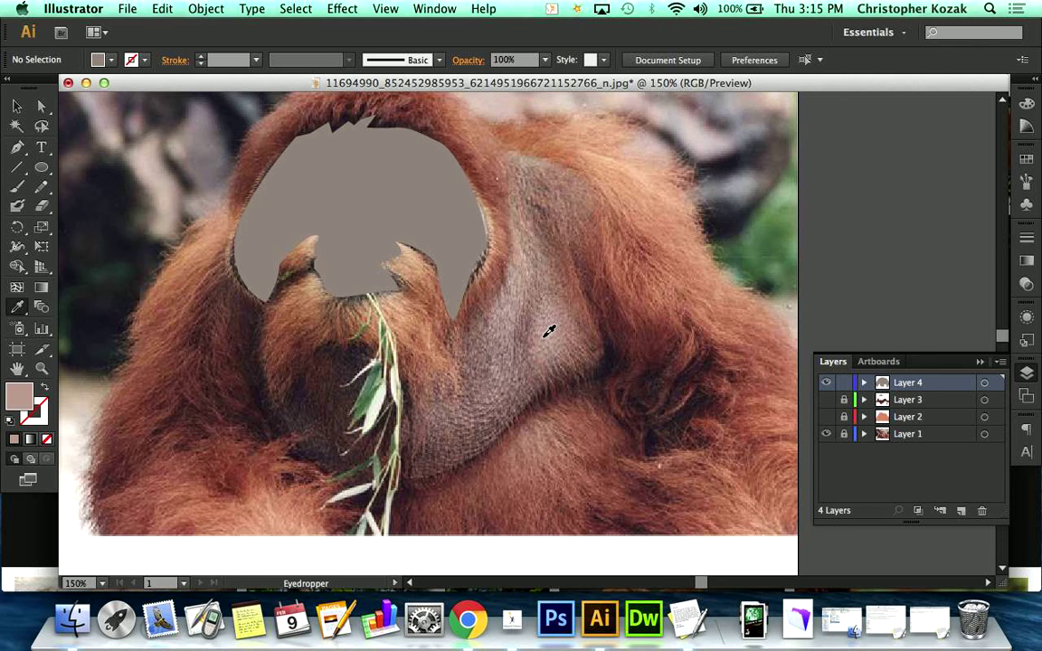
Step: Start a throat skin shape with the Pen tool below the shoulder fur, tracing its outer edge down and along the bottom past the leaves
click(17, 148)
click(505, 156)
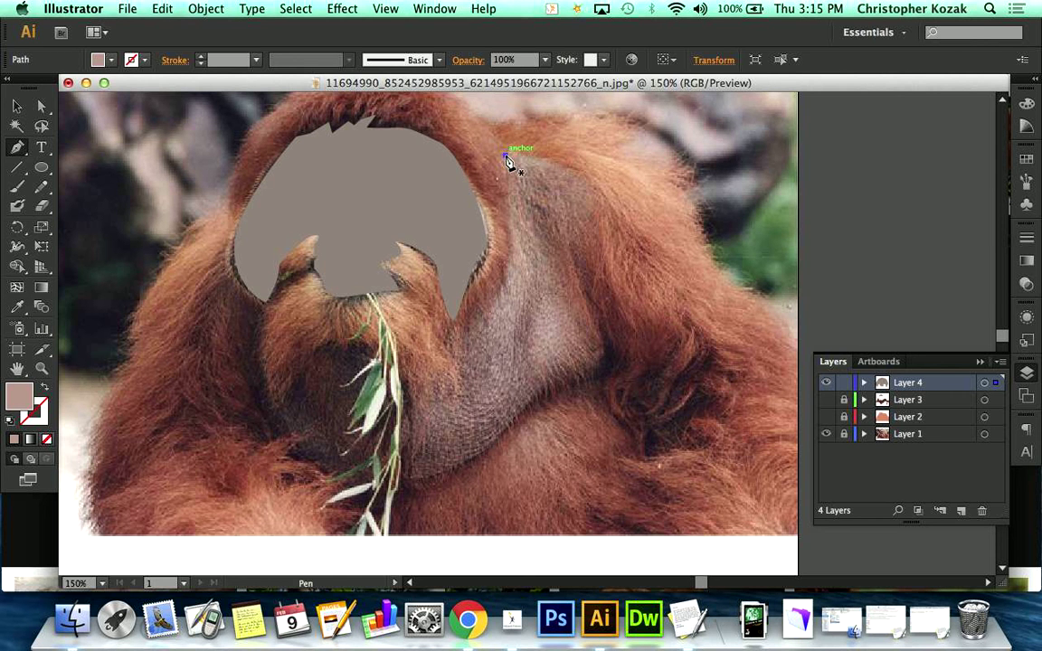
click(567, 162)
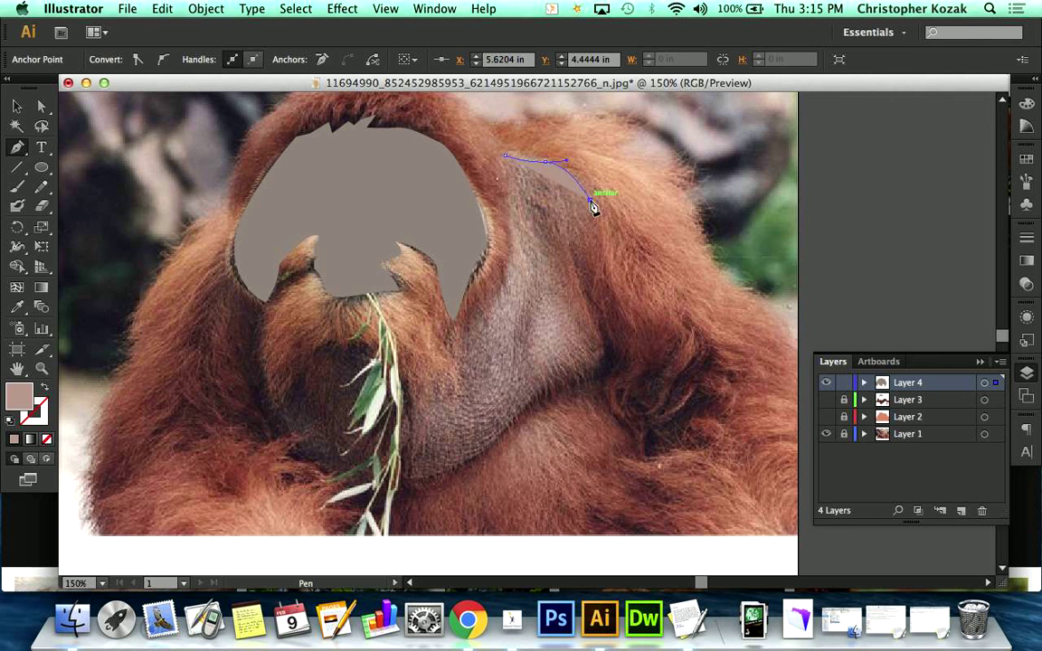
click(590, 262)
drag(590, 295, 601, 310)
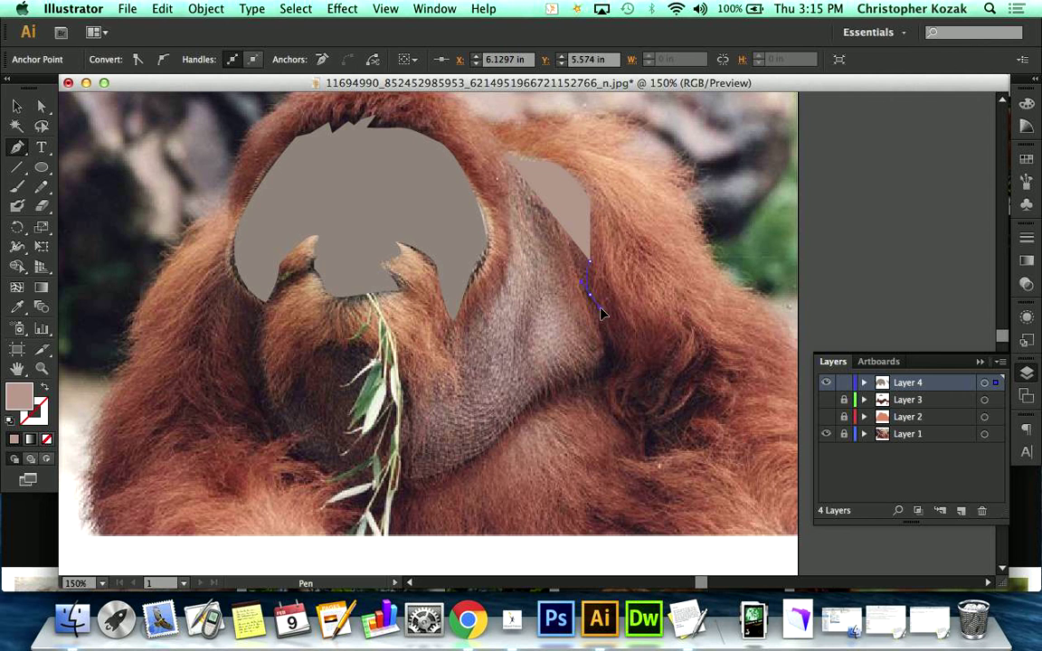
click(606, 355)
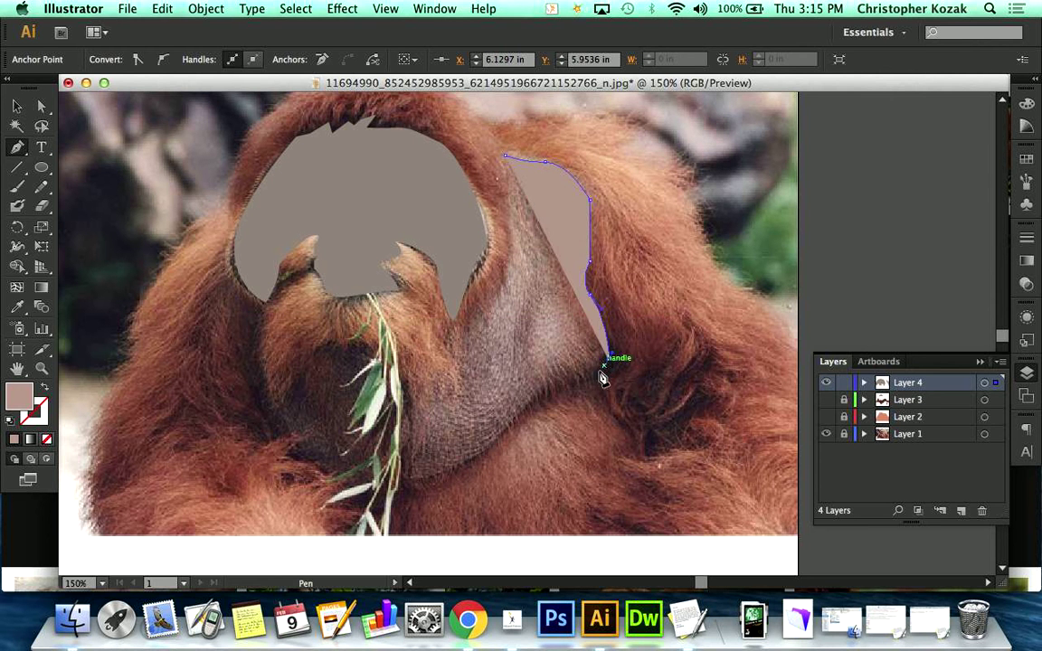
click(580, 381)
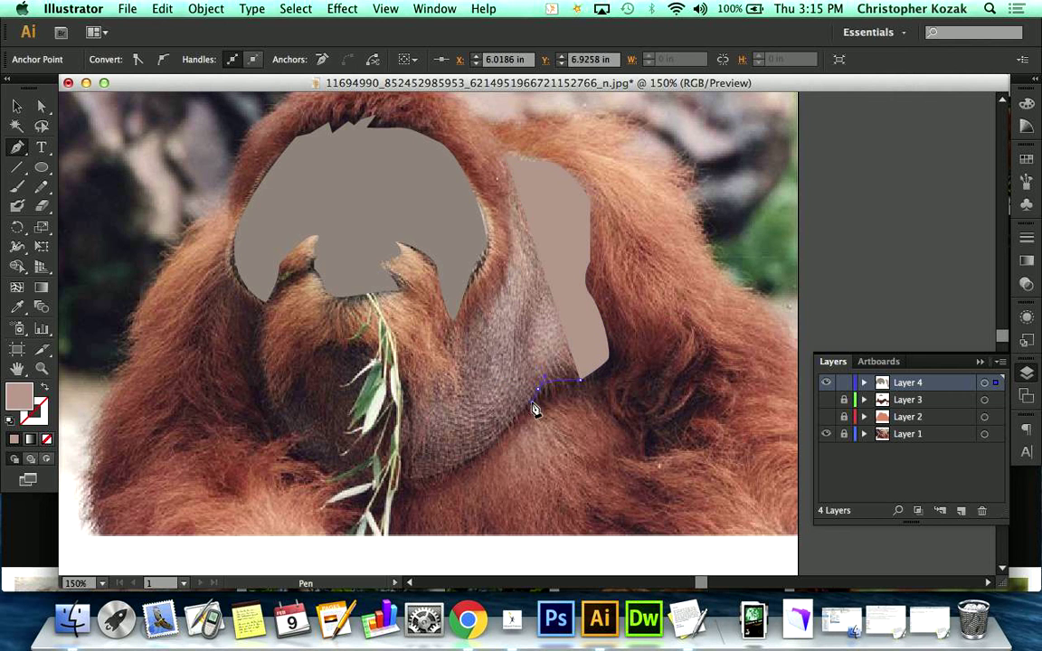
click(469, 460)
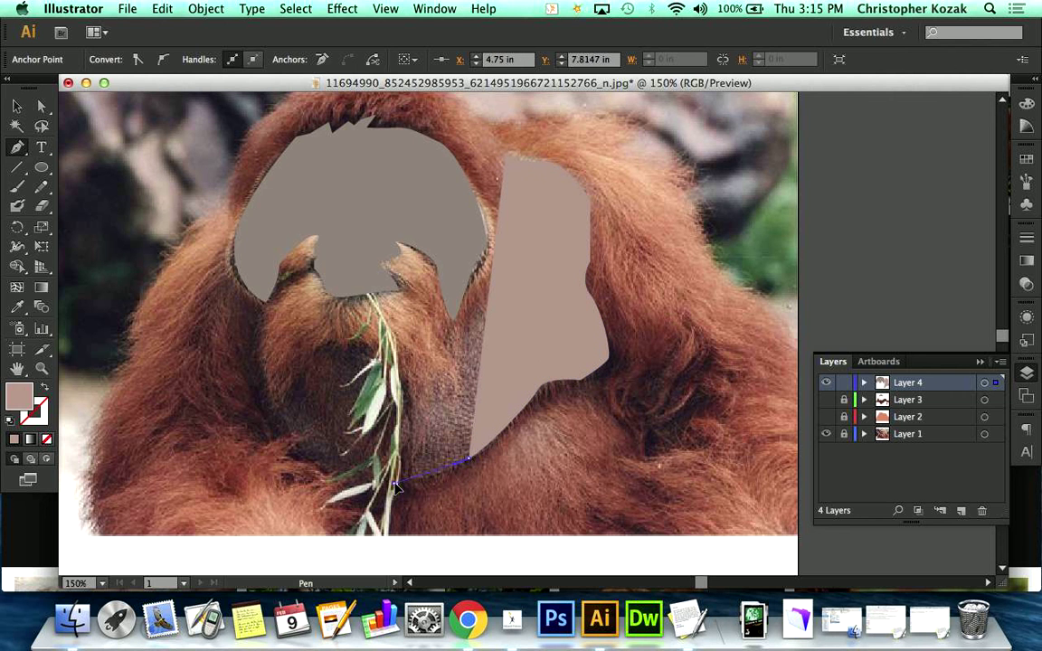
click(326, 481)
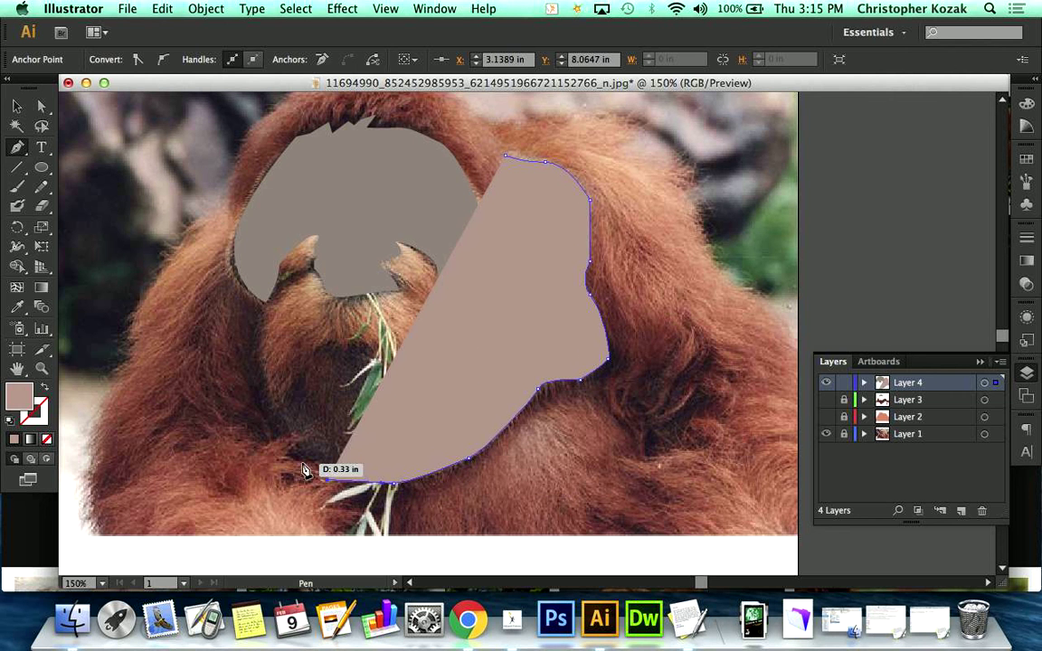
Step: Continue the throat shape up around its far side and across the lower beard edge to the beard's outer tip
drag(295, 451, 277, 415)
click(285, 400)
drag(304, 370, 485, 317)
click(326, 347)
click(408, 348)
click(439, 371)
Step: Close the throat shape by tracing up along the fur beside the cheek to its starting anchor, and deselect it
drag(513, 281, 515, 276)
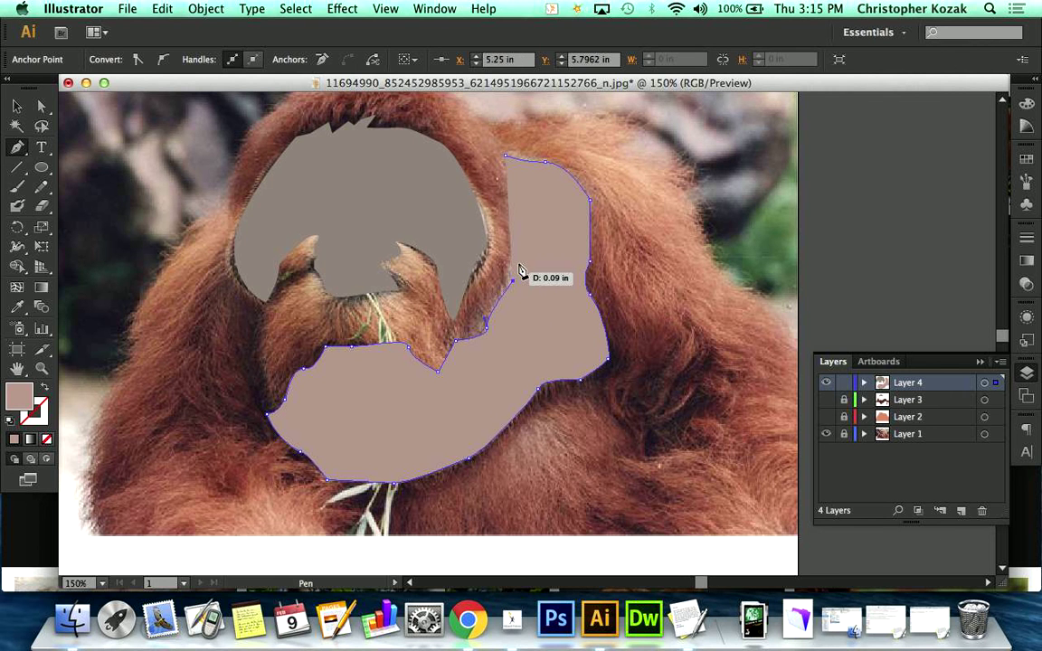
click(520, 255)
click(516, 218)
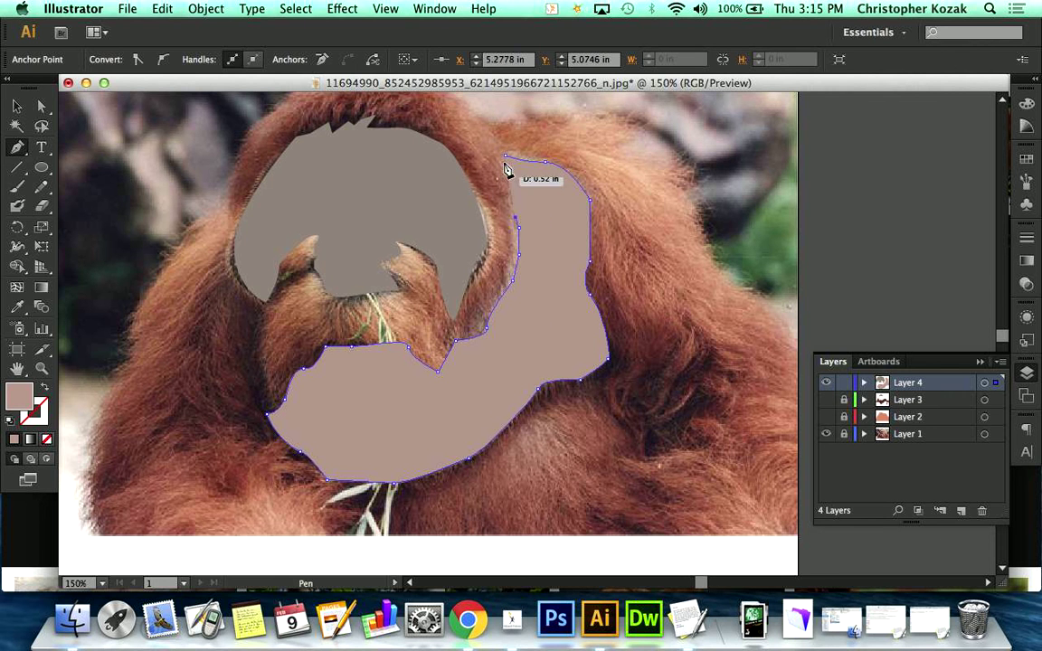
click(507, 160)
click(16, 106)
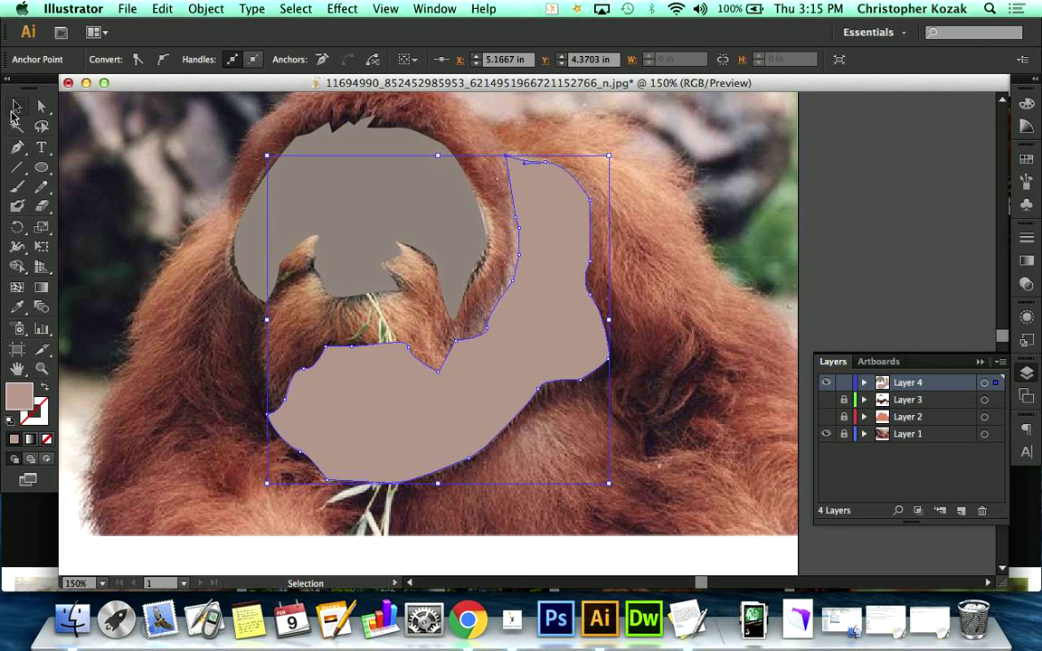
click(124, 161)
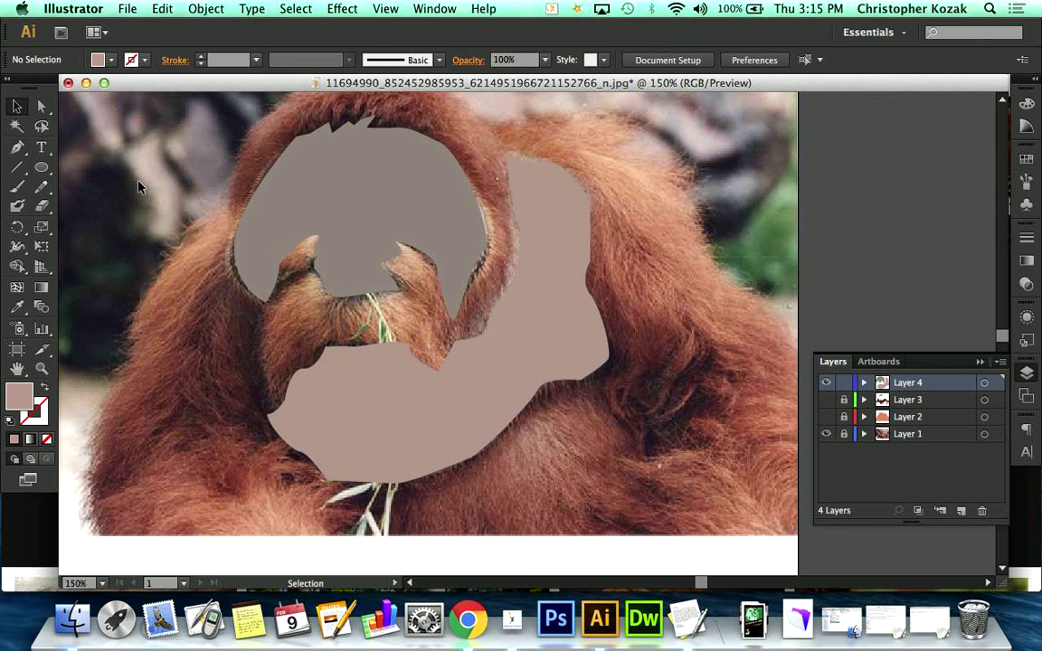
Step: Hide and lock Layer 4, and add a new layer above it
click(827, 383)
click(957, 512)
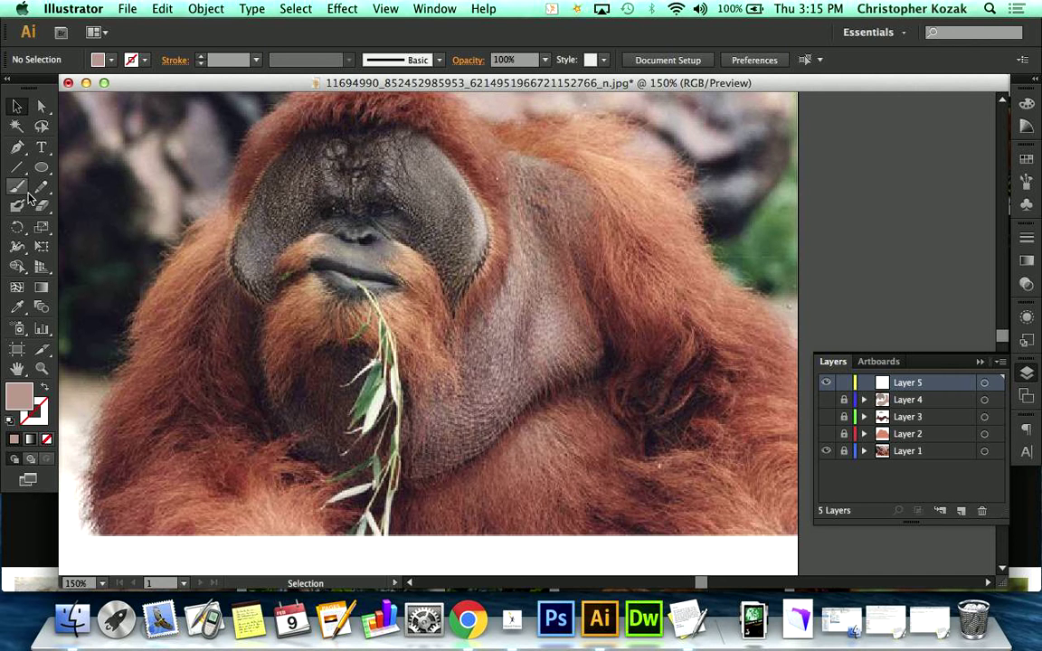
Step: Sample the dark gray-brown color from the wrinkled forehead skin as the new fill
click(16, 146)
click(16, 307)
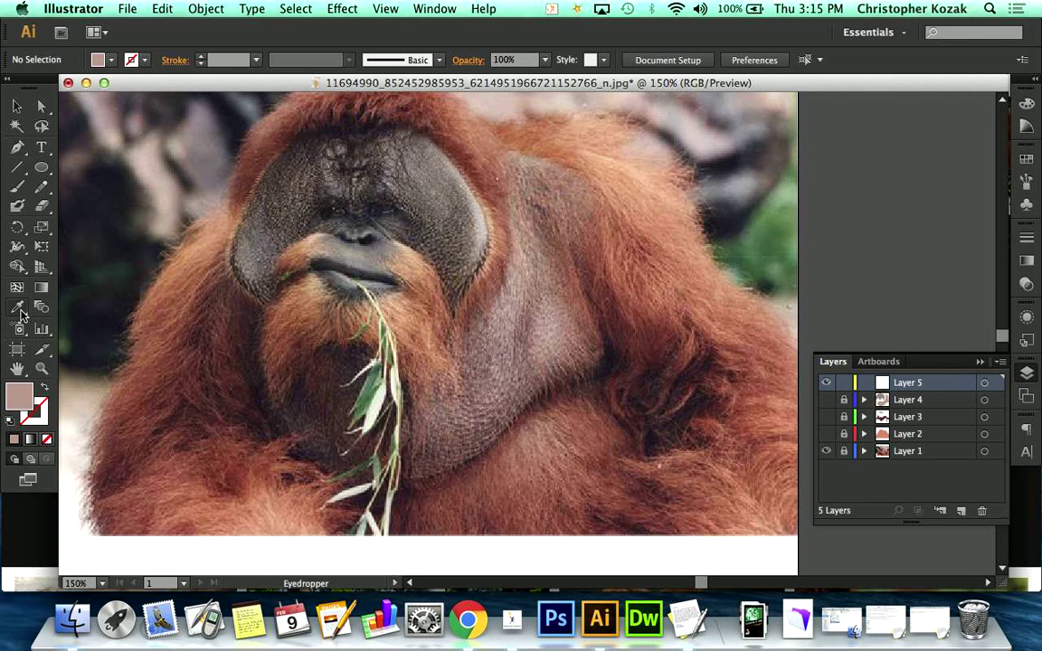
click(359, 145)
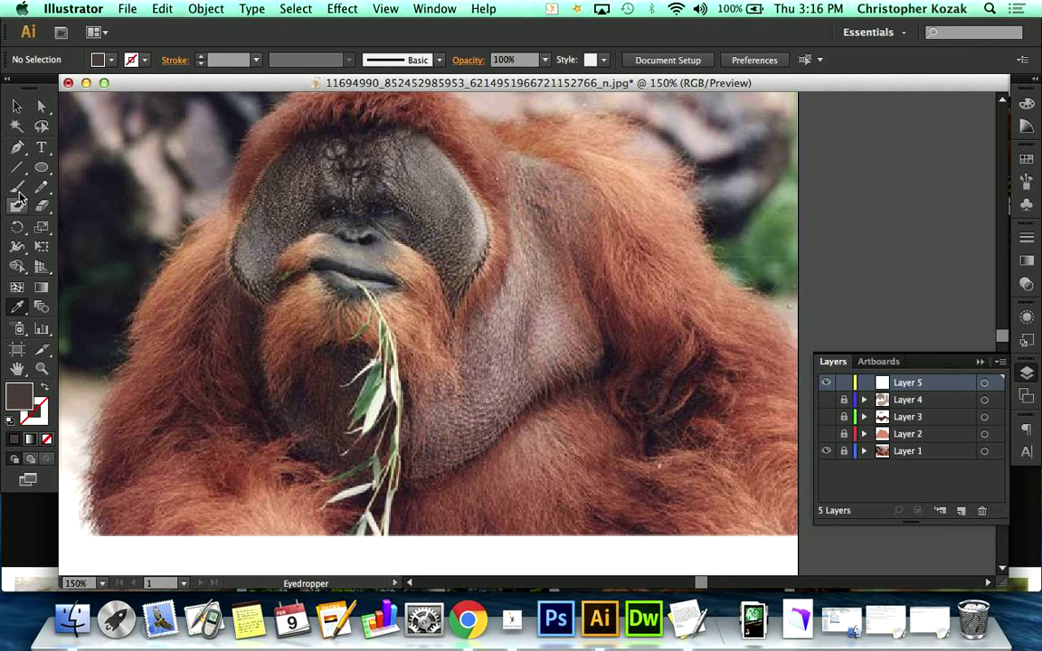
Step: Trace the nostril on the photo's left as a closed Pen shape filled with the sampled dark gray-brown, and deselect it
click(16, 146)
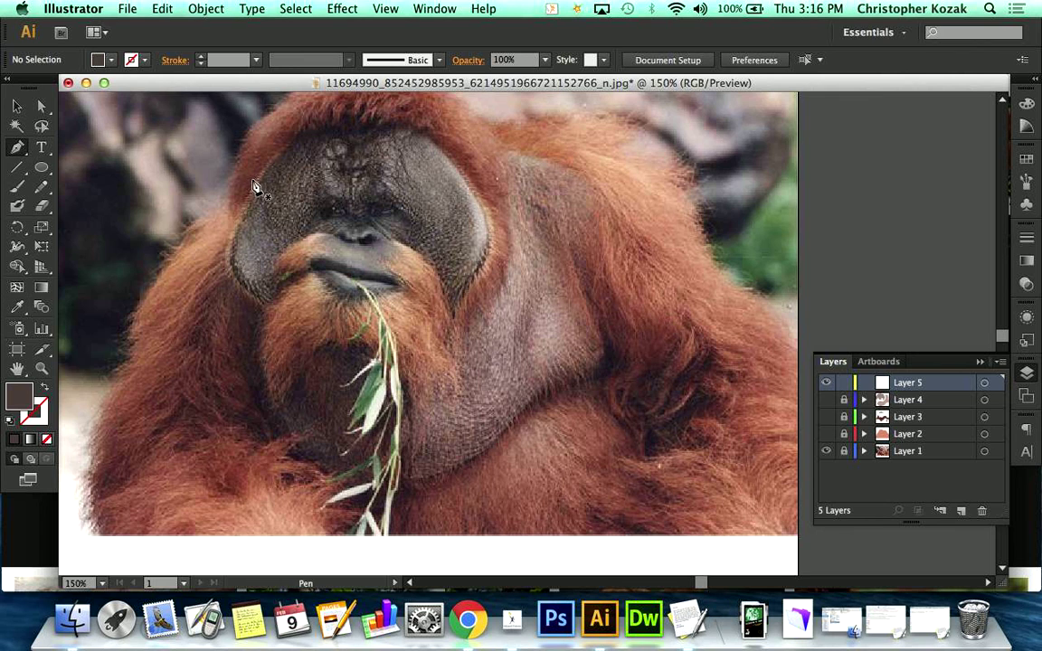
scroll(253, 186, down, 4)
scroll(253, 186, up, 9)
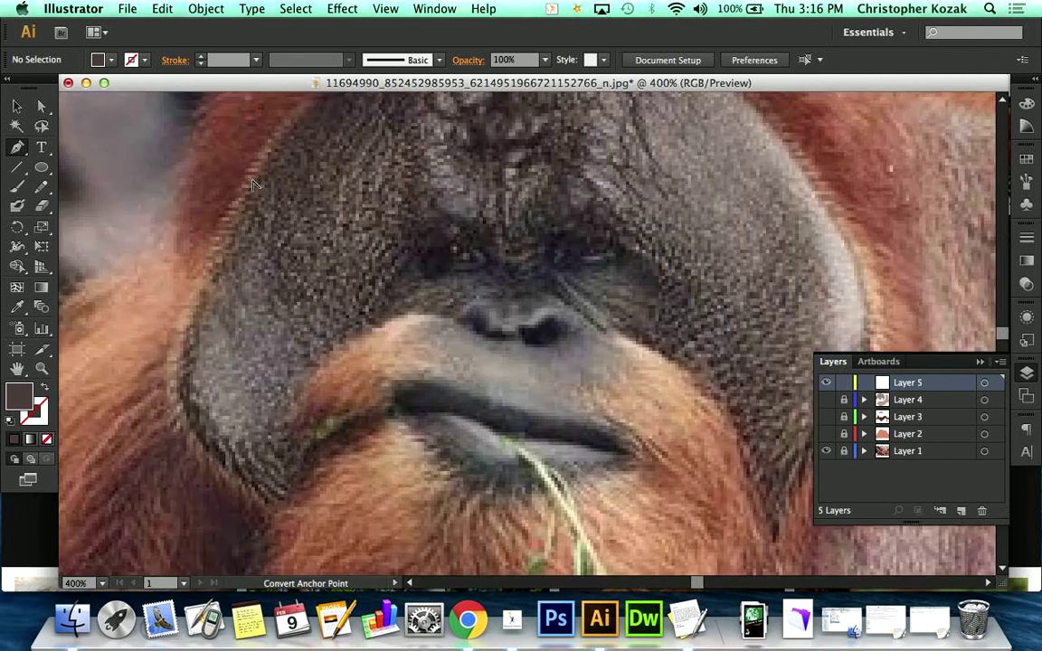
scroll(253, 186, down, 3)
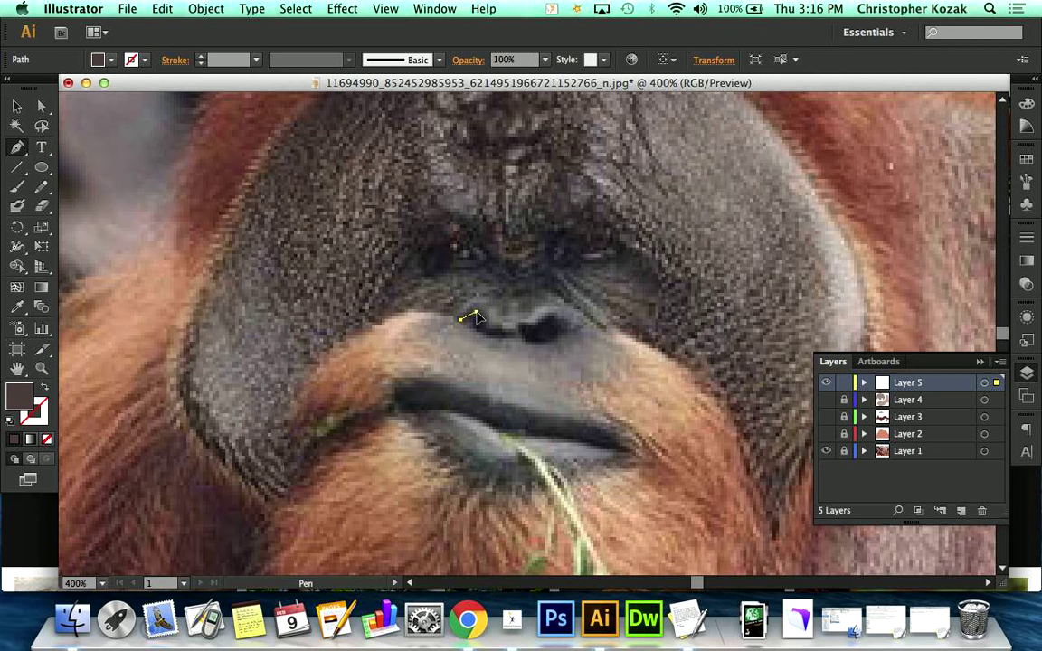
drag(477, 313, 488, 308)
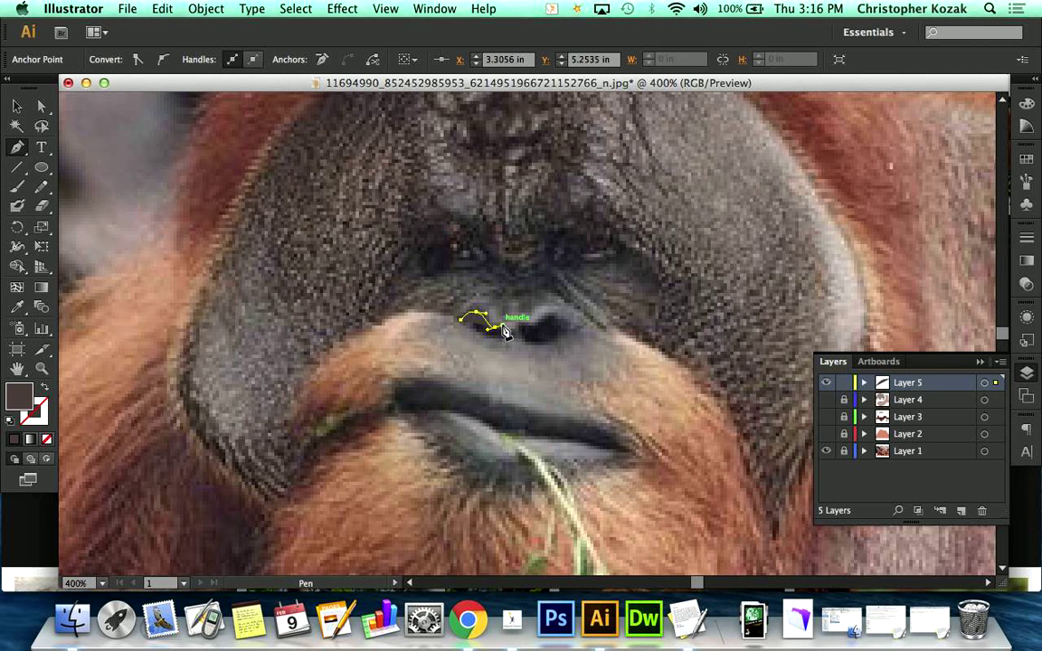
click(503, 334)
click(474, 334)
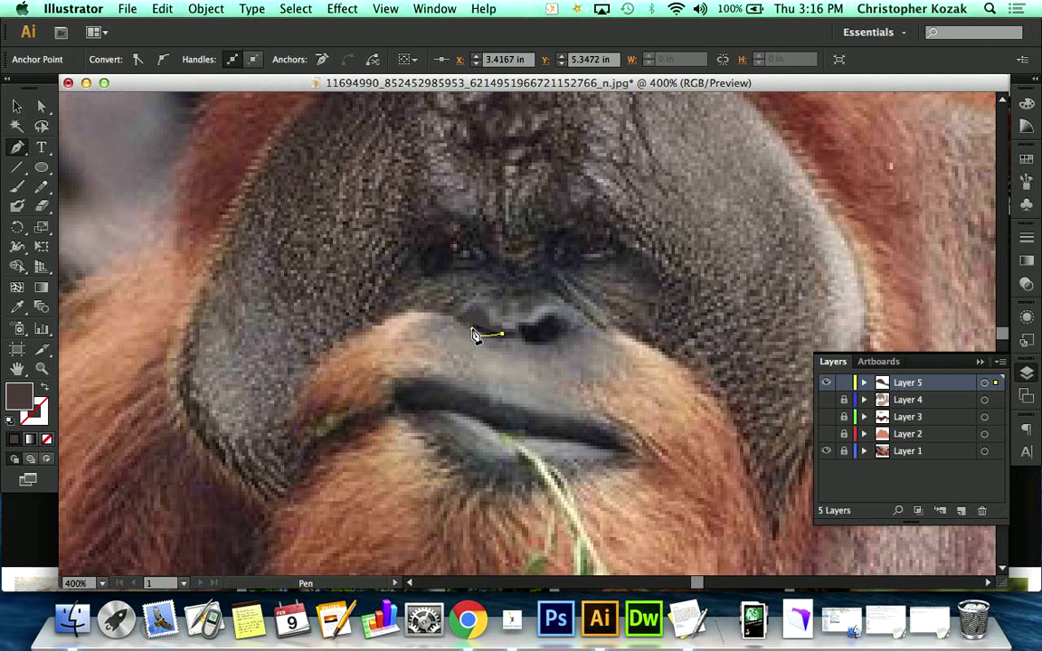
click(18, 107)
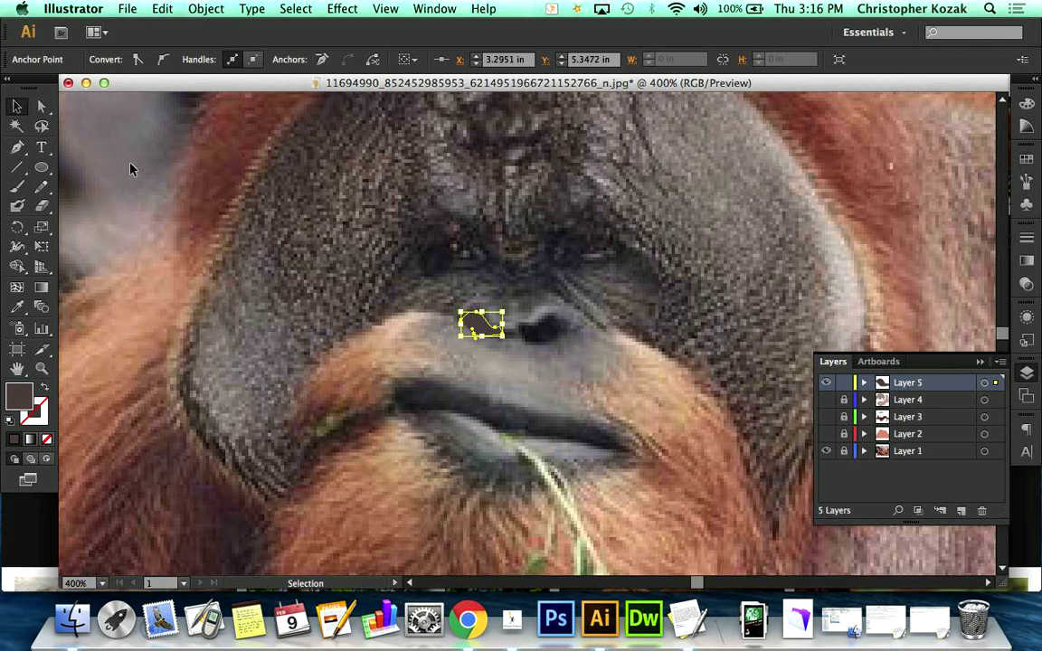
click(130, 168)
Step: Trace the nostril on the photo's right as a dark gray-brown Pen shape along its upper and lower edges, and deselect it
click(17, 147)
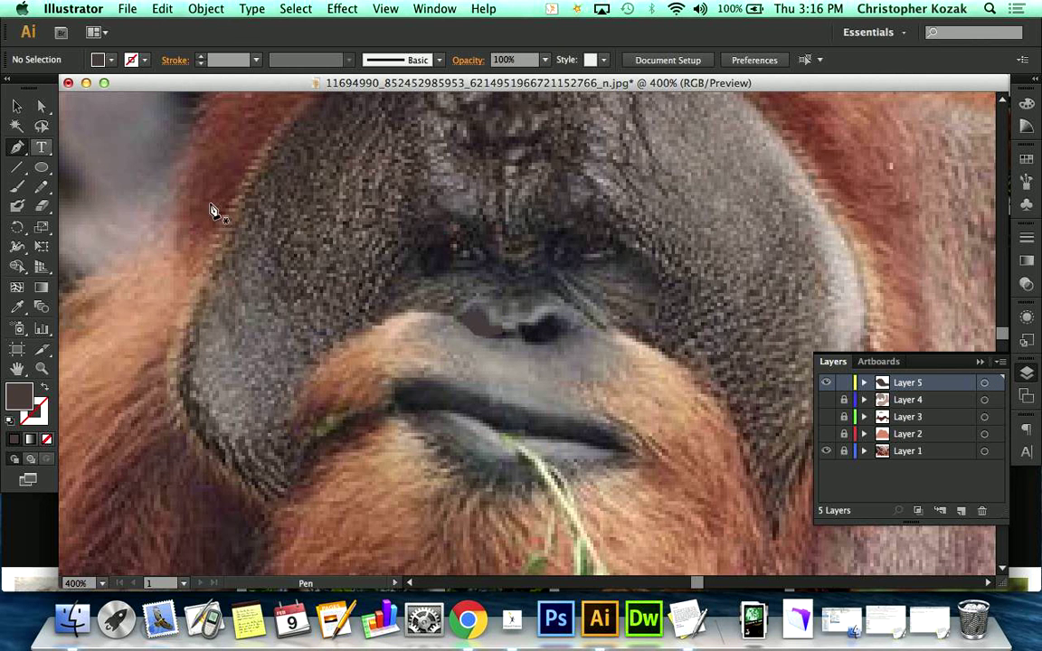
click(572, 335)
click(551, 319)
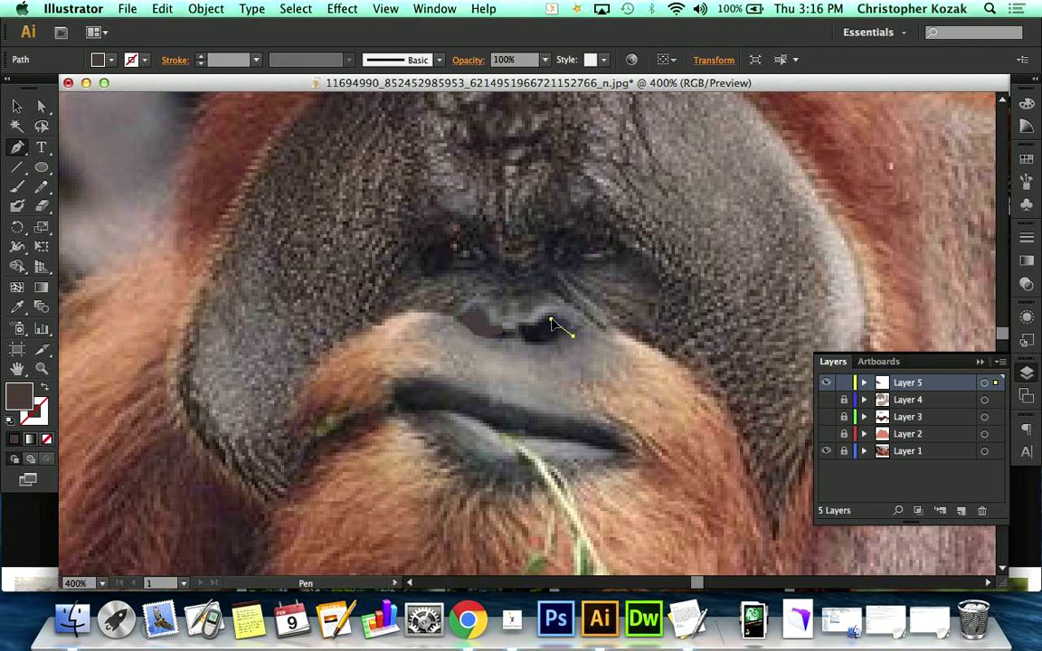
click(519, 327)
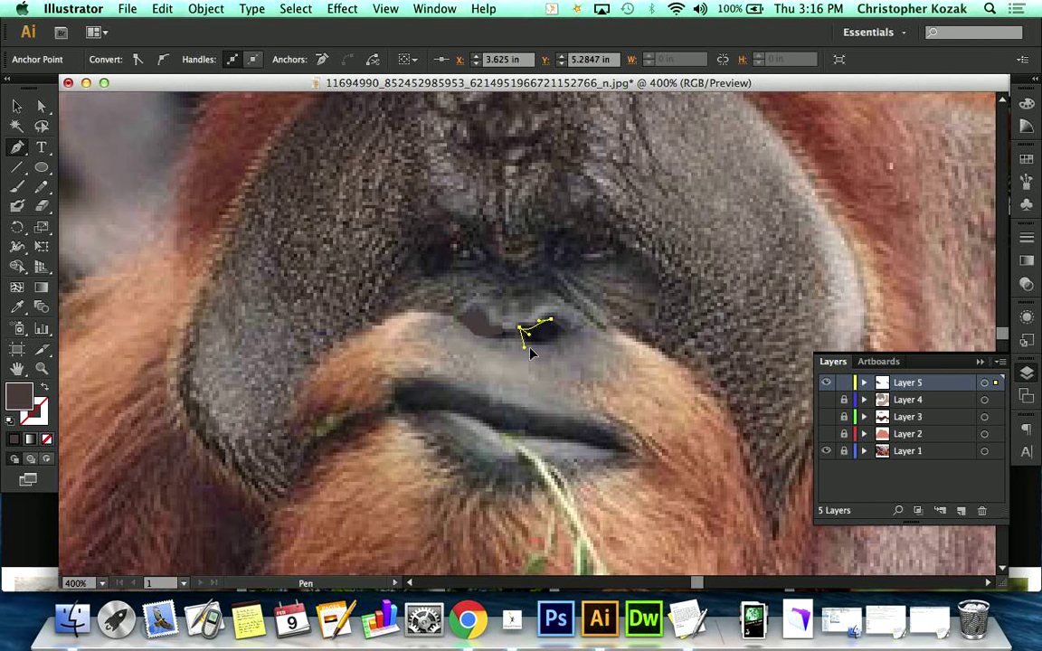
drag(507, 337, 553, 340)
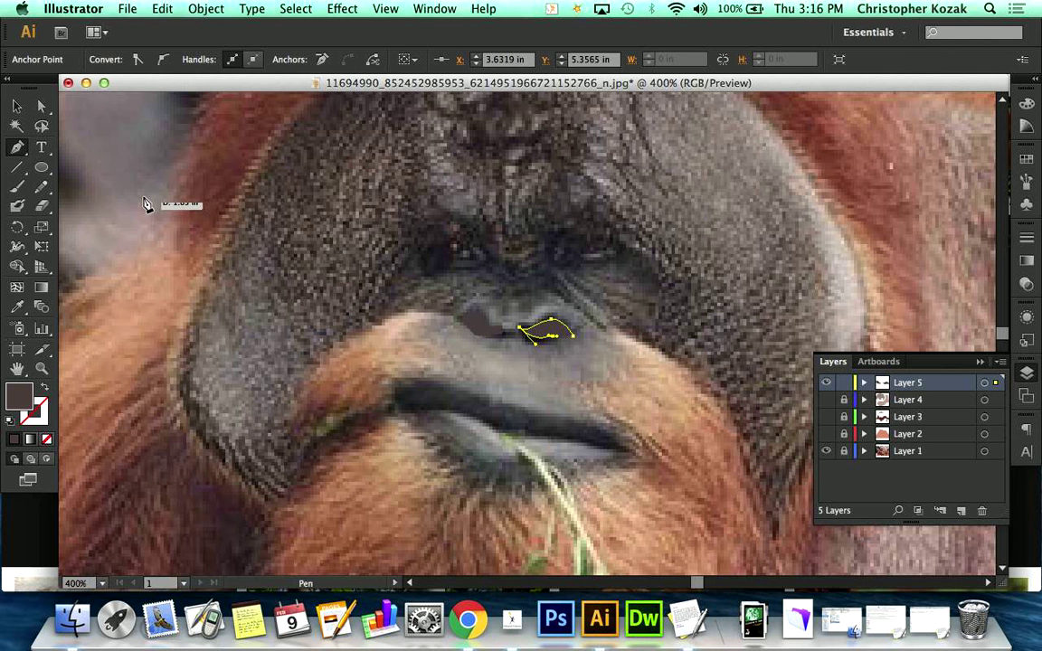
click(25, 106)
click(276, 237)
scroll(534, 581, up, 3)
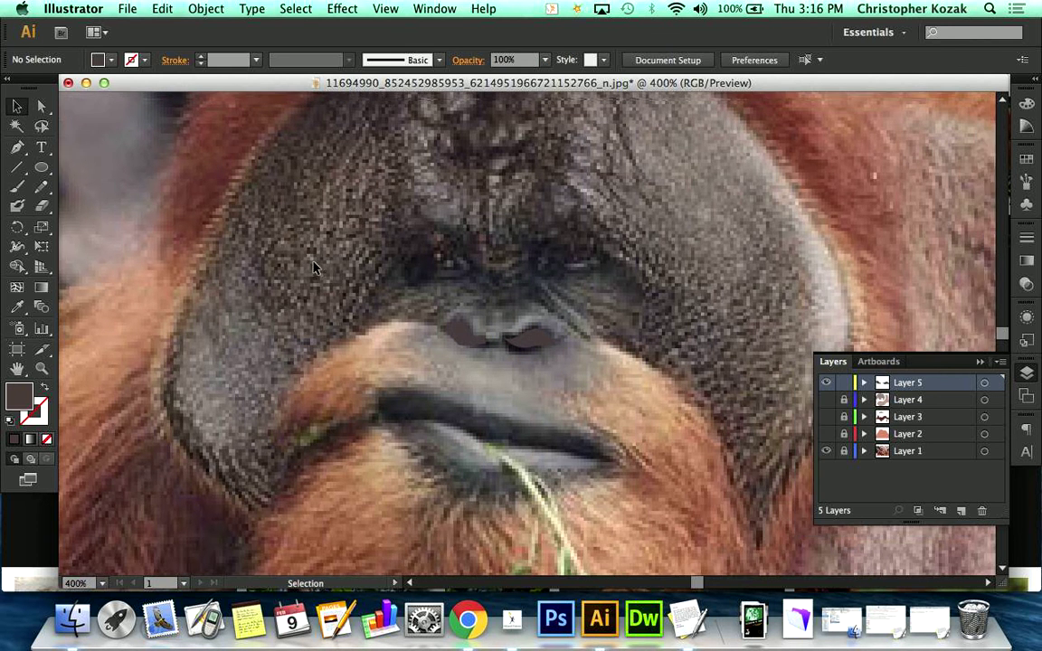
click(512, 620)
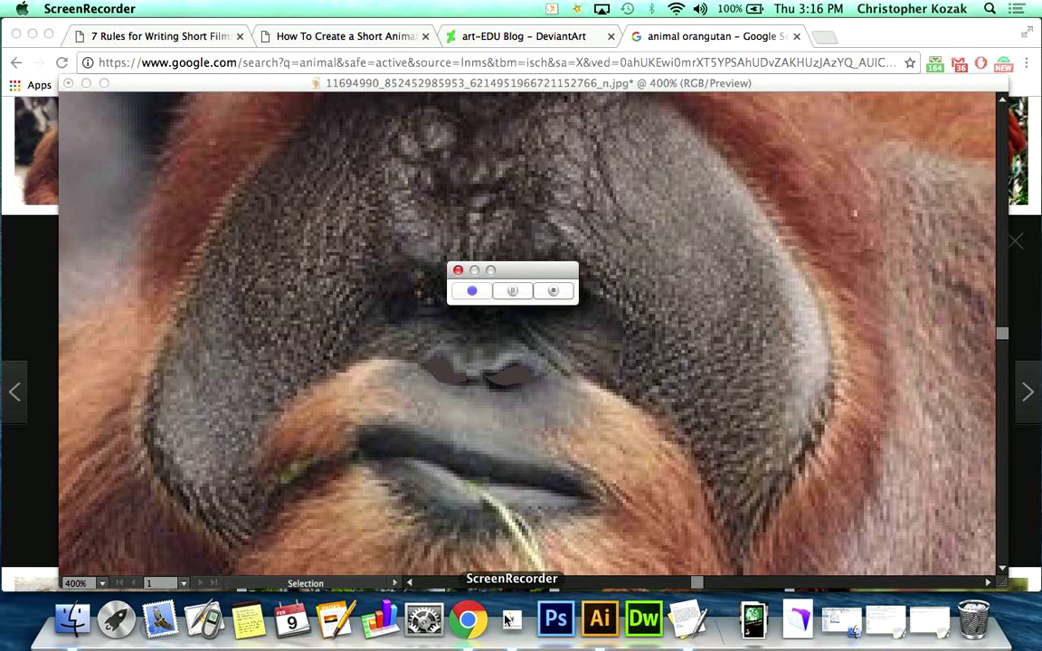
click(272, 259)
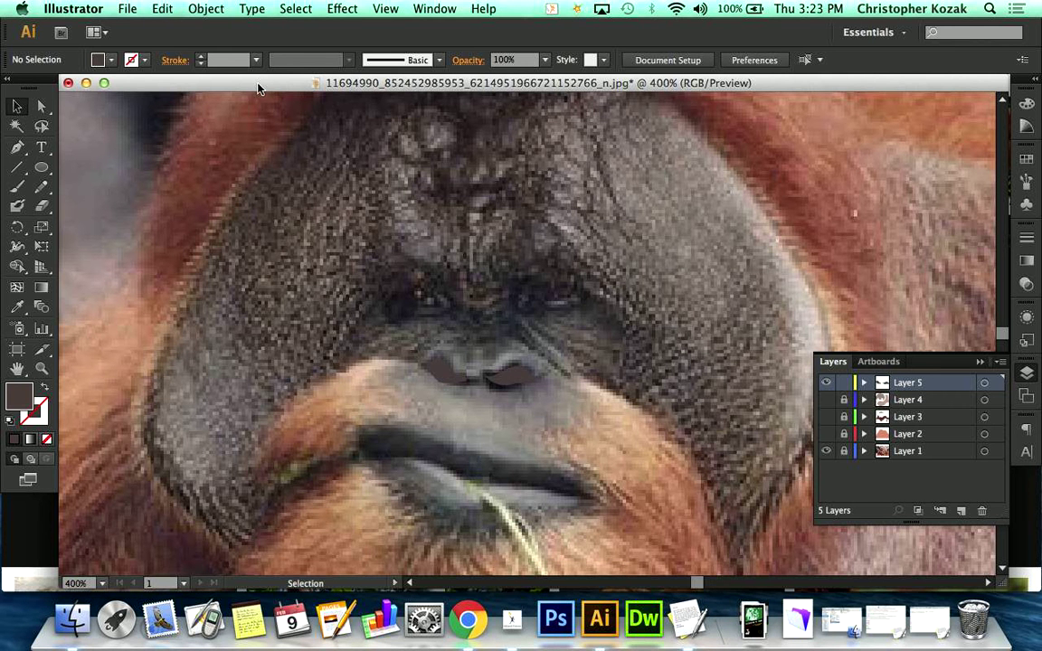
Step: Start a Pen shape around the eye on the photo's right, tracing from below its inner corner over the upper lid to the outer corner
click(16, 147)
click(425, 360)
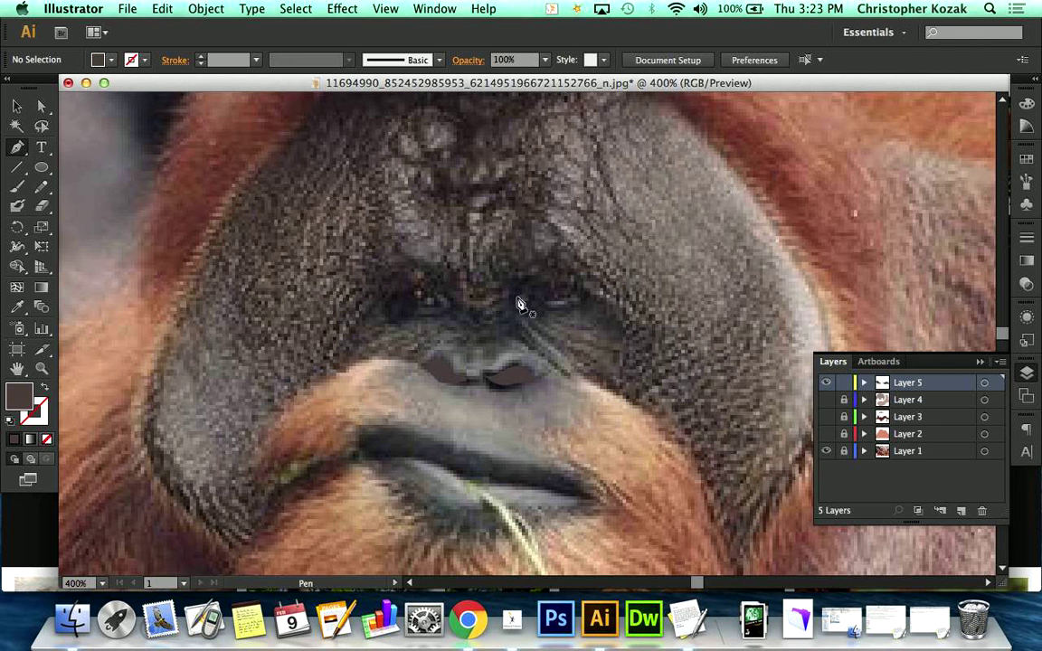
click(542, 335)
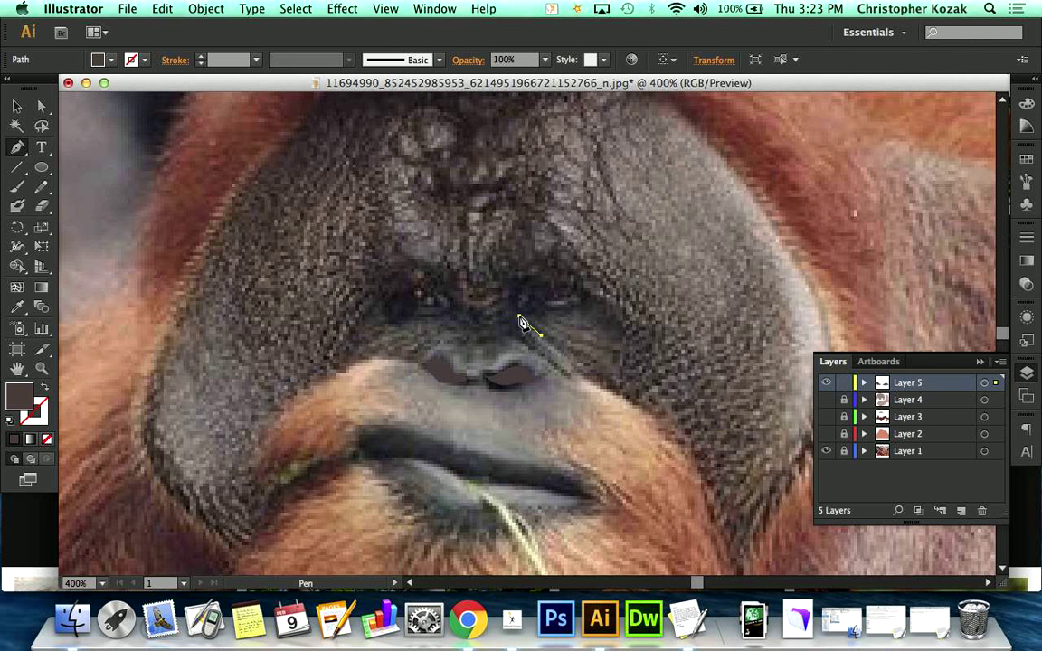
click(519, 316)
click(503, 309)
click(510, 291)
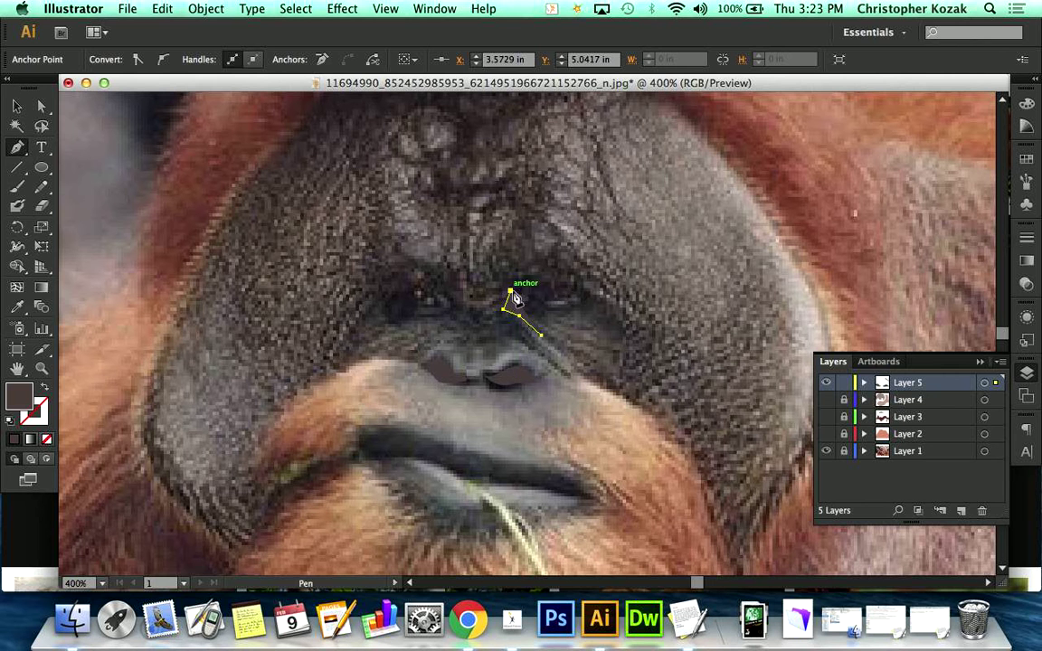
click(523, 280)
drag(561, 287, 582, 290)
click(608, 310)
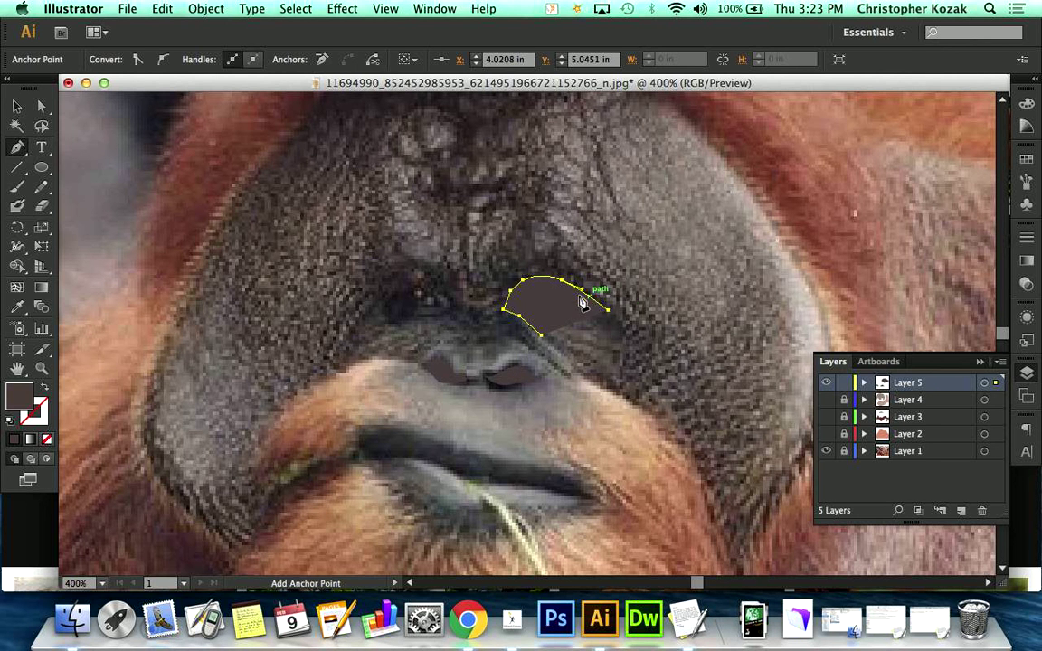
click(577, 288)
Step: Continue the eye shape back along the upper lid and around beneath the eye, leaving the eyeball uncovered, and deselect it
click(568, 293)
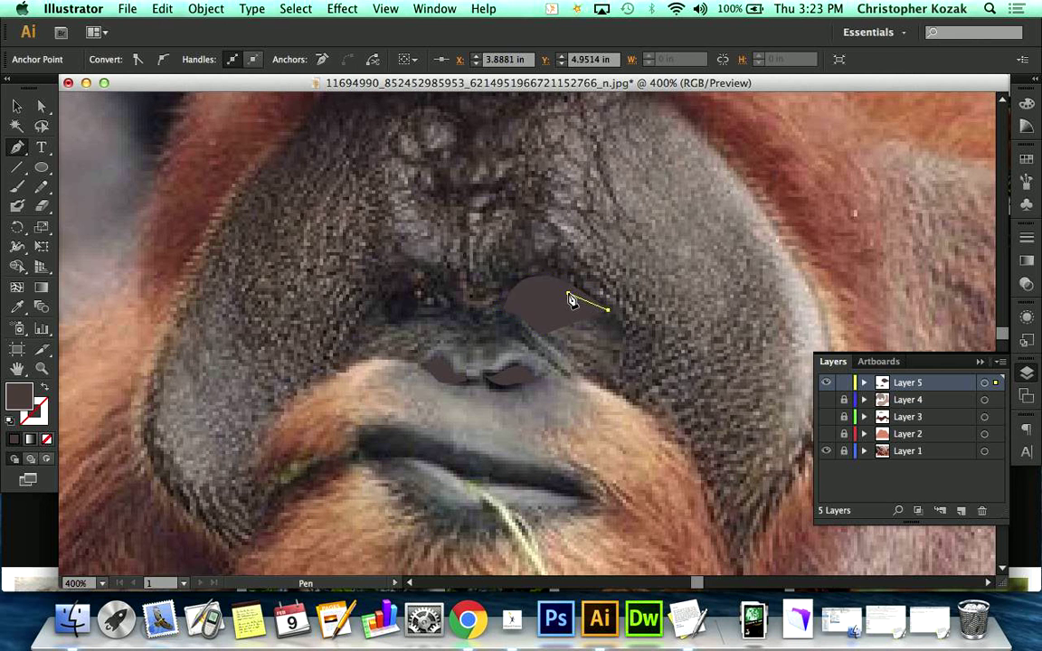
mouse_move(556, 302)
mouse_down()
mouse_move(542, 300)
mouse_move(550, 317)
mouse_up()
click(525, 306)
click(566, 305)
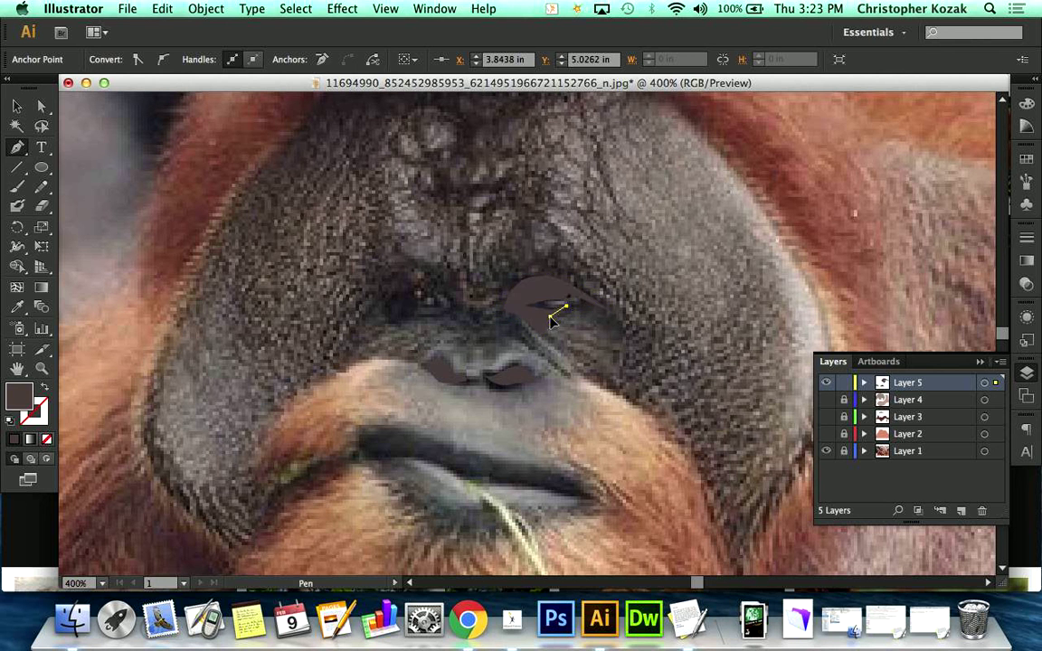
click(532, 314)
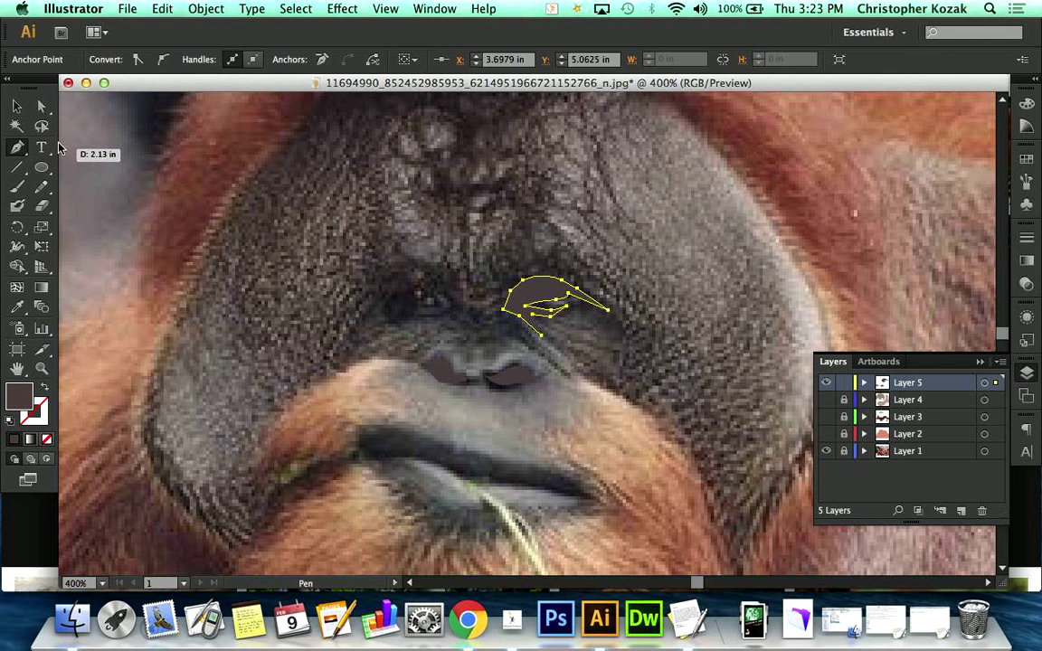
click(16, 105)
click(142, 240)
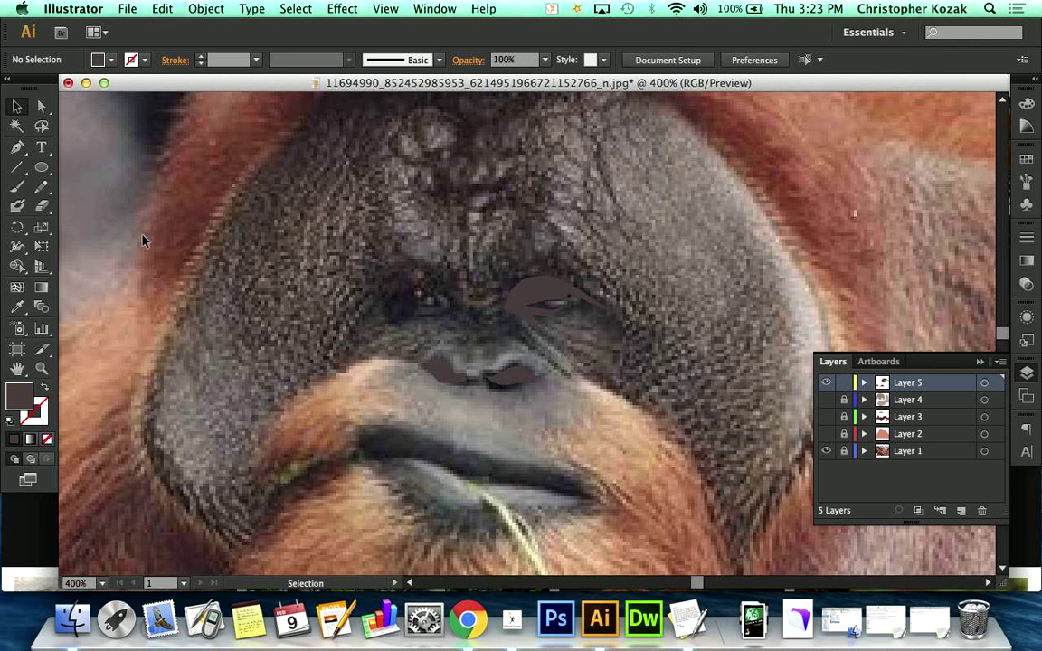
Step: Trace the shadow at the inner corner of the eye on the photo's left as a small Pen shape, and deselect it
click(19, 150)
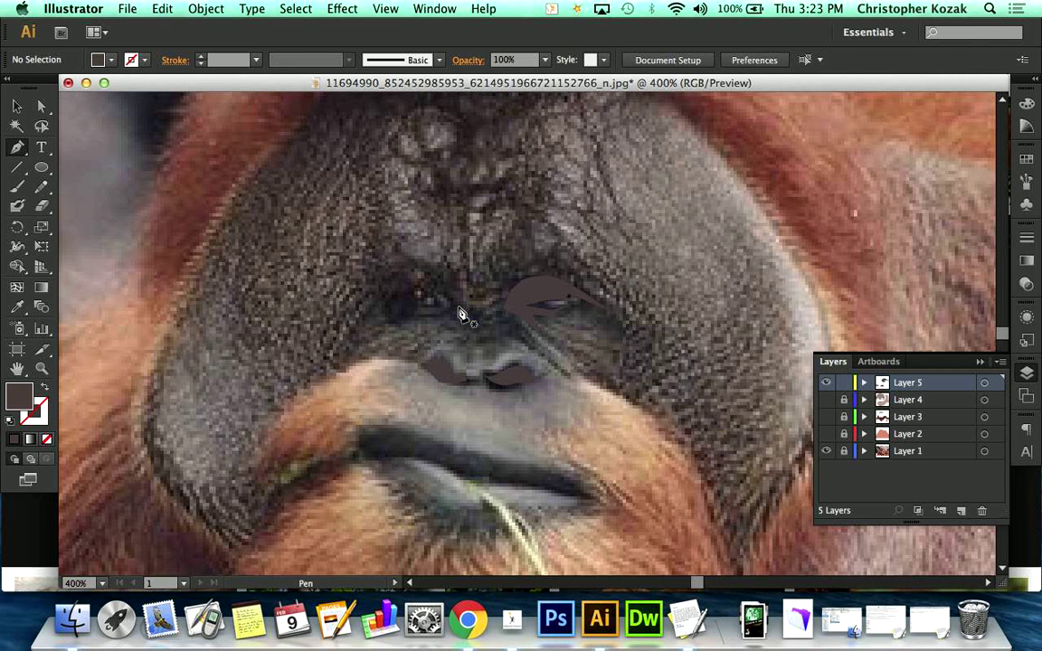
drag(446, 294, 422, 321)
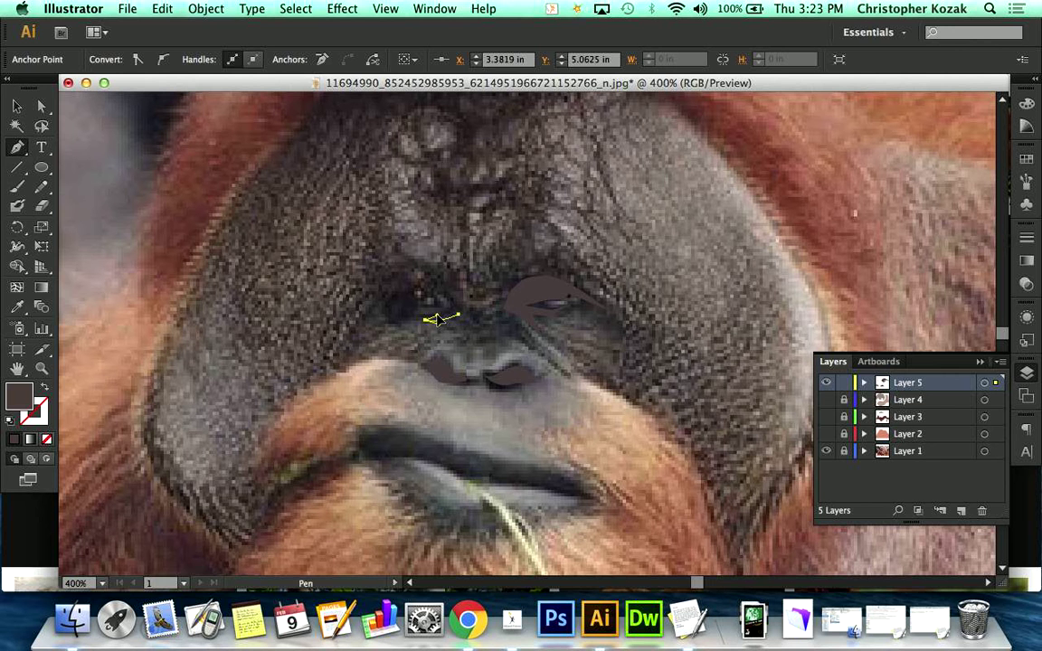
click(447, 315)
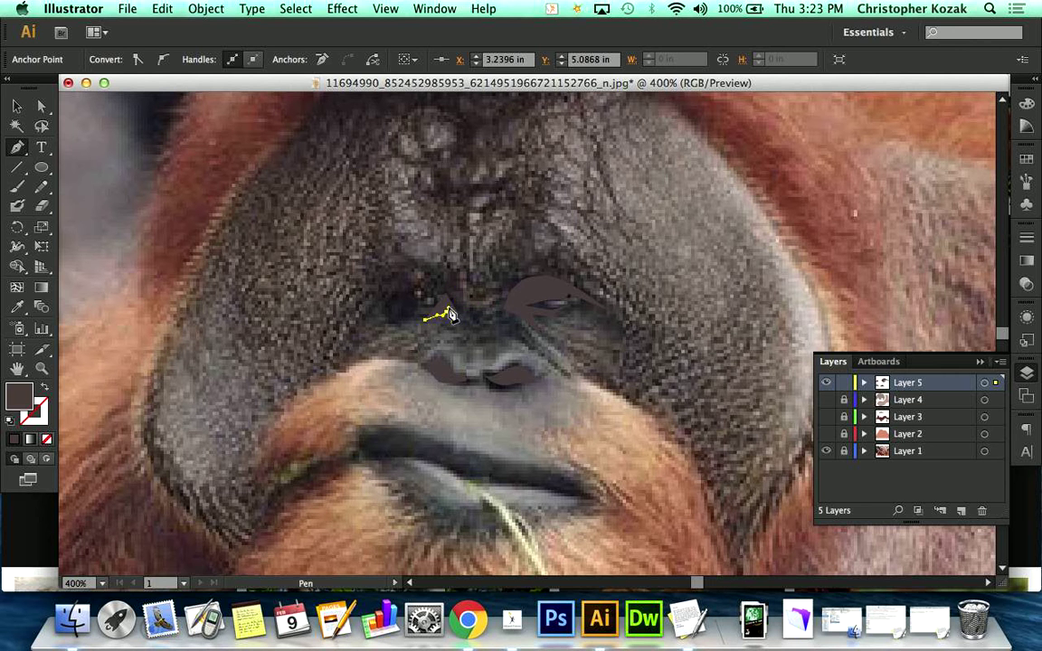
drag(446, 311, 449, 308)
click(446, 295)
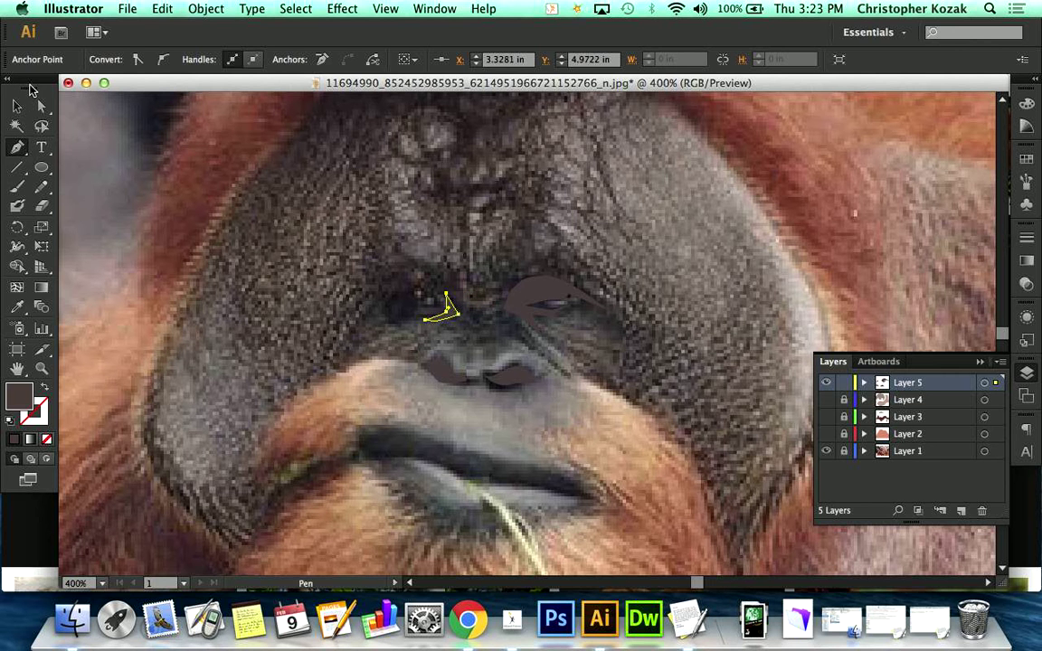
click(16, 106)
click(276, 254)
Step: Trace the dark outer part of the eye on the photo's left as a closed Pen shape, and deselect it
click(16, 146)
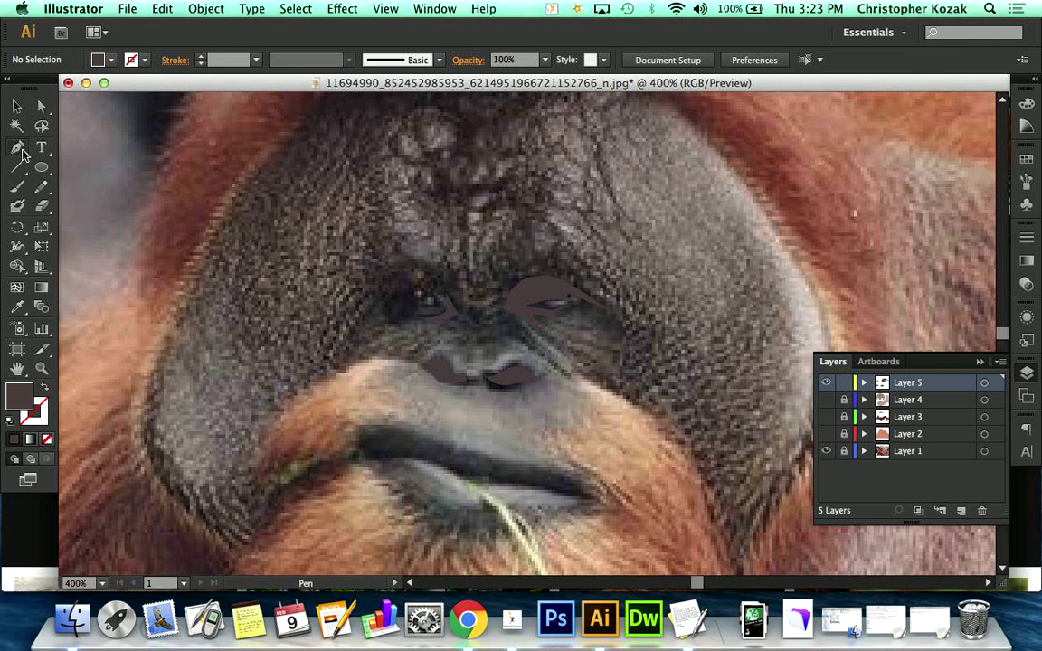
click(425, 290)
mouse_move(425, 291)
mouse_down()
mouse_move(437, 309)
mouse_move(396, 321)
mouse_move(390, 302)
mouse_move(415, 301)
mouse_up()
click(409, 312)
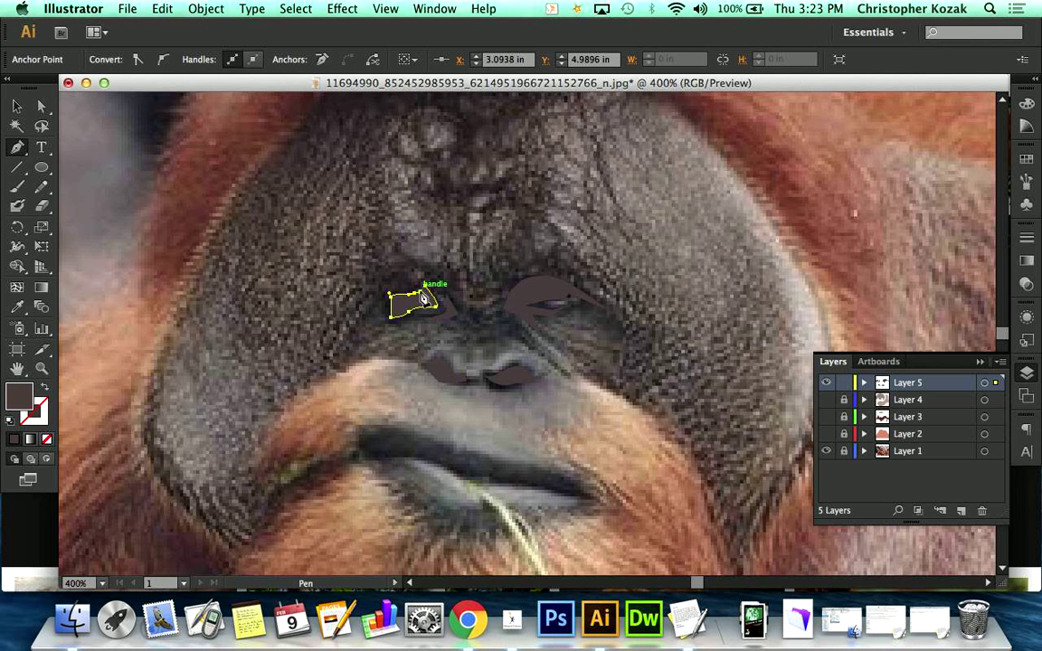
click(15, 108)
click(195, 187)
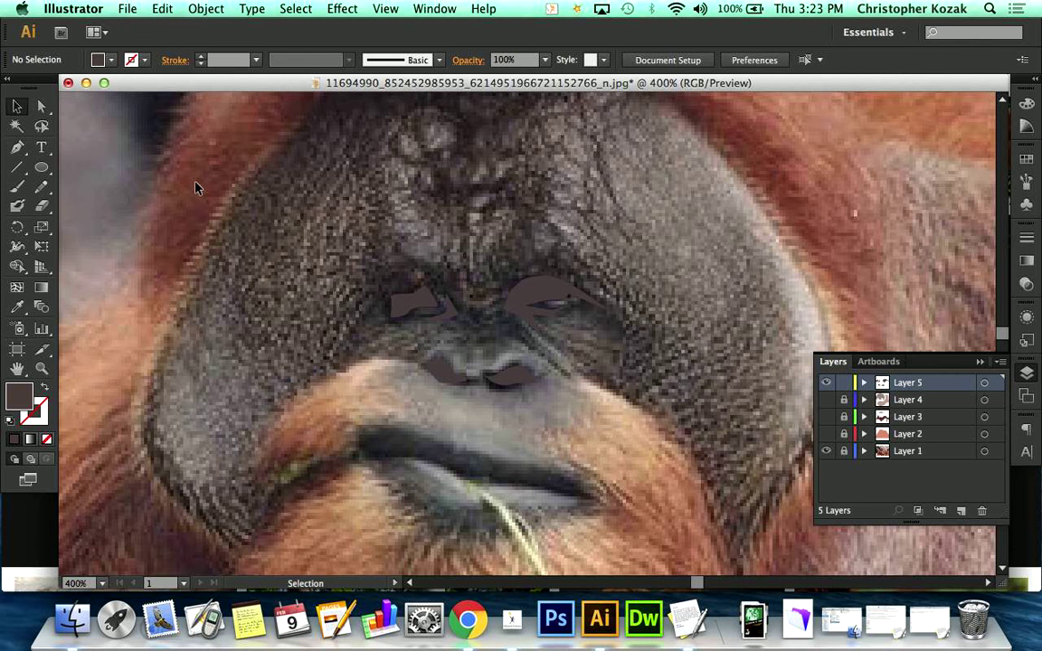
Step: Start a Pen shape for the dark forehead crease, tracing its right edge from below the hairline down to between the eyes
scroll(351, 307, up, 5)
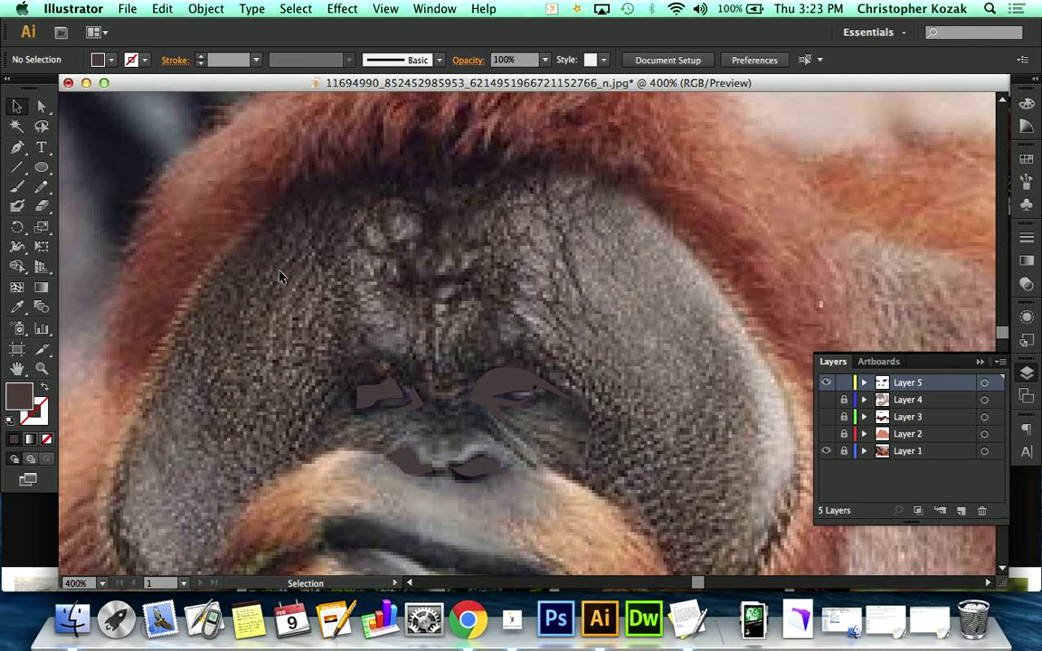
click(17, 150)
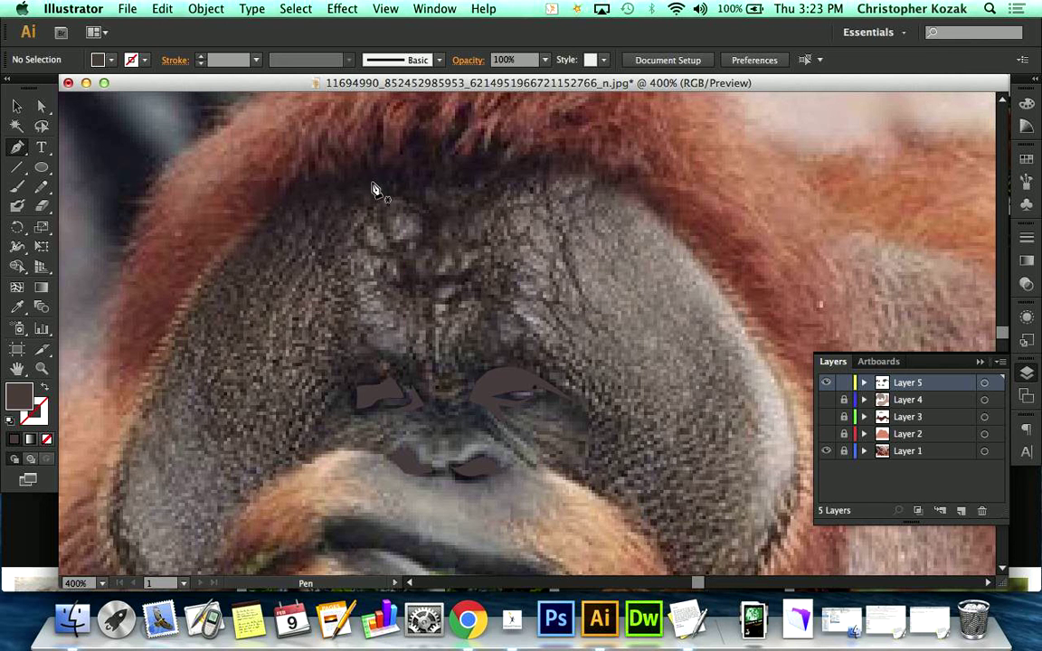
click(404, 190)
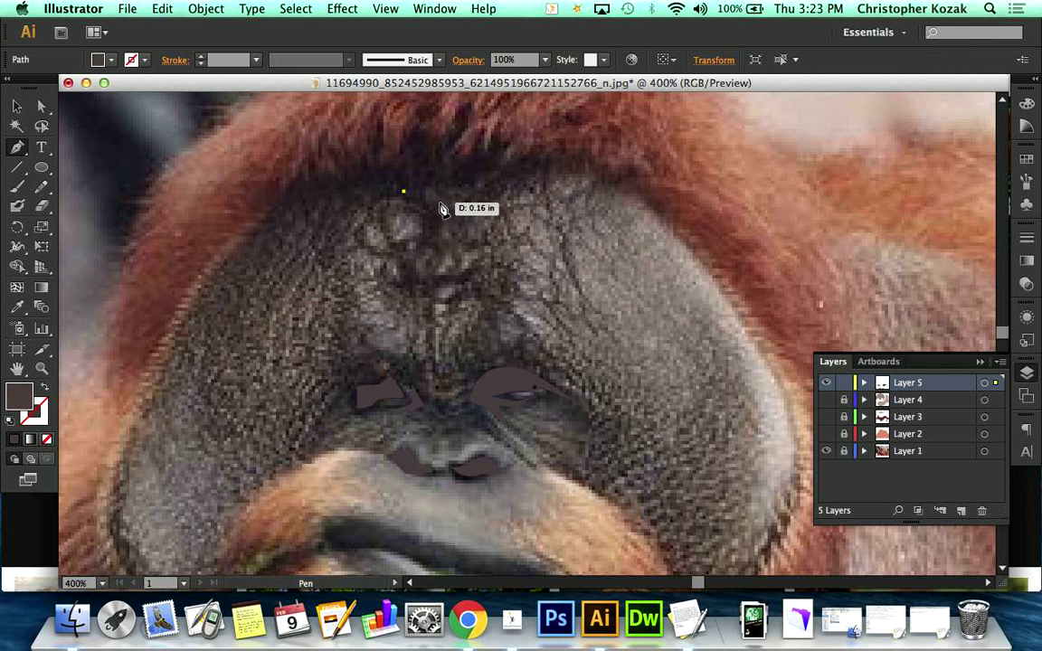
drag(424, 182, 432, 177)
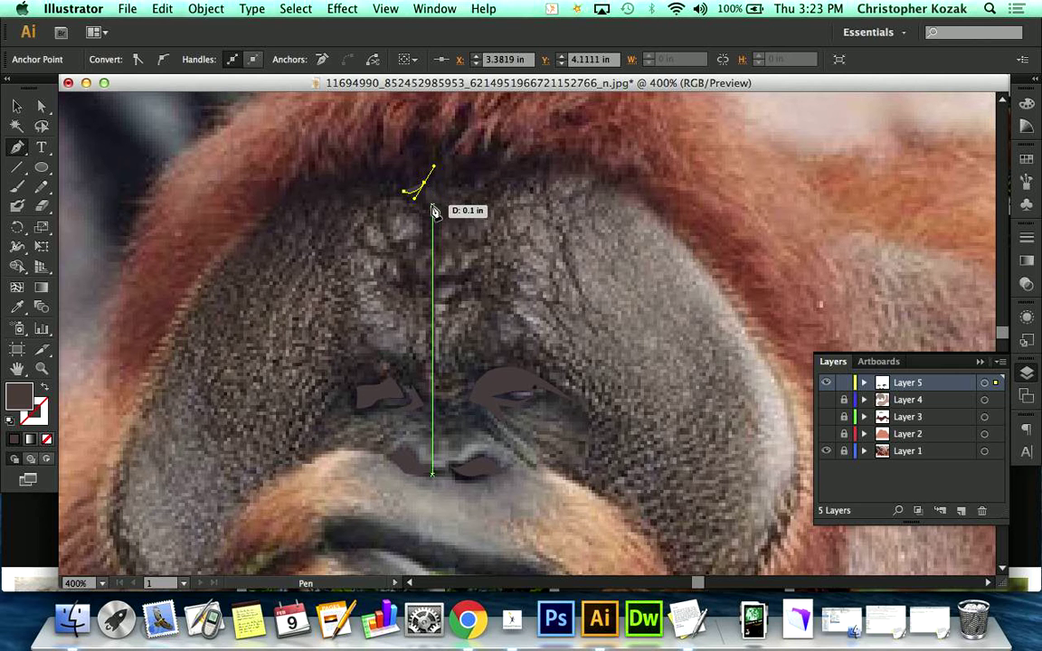
click(432, 207)
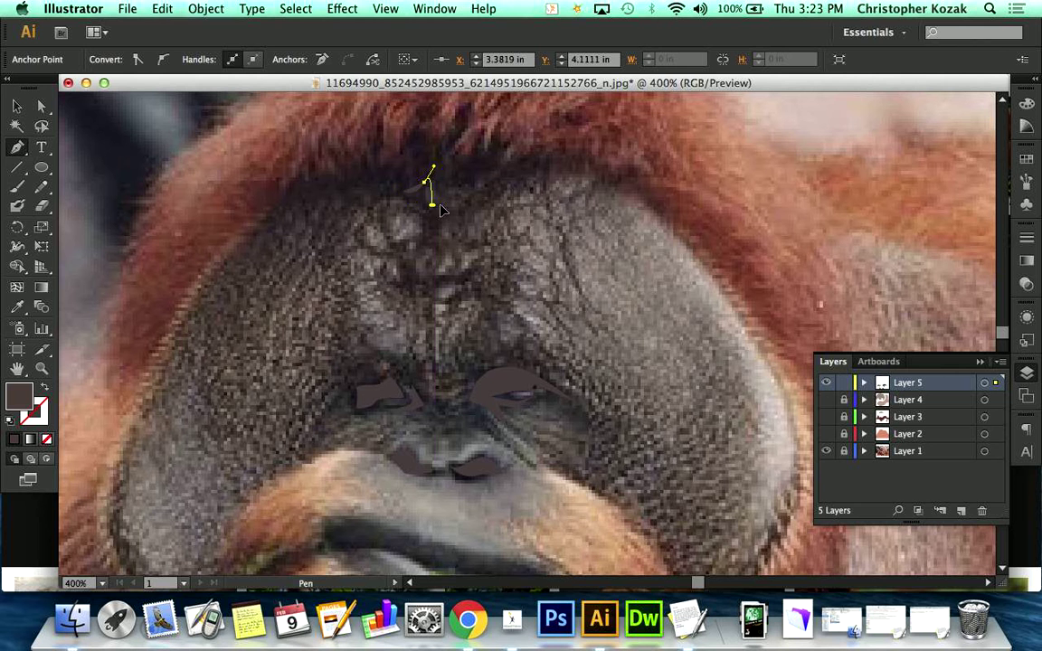
click(437, 258)
click(440, 282)
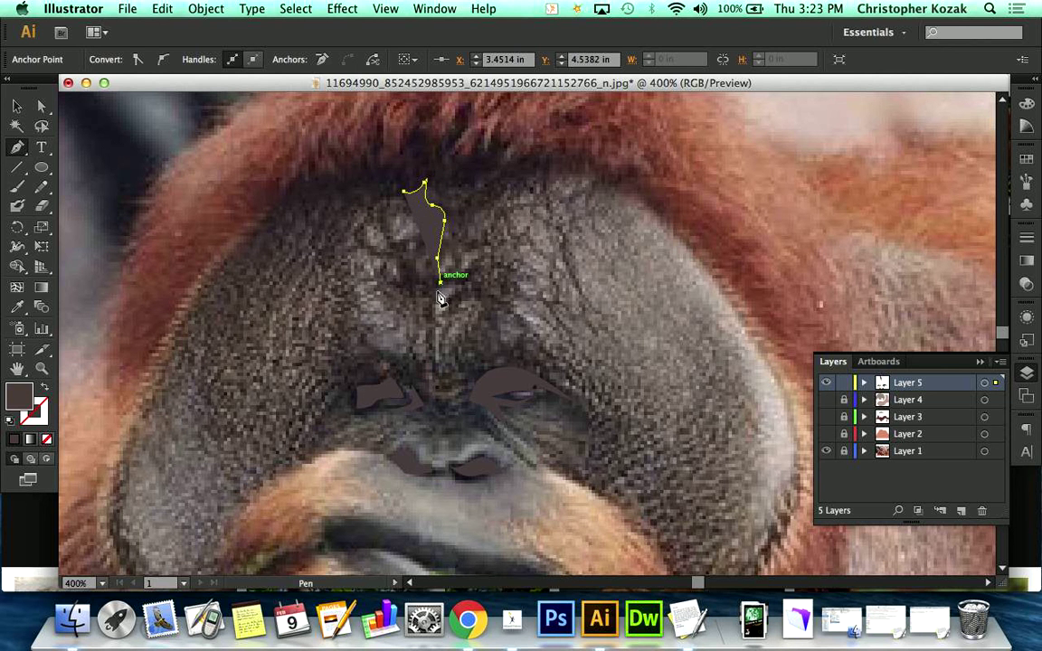
click(432, 304)
click(433, 333)
click(433, 358)
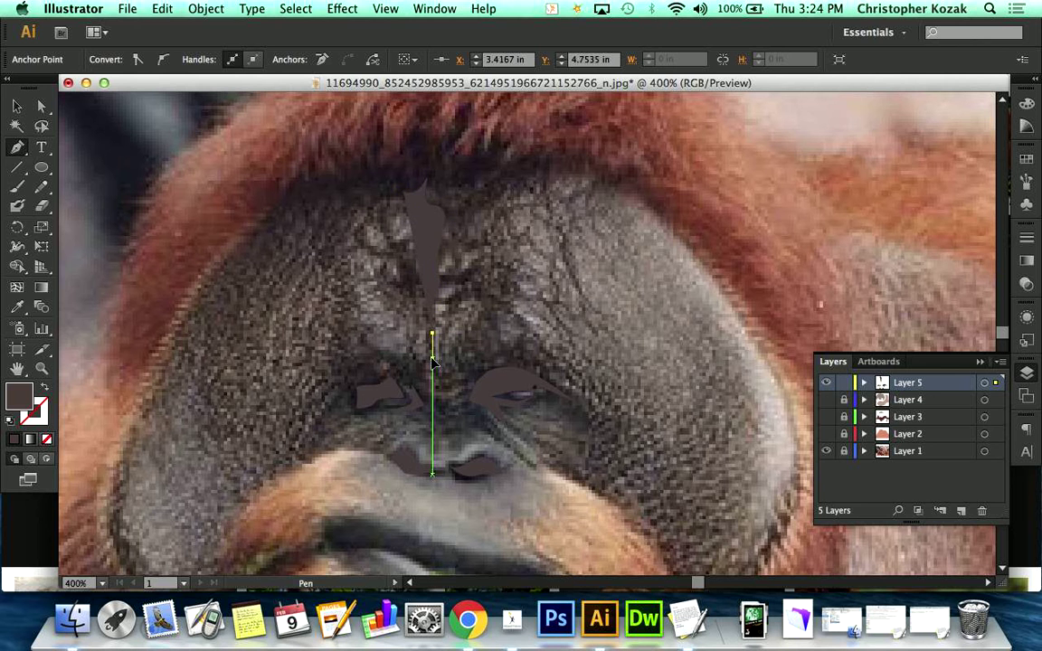
drag(438, 370, 439, 373)
click(425, 376)
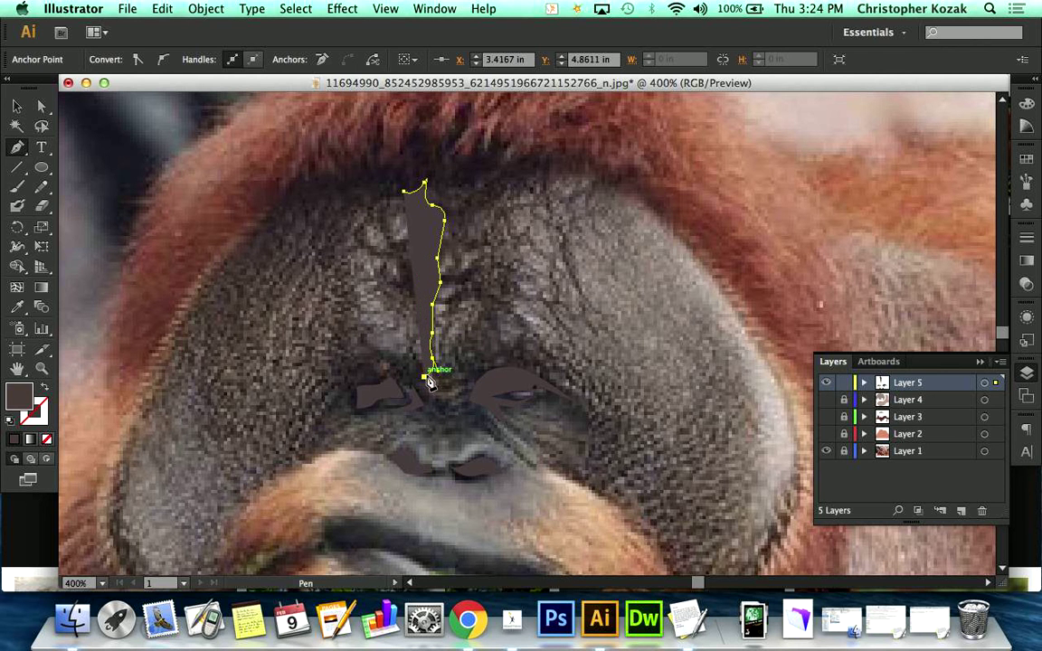
Step: Continue the forehead crease shape back up its other edge with small side branches to a point under the hairline, and deselect it
click(424, 350)
drag(424, 311, 425, 258)
click(414, 236)
click(403, 217)
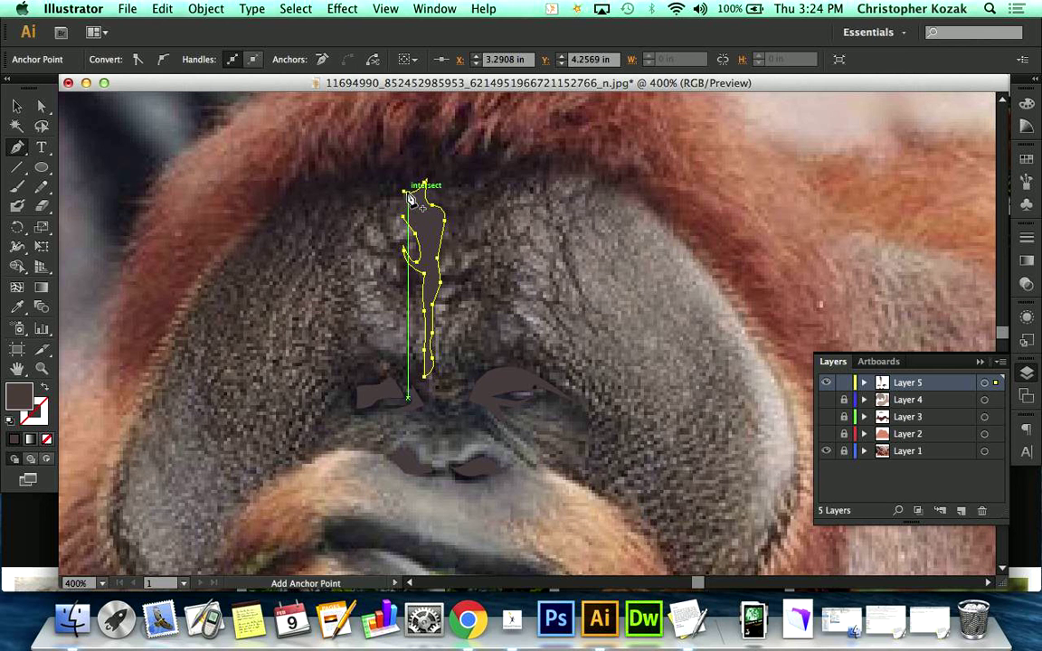
drag(403, 216, 408, 210)
click(371, 186)
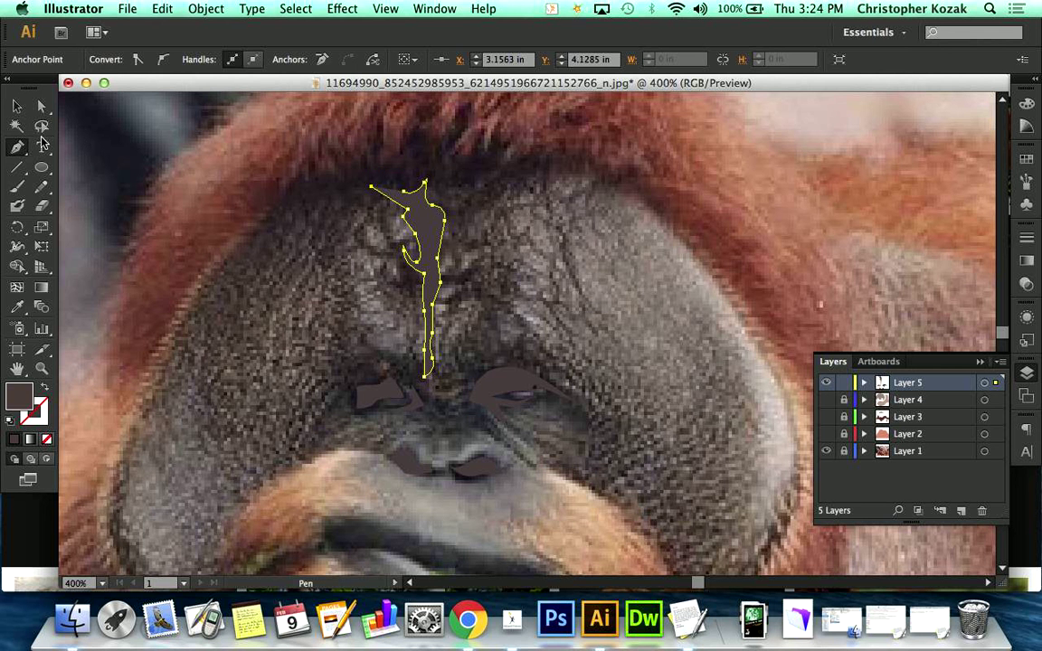
click(17, 106)
click(221, 295)
Step: Trace the dark line between the lips as a thin Pen shape from one mouth corner to the other and back, and deselect it
scroll(219, 296, down, 5)
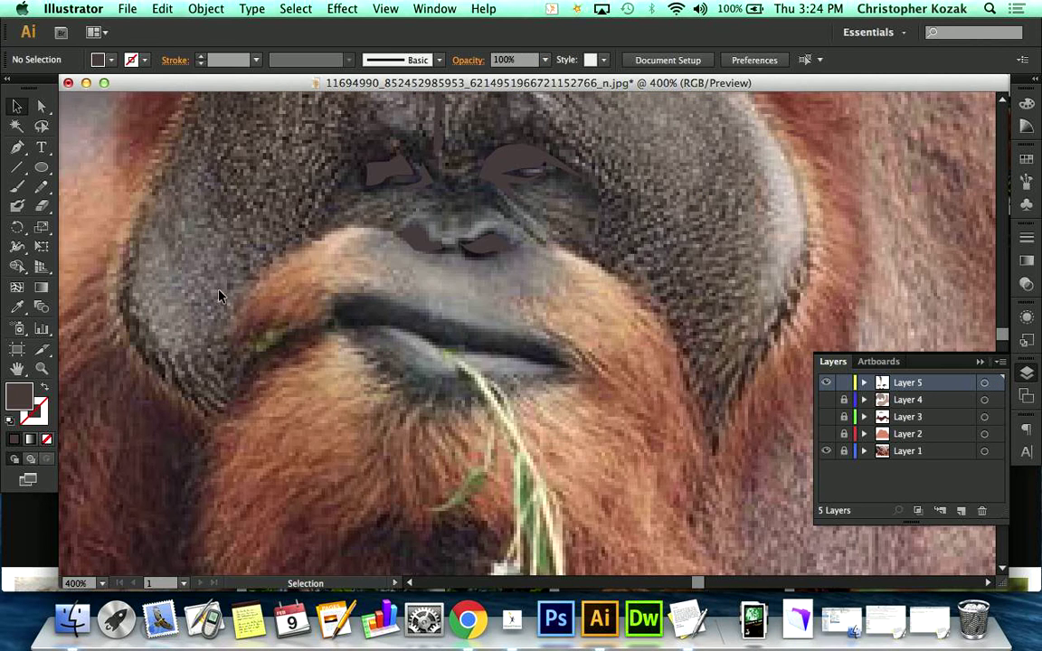
click(17, 146)
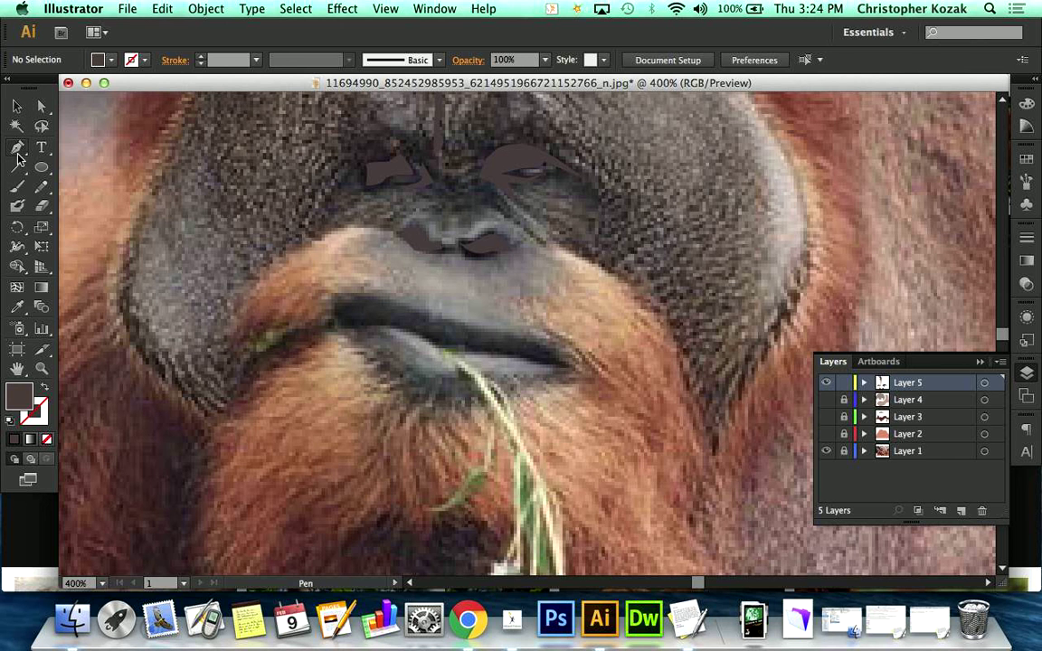
click(339, 318)
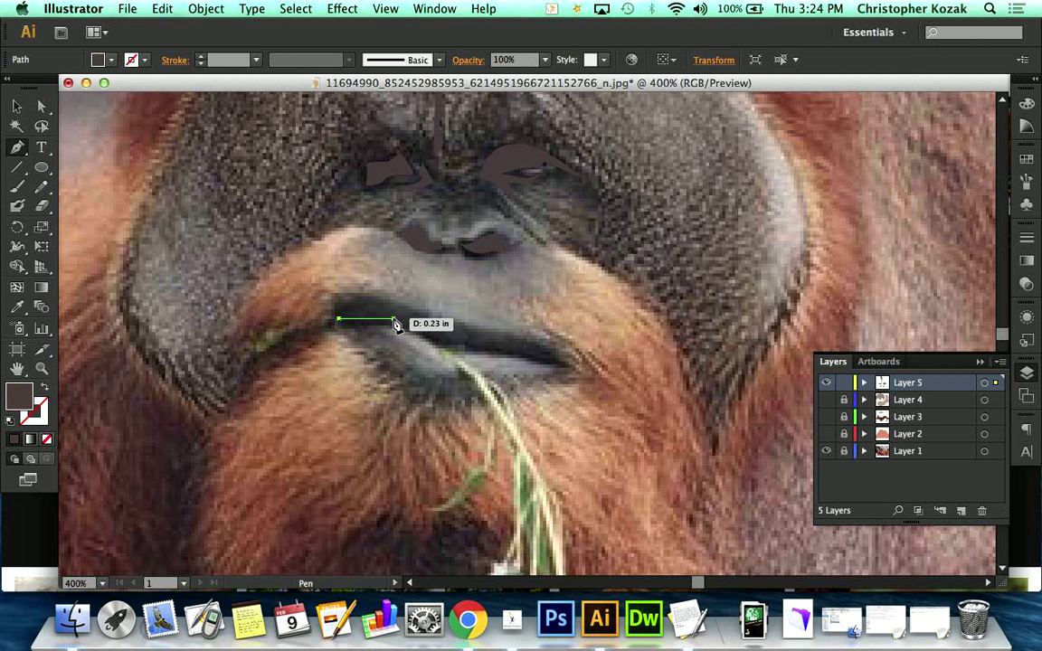
drag(393, 319, 409, 320)
click(442, 347)
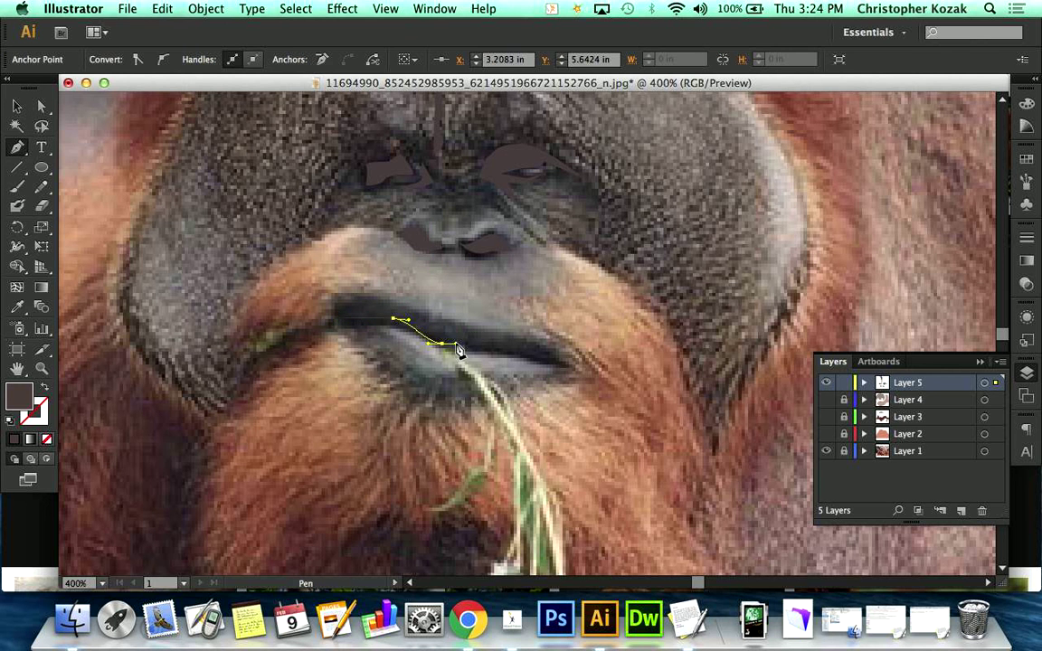
drag(555, 359, 574, 371)
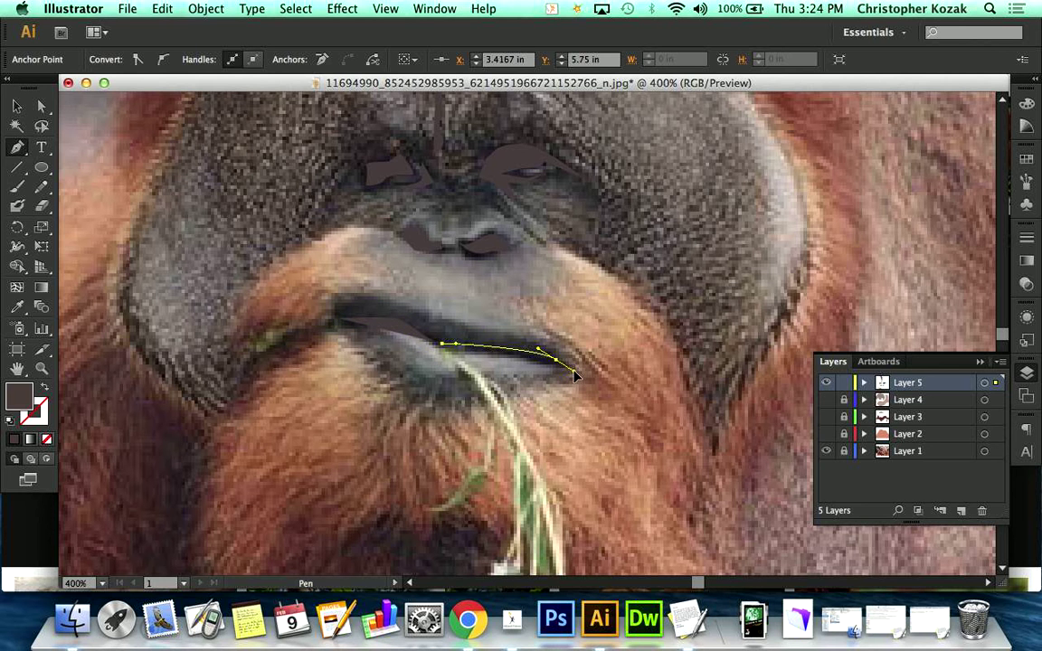
click(460, 352)
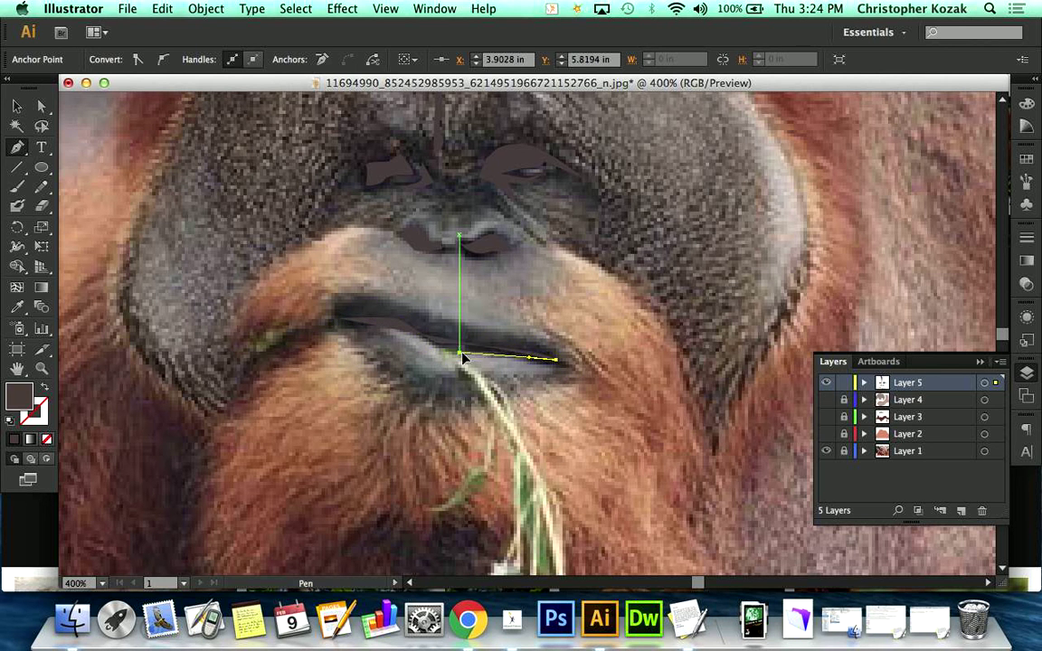
drag(426, 348, 370, 325)
click(16, 107)
click(312, 267)
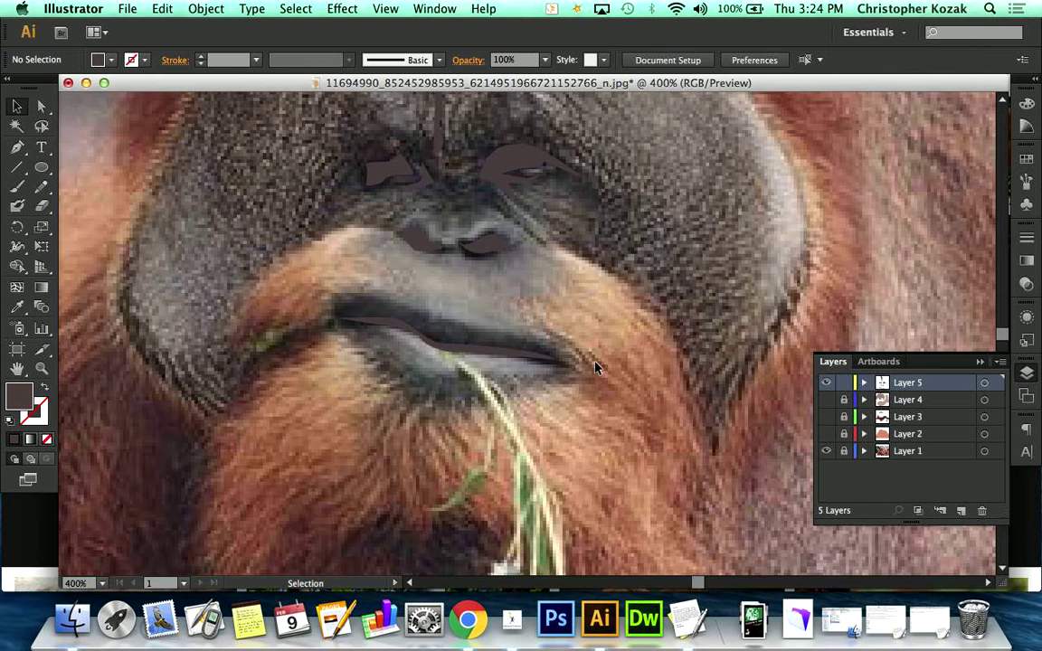
Step: Lock Layer 5 and make Layers 4, 3 and 2 visible beneath the facial details
scroll(595, 366, up, 3)
scroll(596, 367, down, 8)
scroll(596, 366, up, 1)
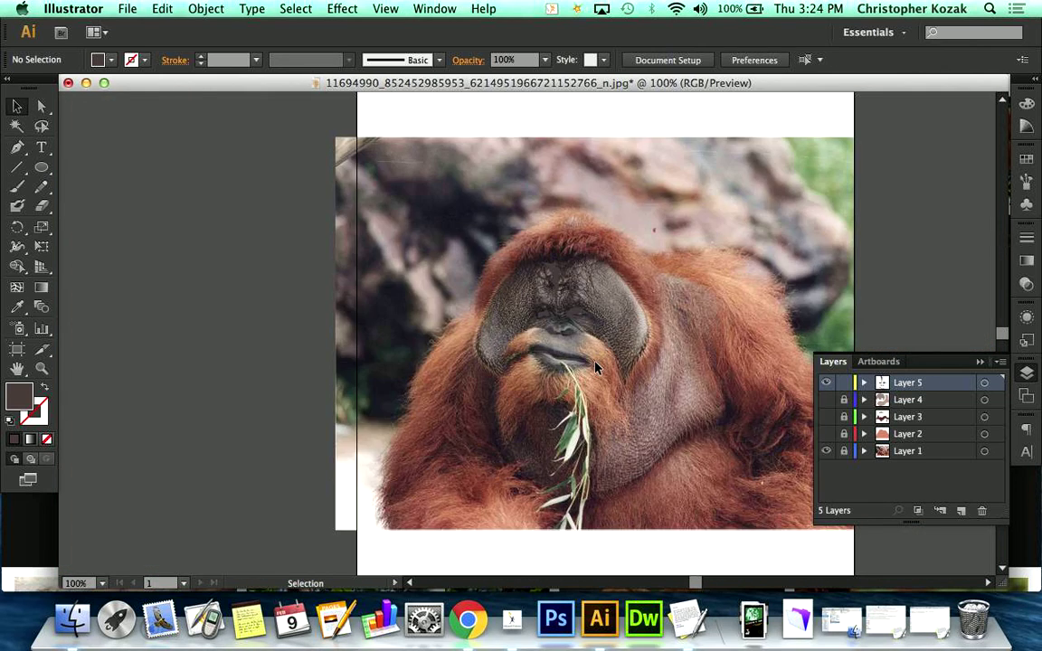
scroll(595, 366, up, 2)
scroll(596, 366, right, 2)
scroll(595, 366, down, 1)
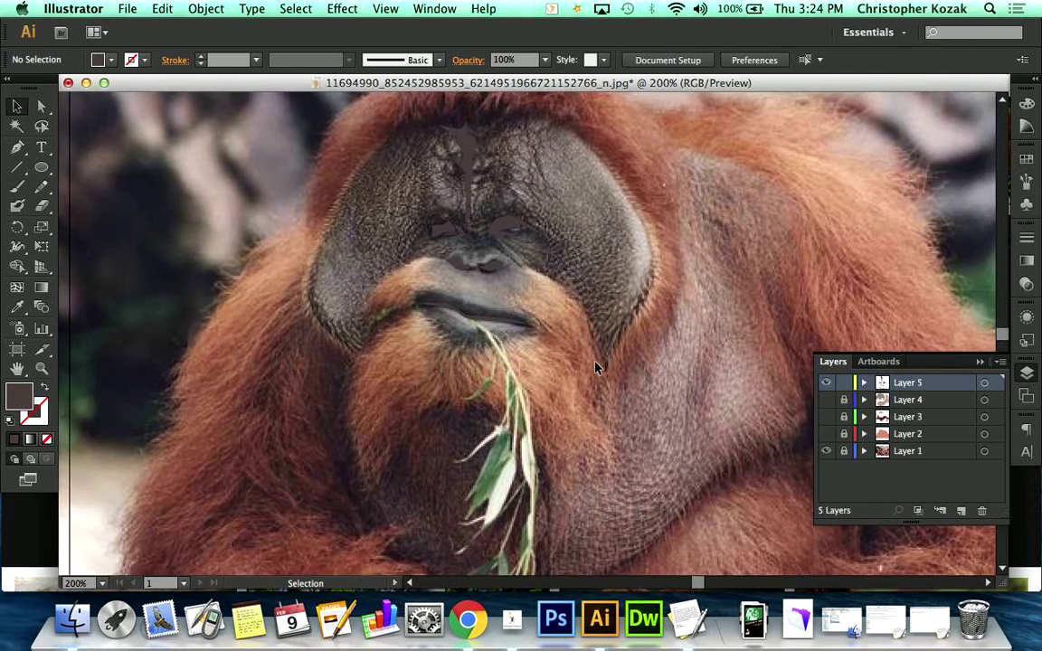
click(827, 400)
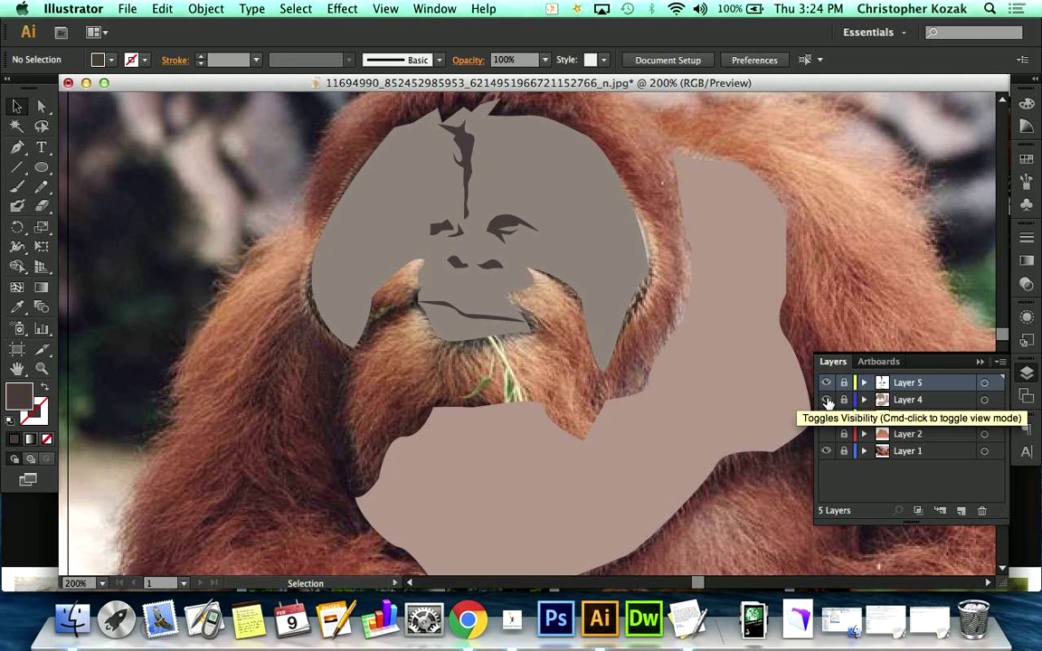
click(826, 417)
click(826, 435)
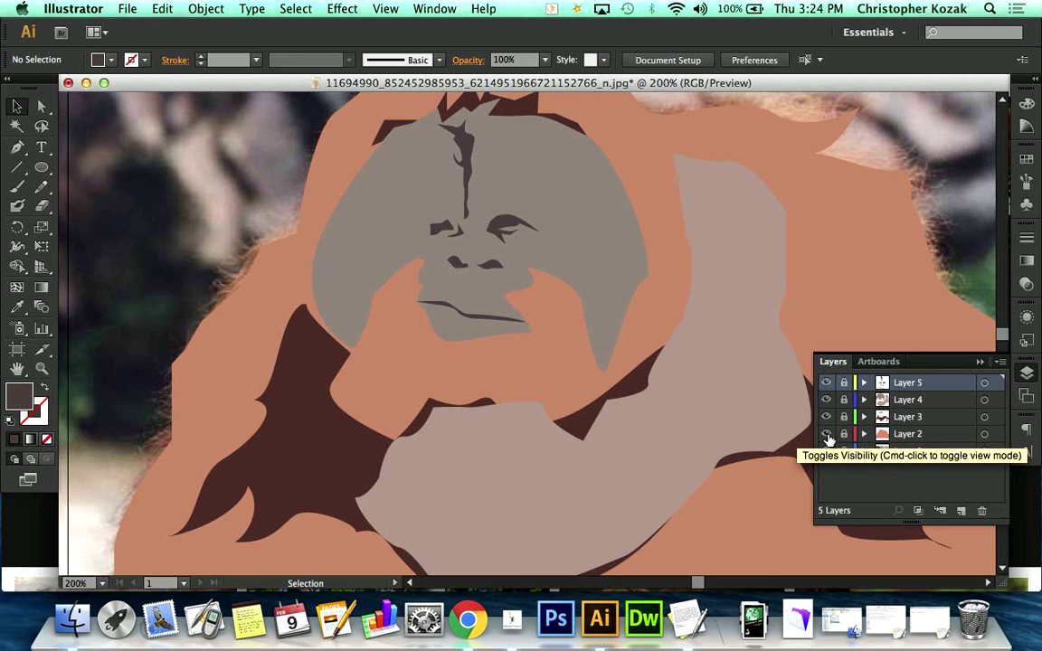
Step: Hide the reference photo on Layer 1 to examine the traced artwork by itself, and show the photo again
click(826, 450)
scroll(600, 303, right, 2)
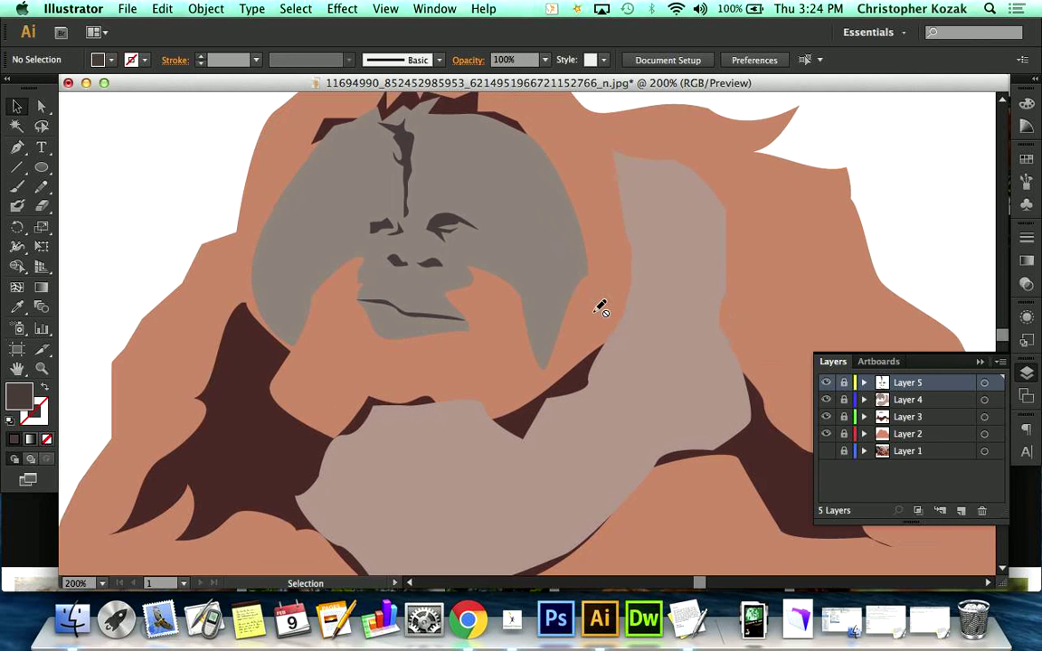
scroll(601, 308, down, 3)
scroll(601, 308, right, 2)
scroll(601, 308, up, 3)
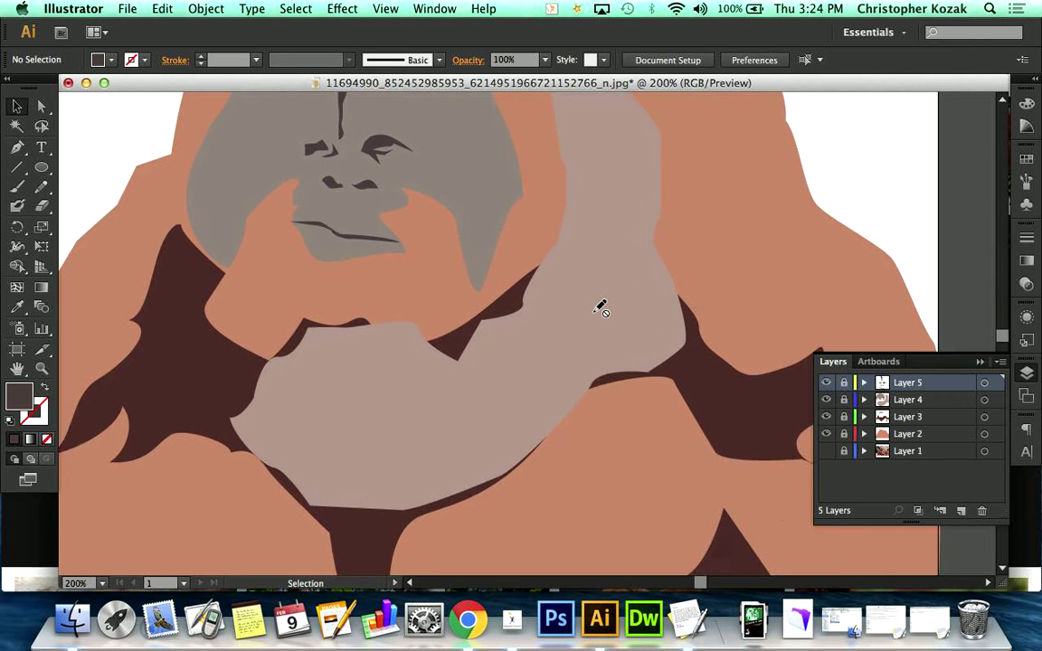
scroll(601, 309, left, 2)
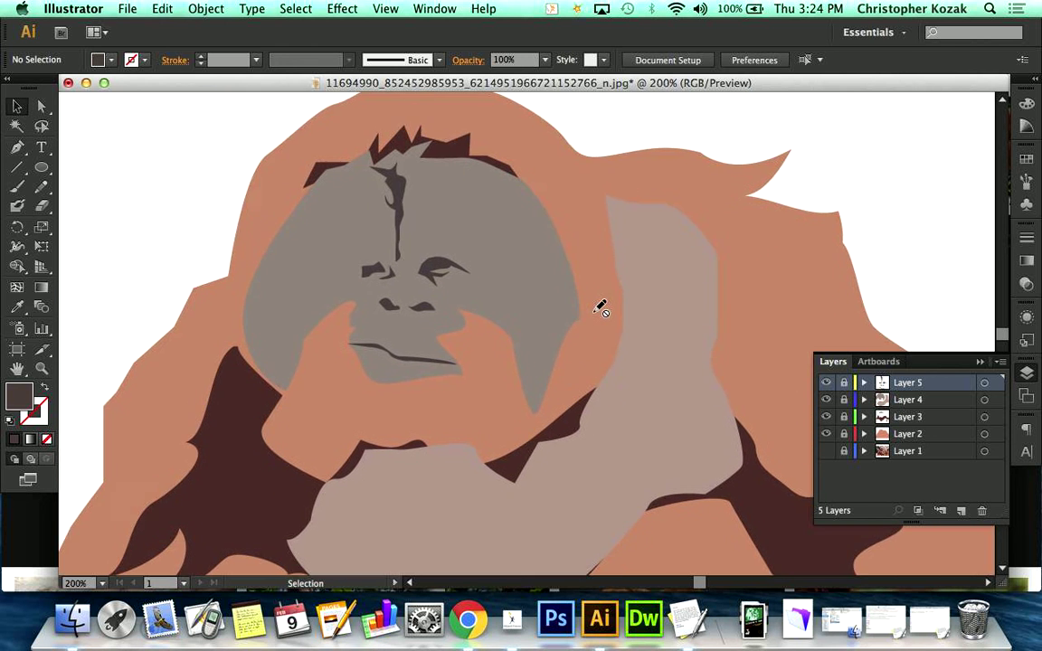
scroll(601, 308, down, 2)
scroll(601, 309, up, 1)
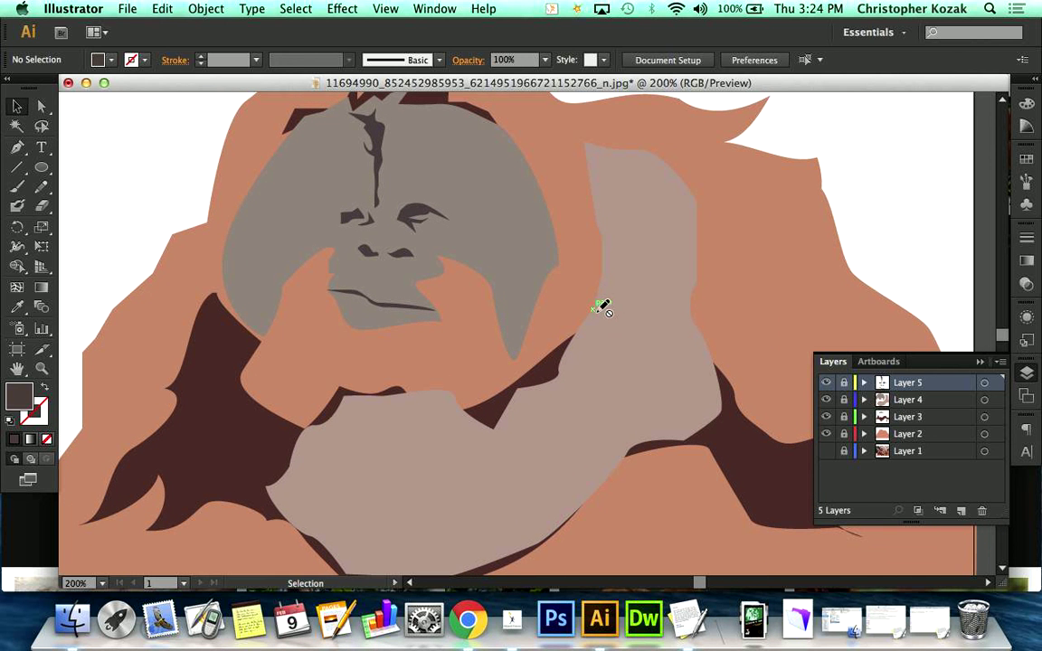
click(828, 455)
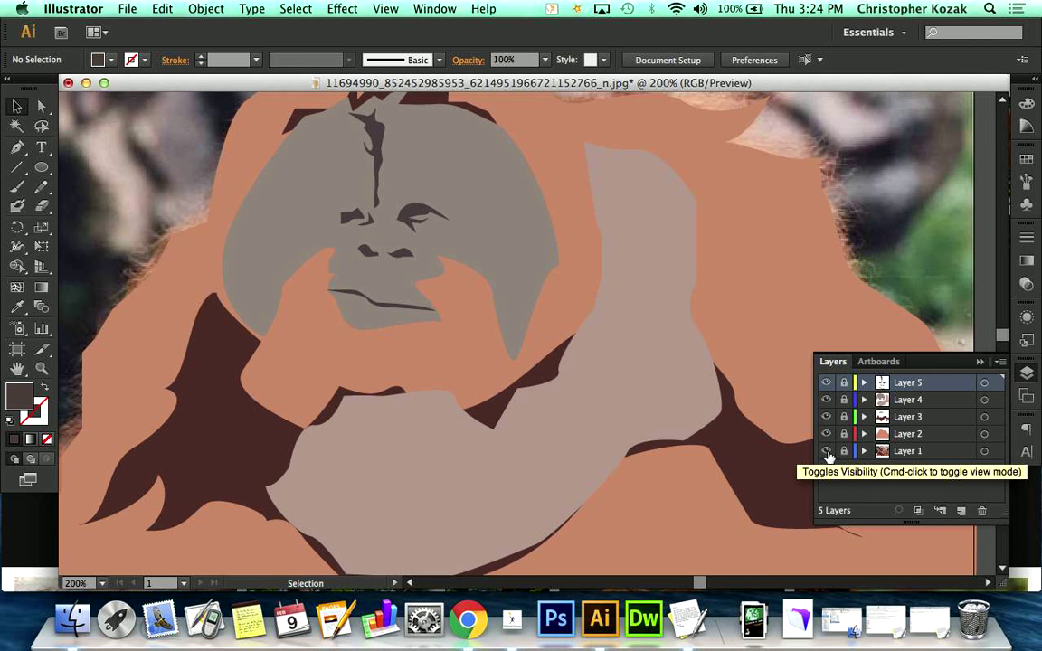
Step: Examine the orangutan's face, fur and body shapes against the reference photo
scroll(551, 362, up, 2)
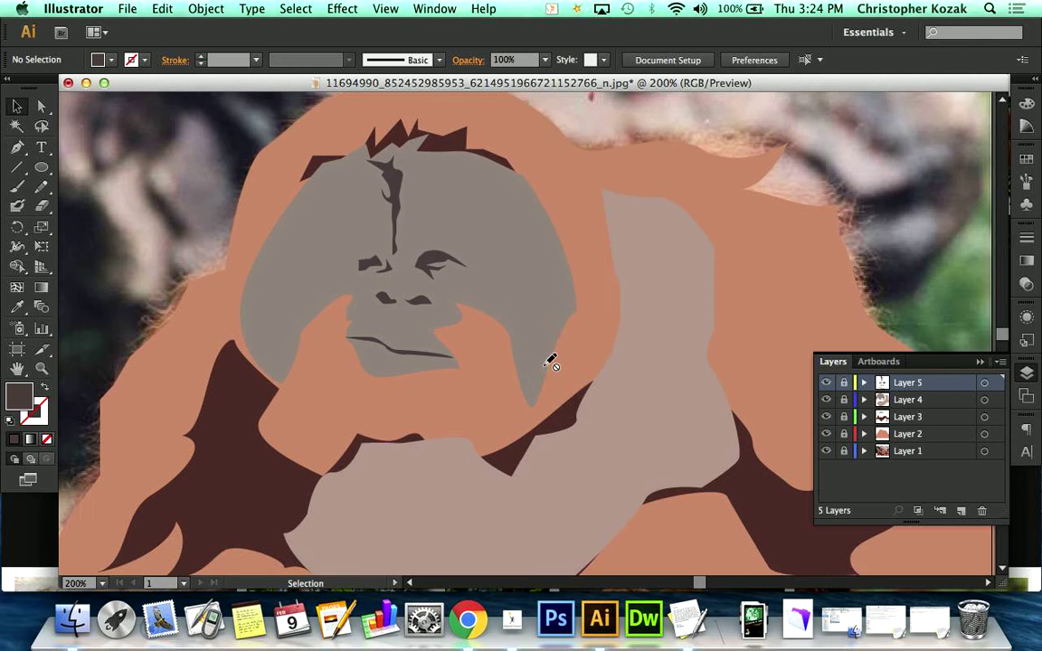
scroll(550, 361, left, 3)
scroll(551, 362, right, 8)
scroll(550, 362, left, 6)
scroll(550, 362, left, 5)
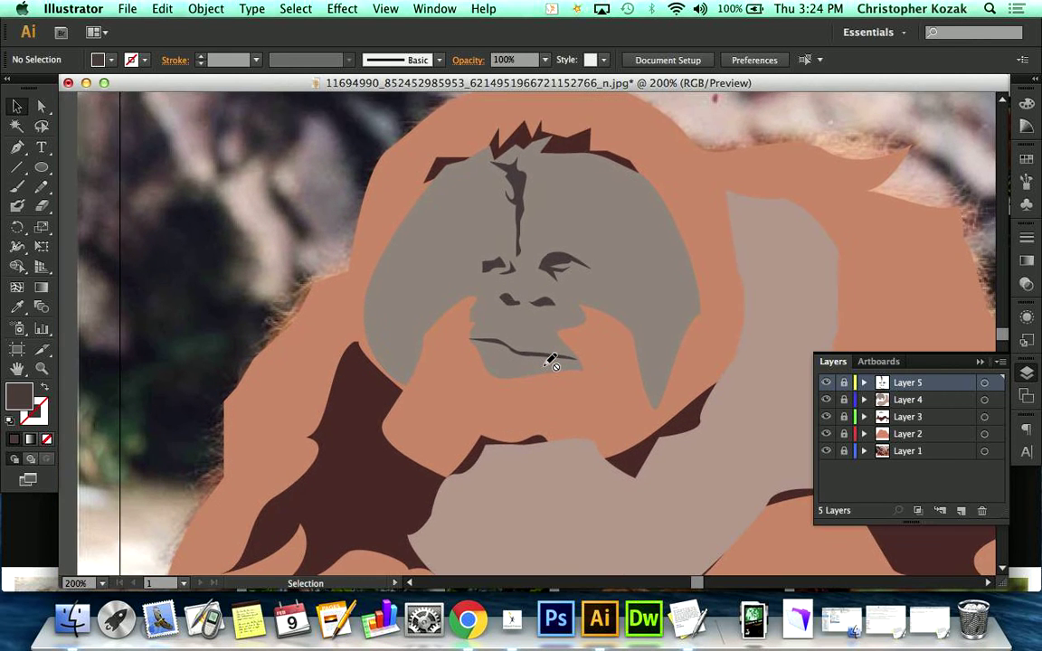
scroll(550, 362, down, 6)
scroll(550, 362, right, 6)
scroll(550, 362, up, 7)
scroll(551, 362, left, 3)
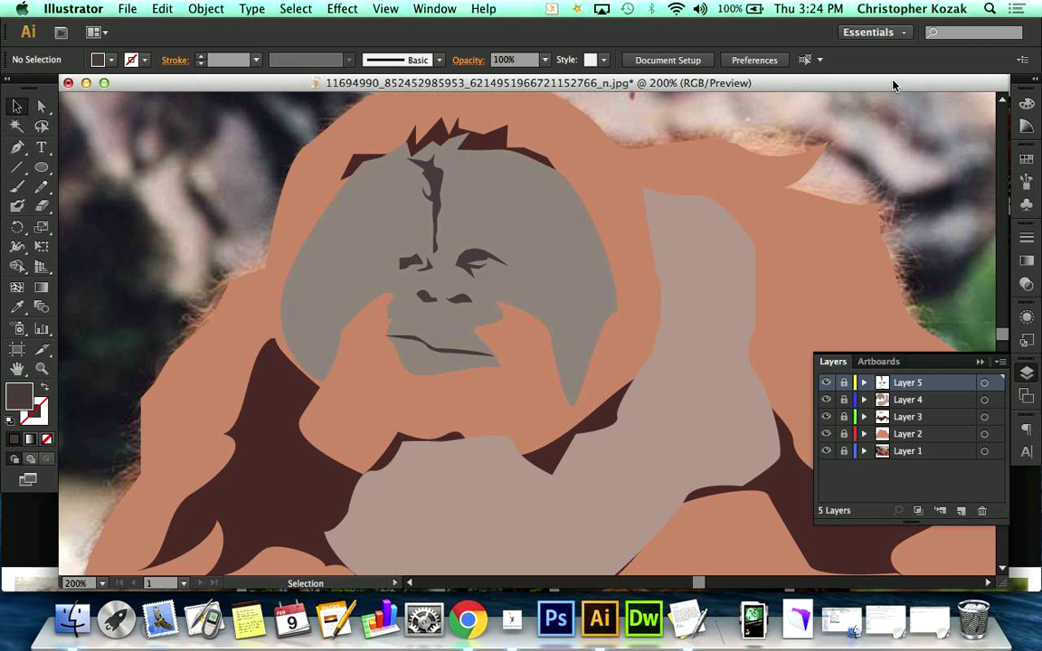
scroll(244, 311, up, 2)
scroll(244, 310, left, 2)
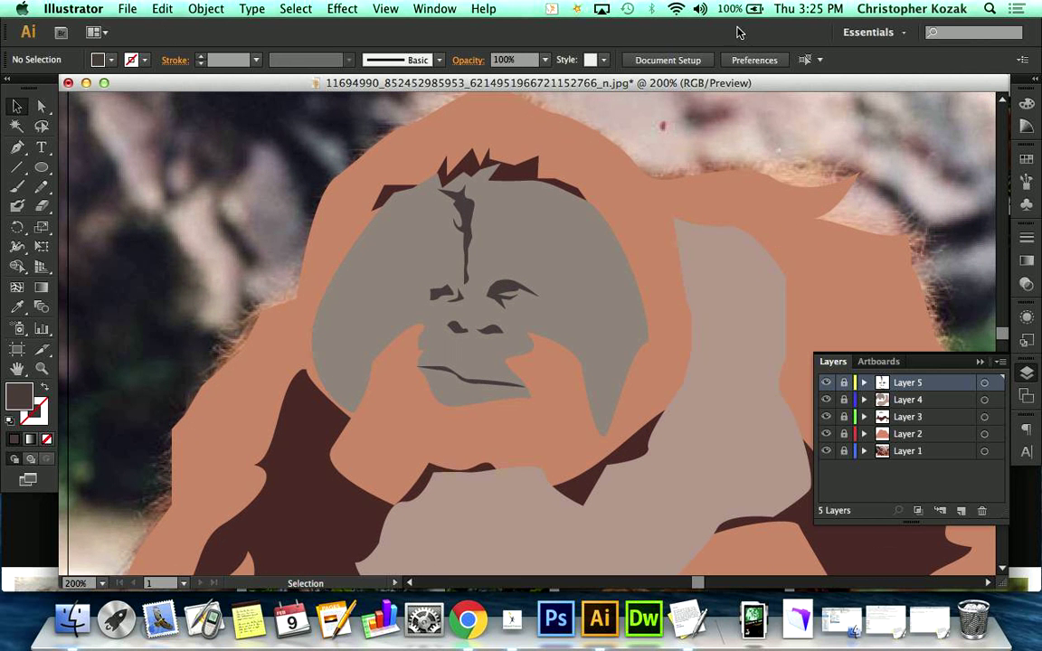
scroll(629, 329, down, 3)
scroll(629, 328, right, 3)
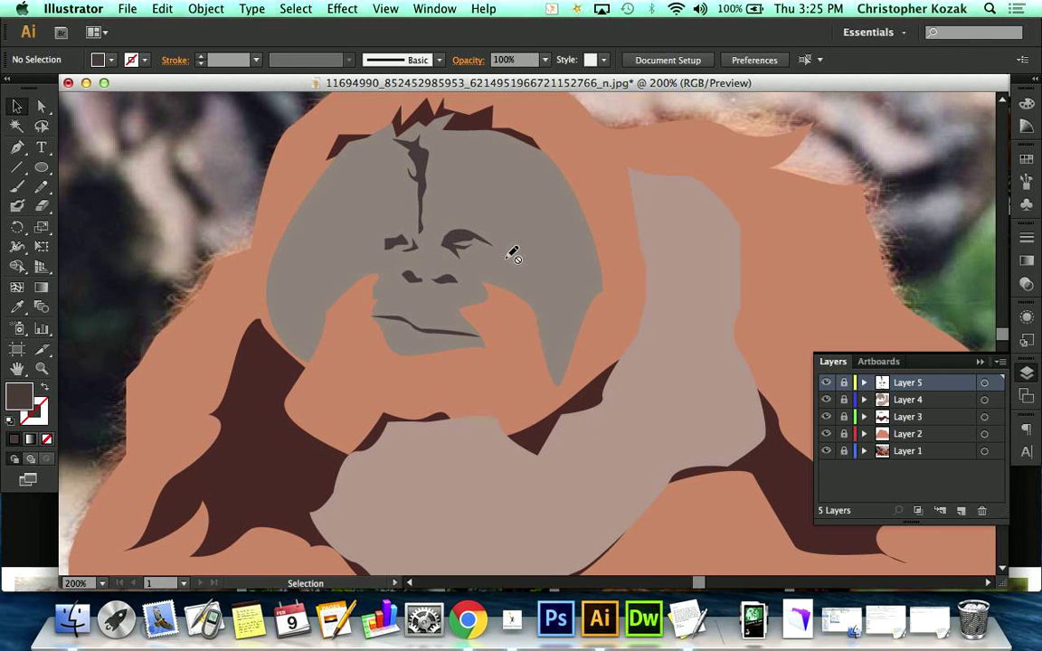
scroll(513, 256, down, 3)
scroll(513, 256, right, 3)
scroll(511, 258, up, 4)
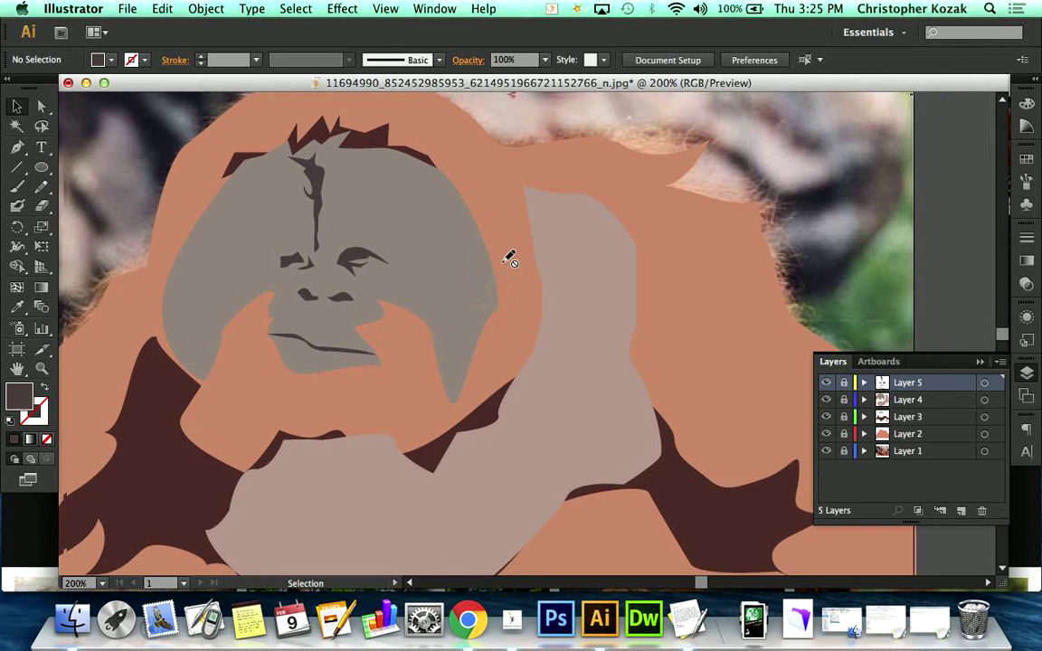
scroll(509, 258, left, 2)
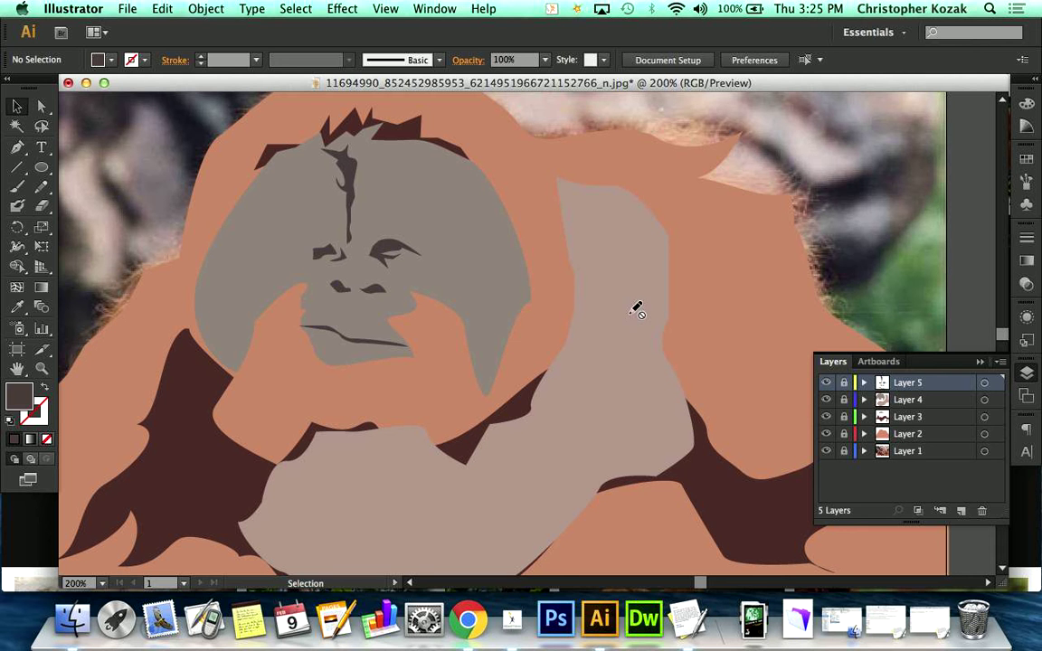
click(512, 620)
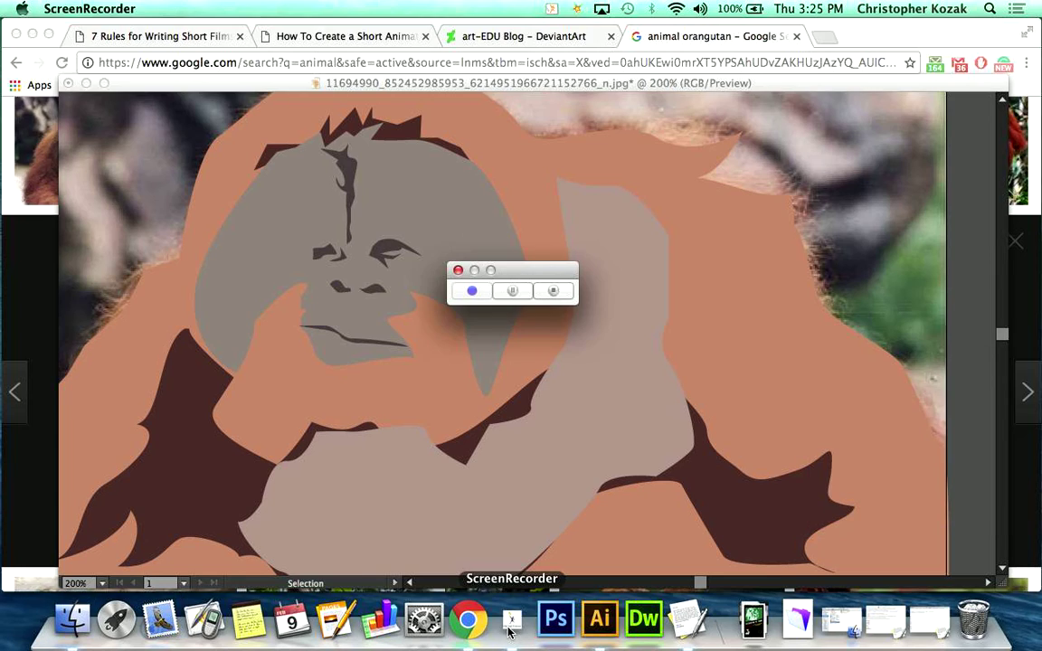